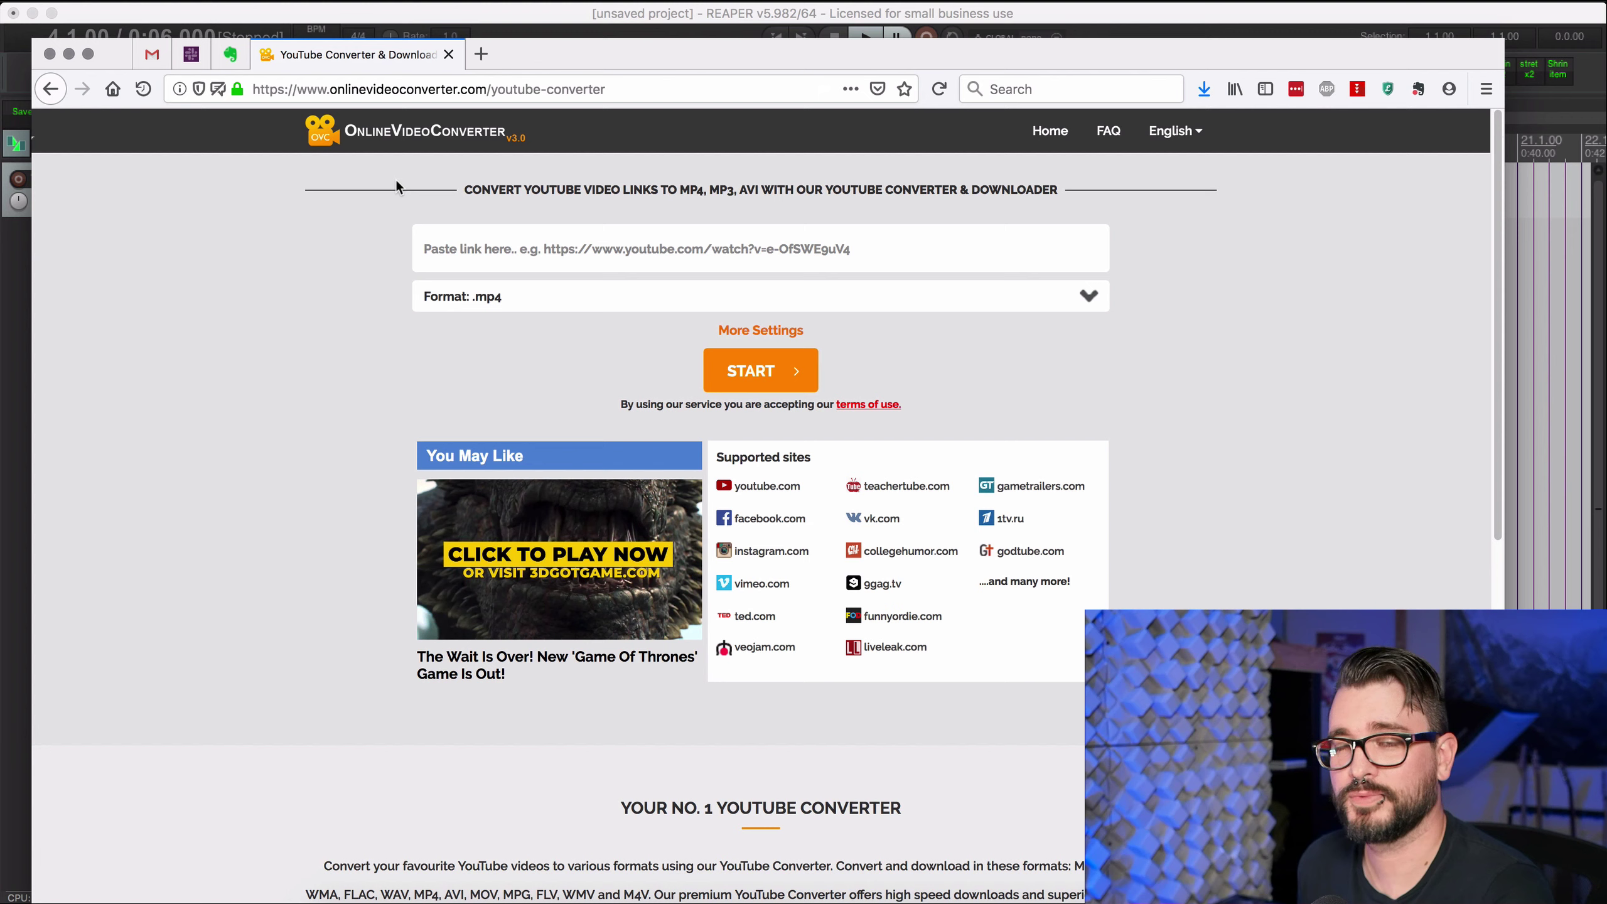
Convert the pasted YouTube link to a .wav of The Screaming Sheep and return to REAPER.
left_click(571, 251)
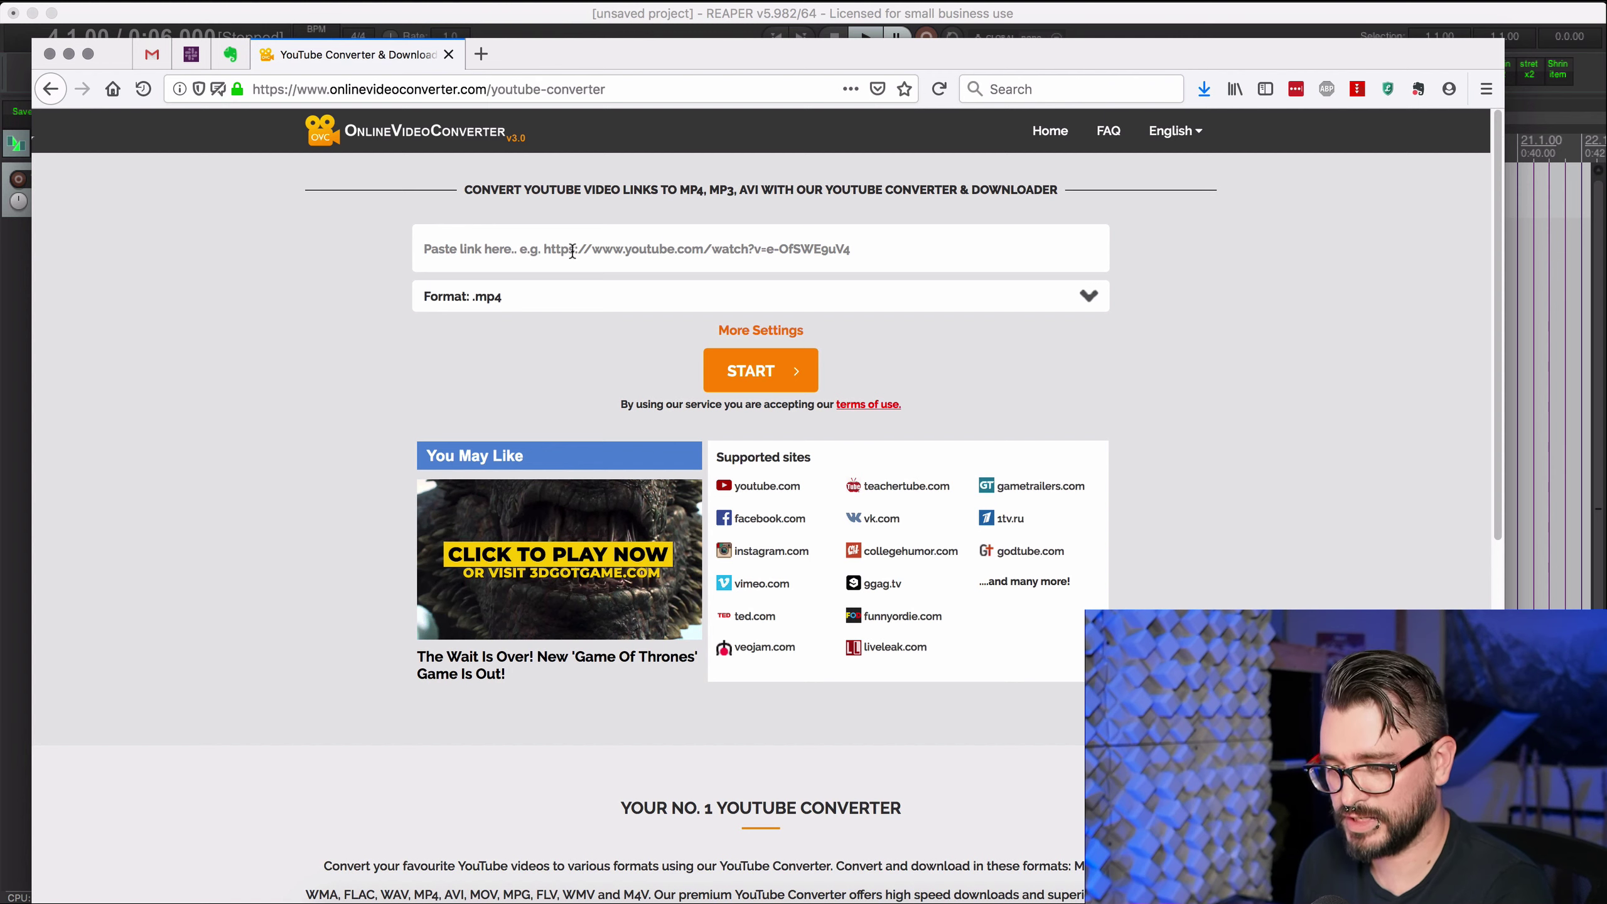
key("super+v")
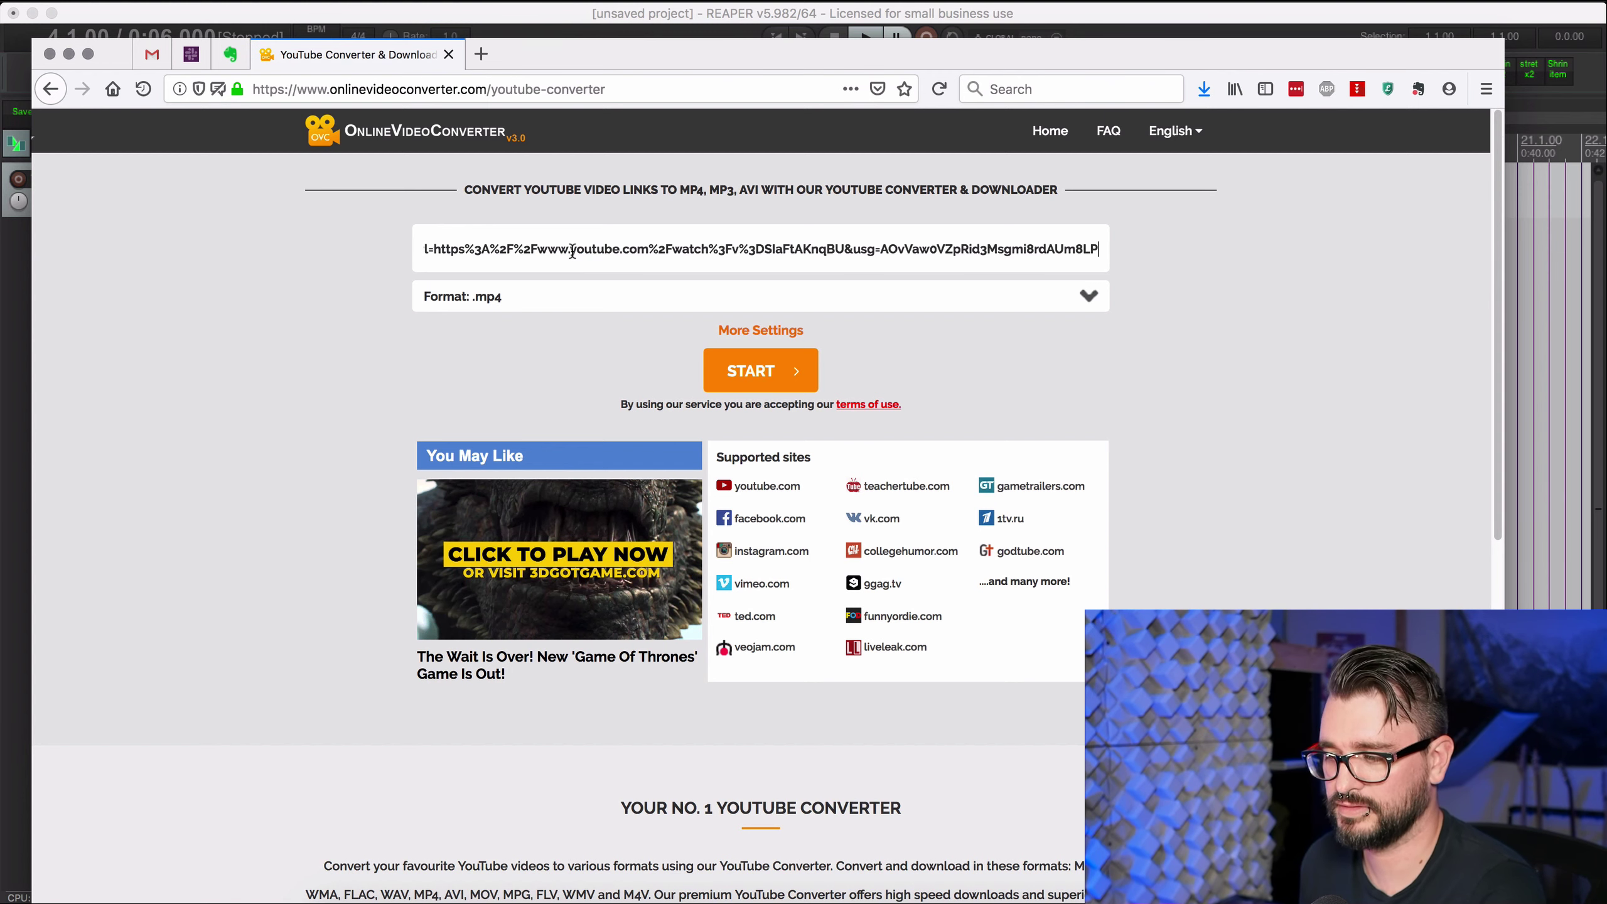
left_click(608, 296)
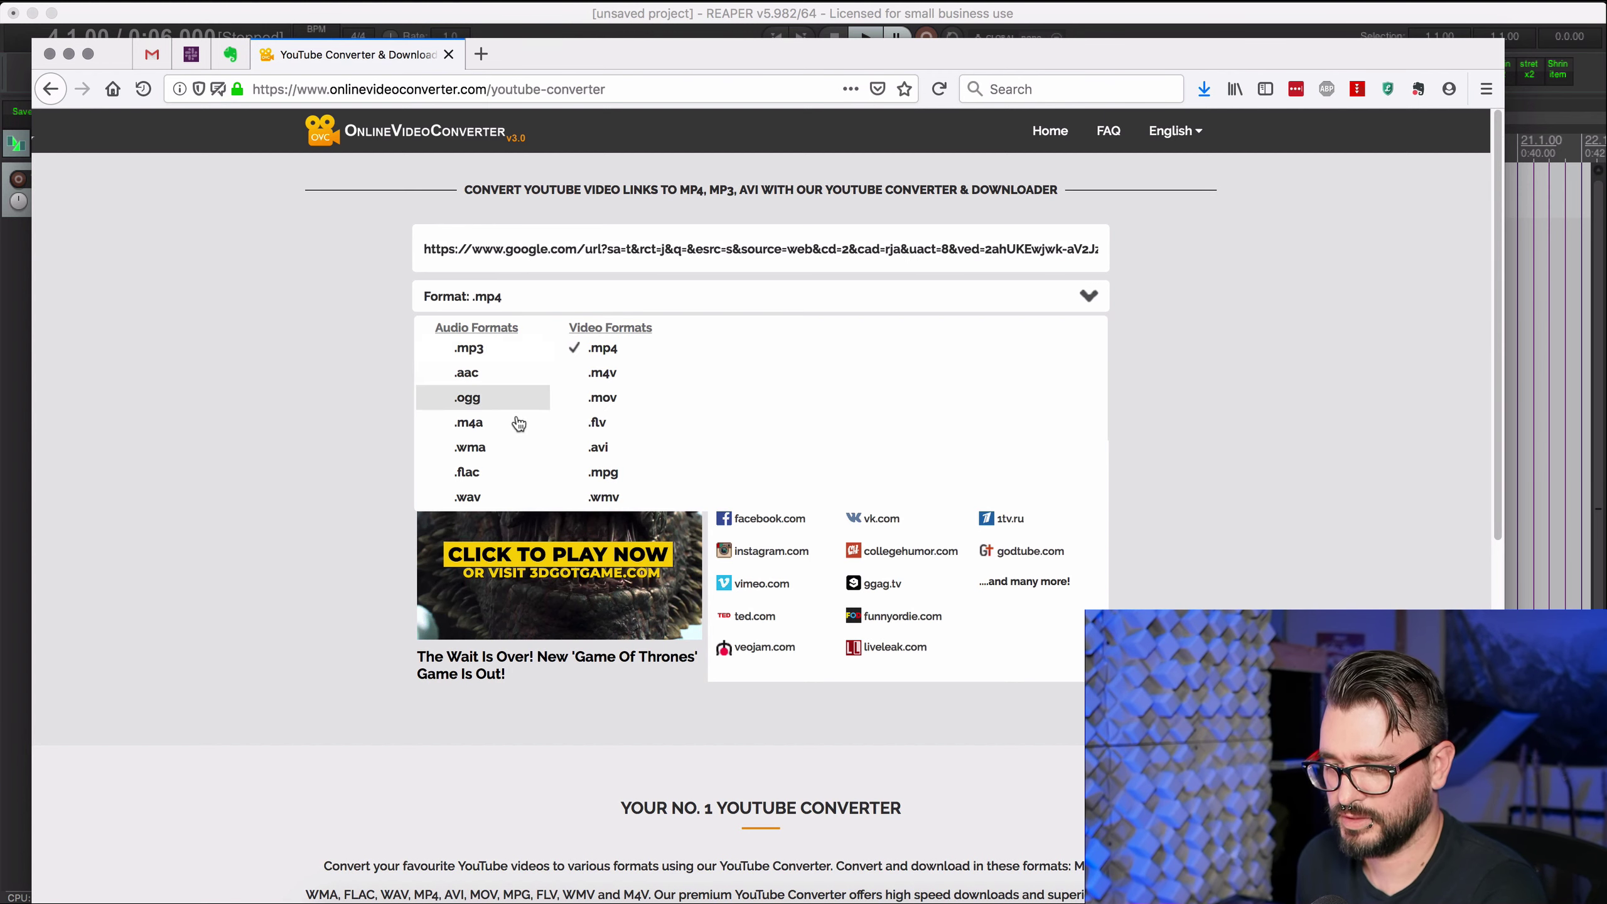
left_click(497, 498)
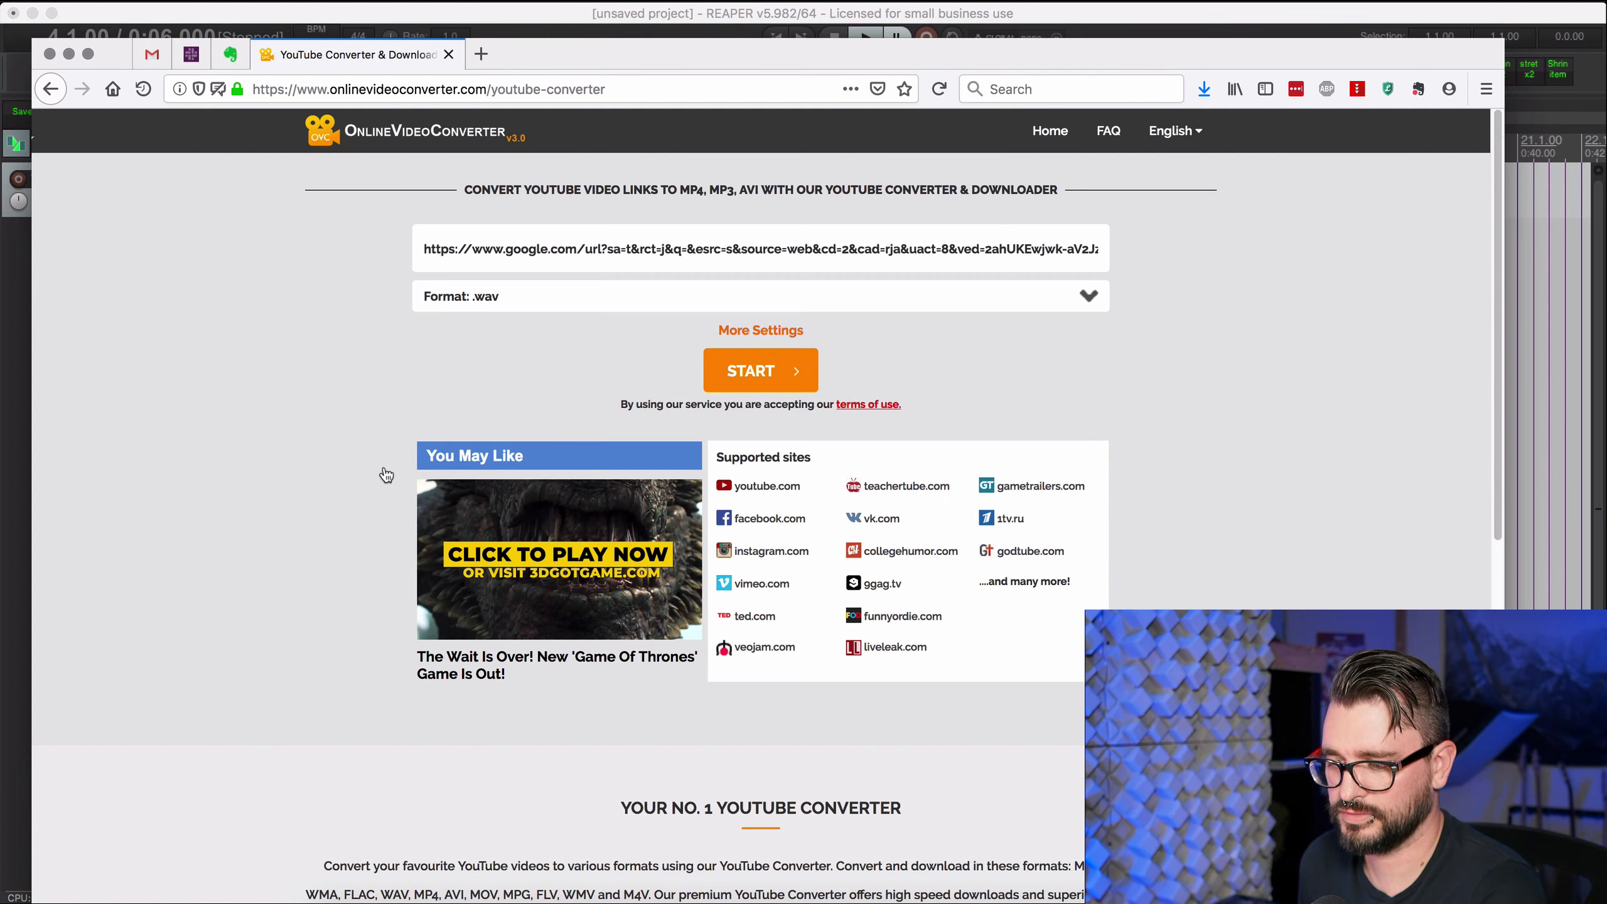
left_click(757, 380)
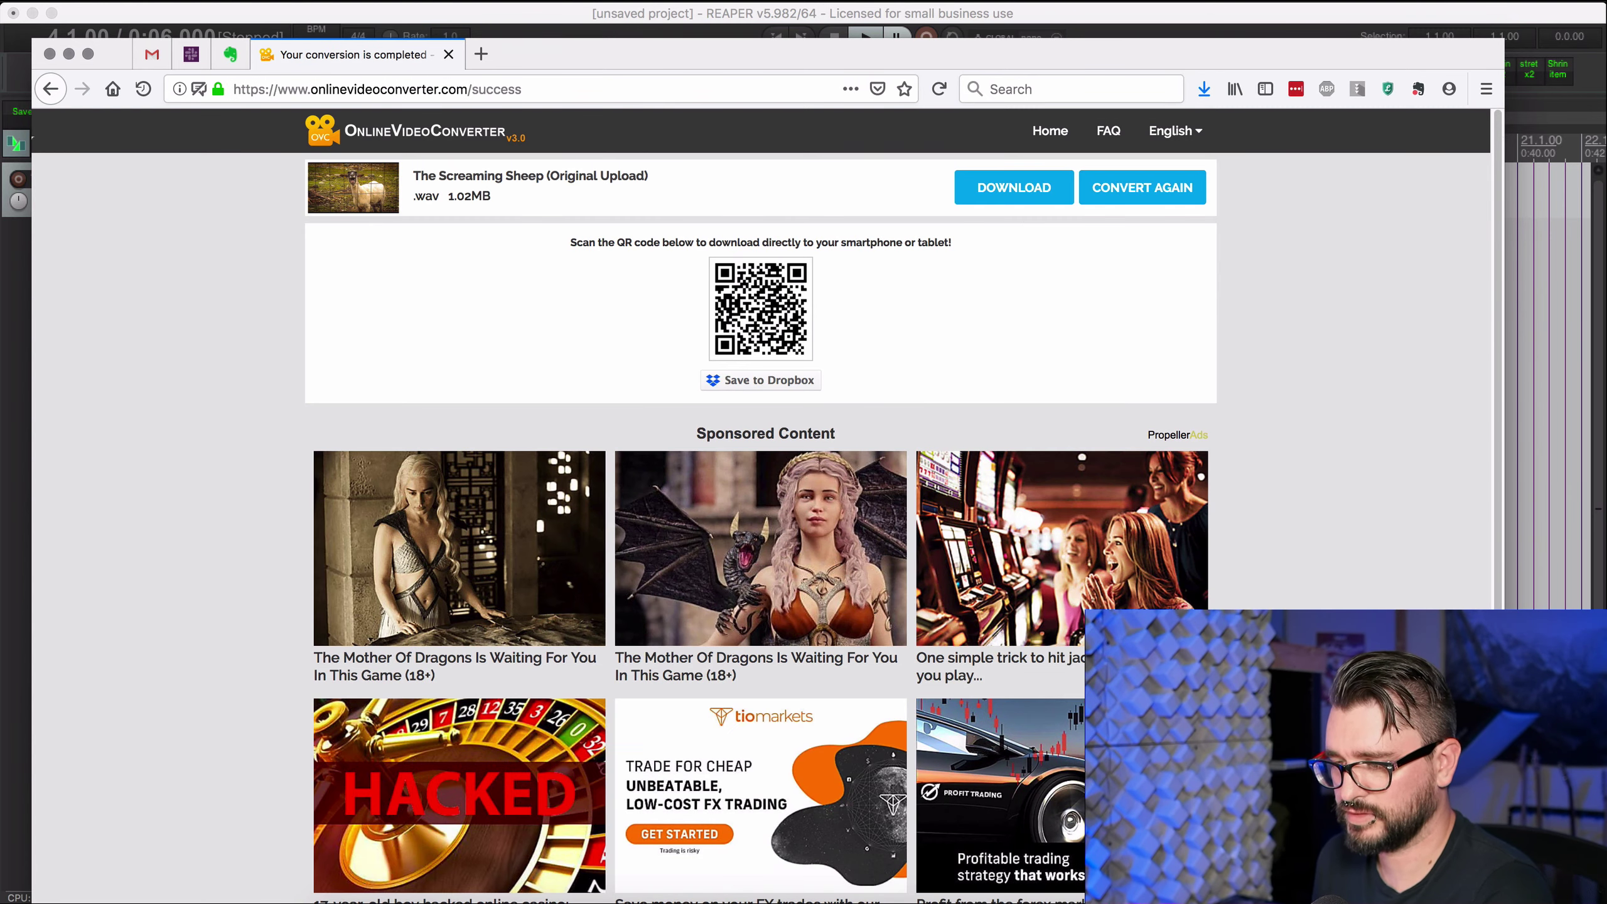
key("super+h")
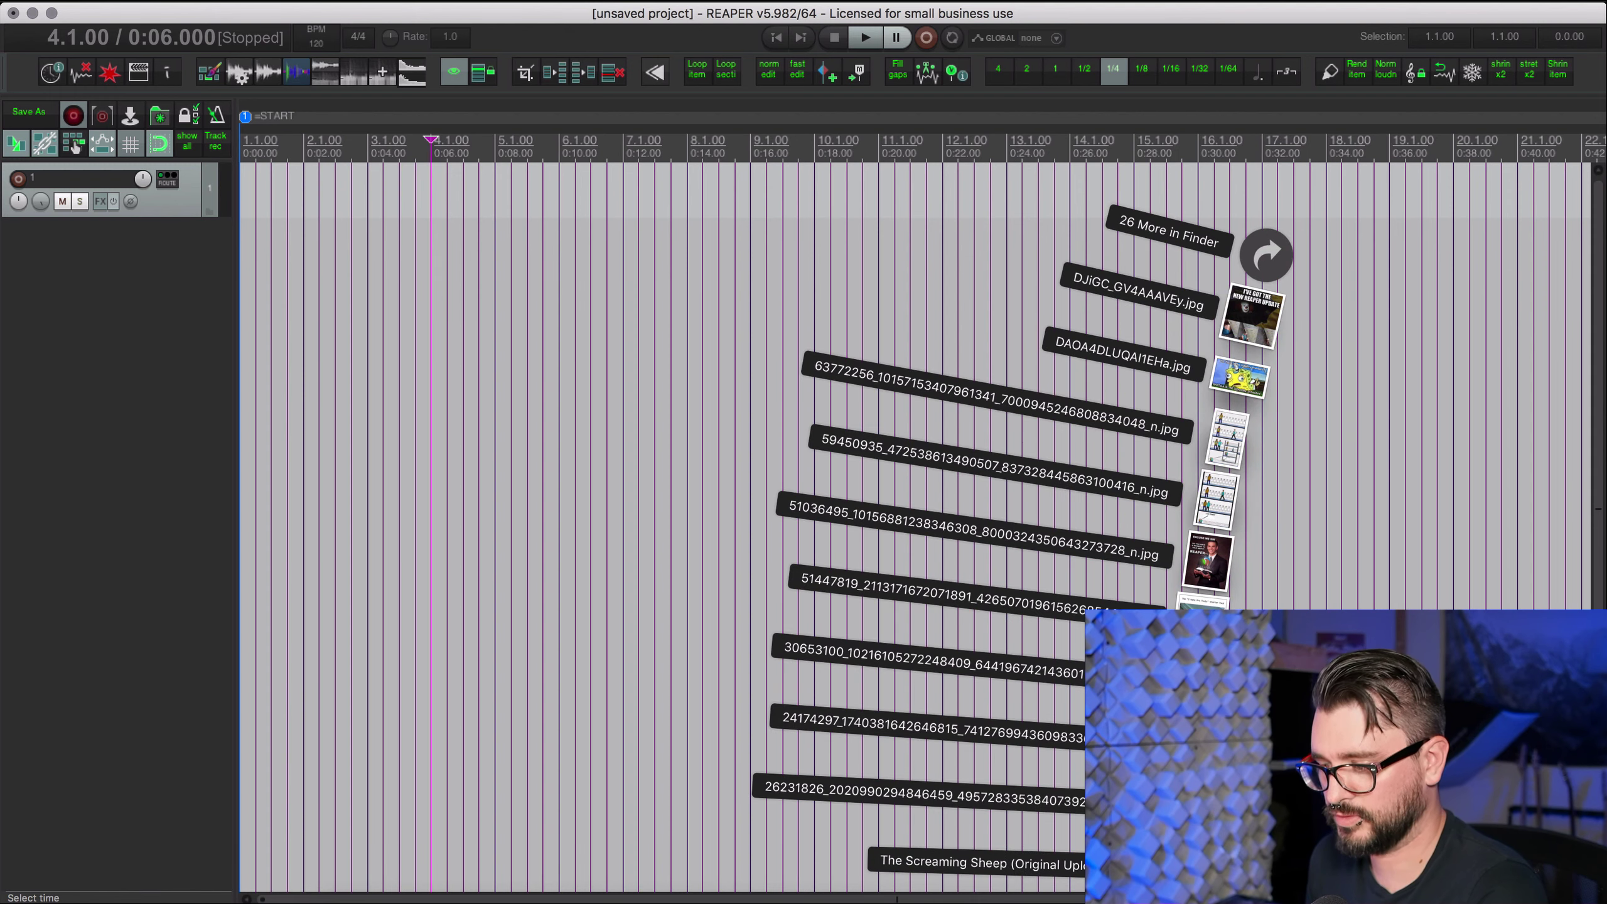
Drop The Screaming Sheep (Original Upload).wav onto track 1, zoom in, and play it back.
left_click_drag(974, 861, 246, 191)
left_click(289, 202)
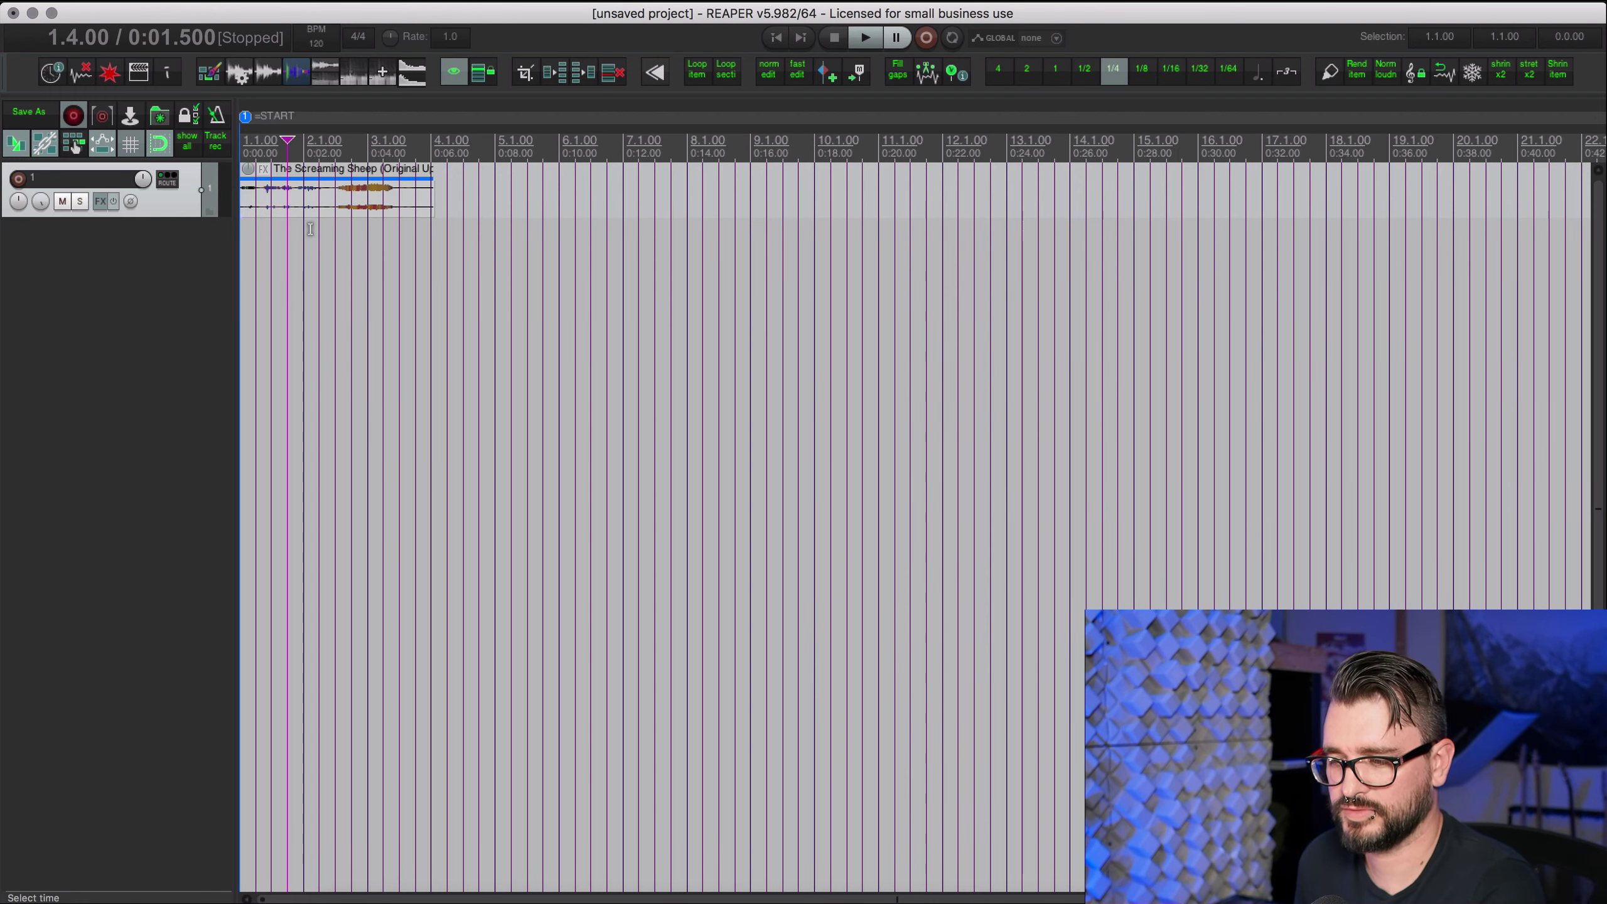
scroll(310, 228, "up", 4)
scroll(310, 235, "up", 5)
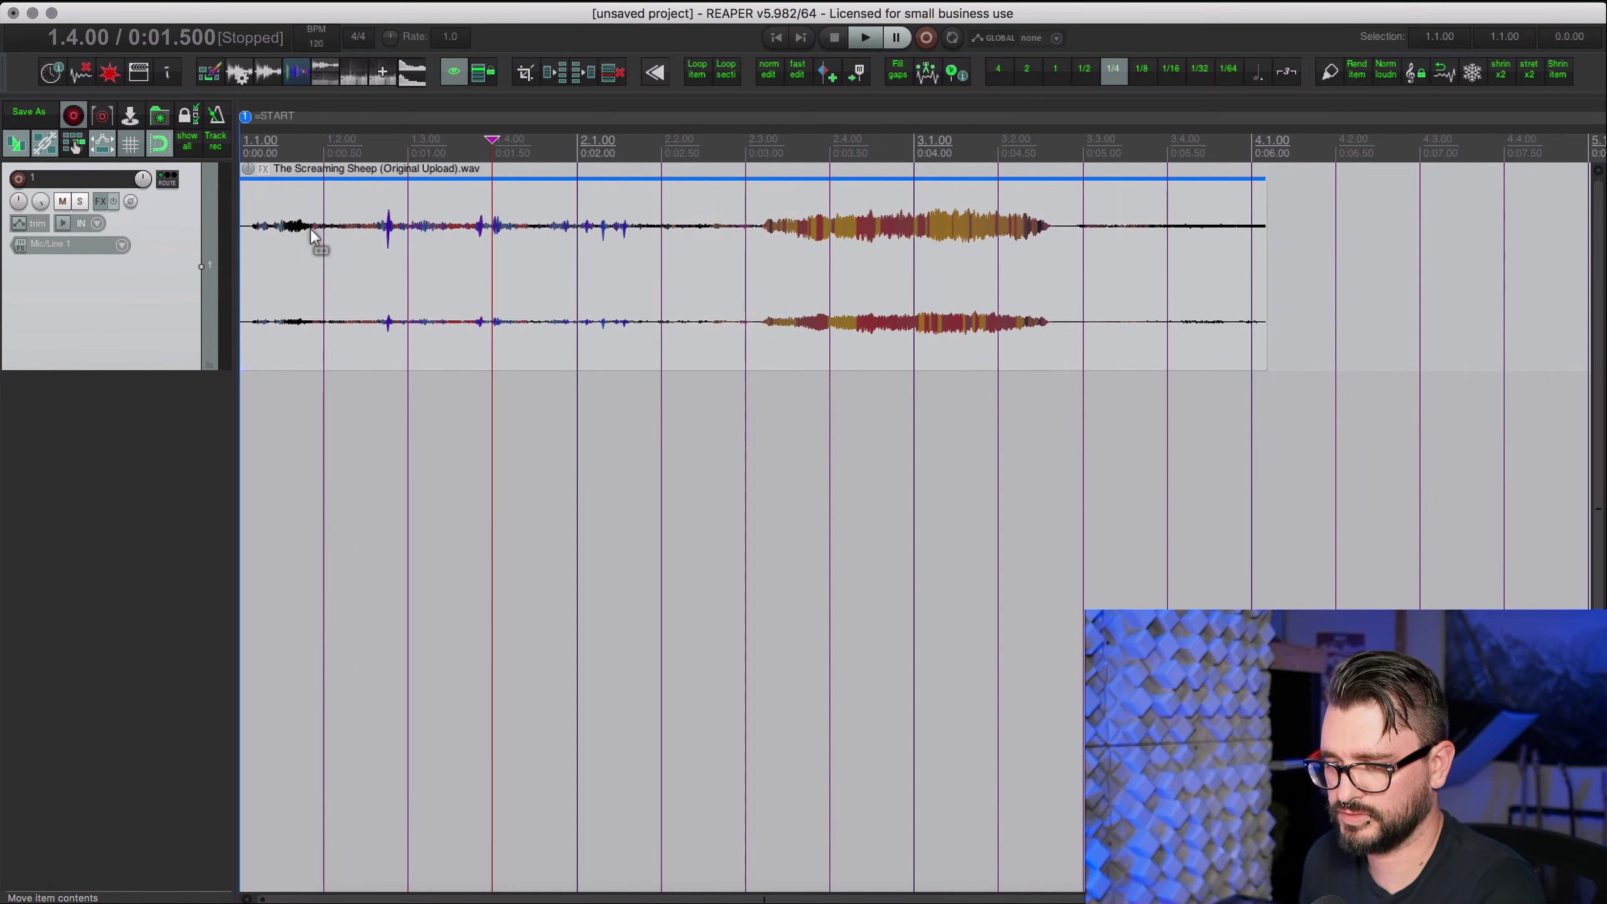
left_click(394, 283)
key("space")
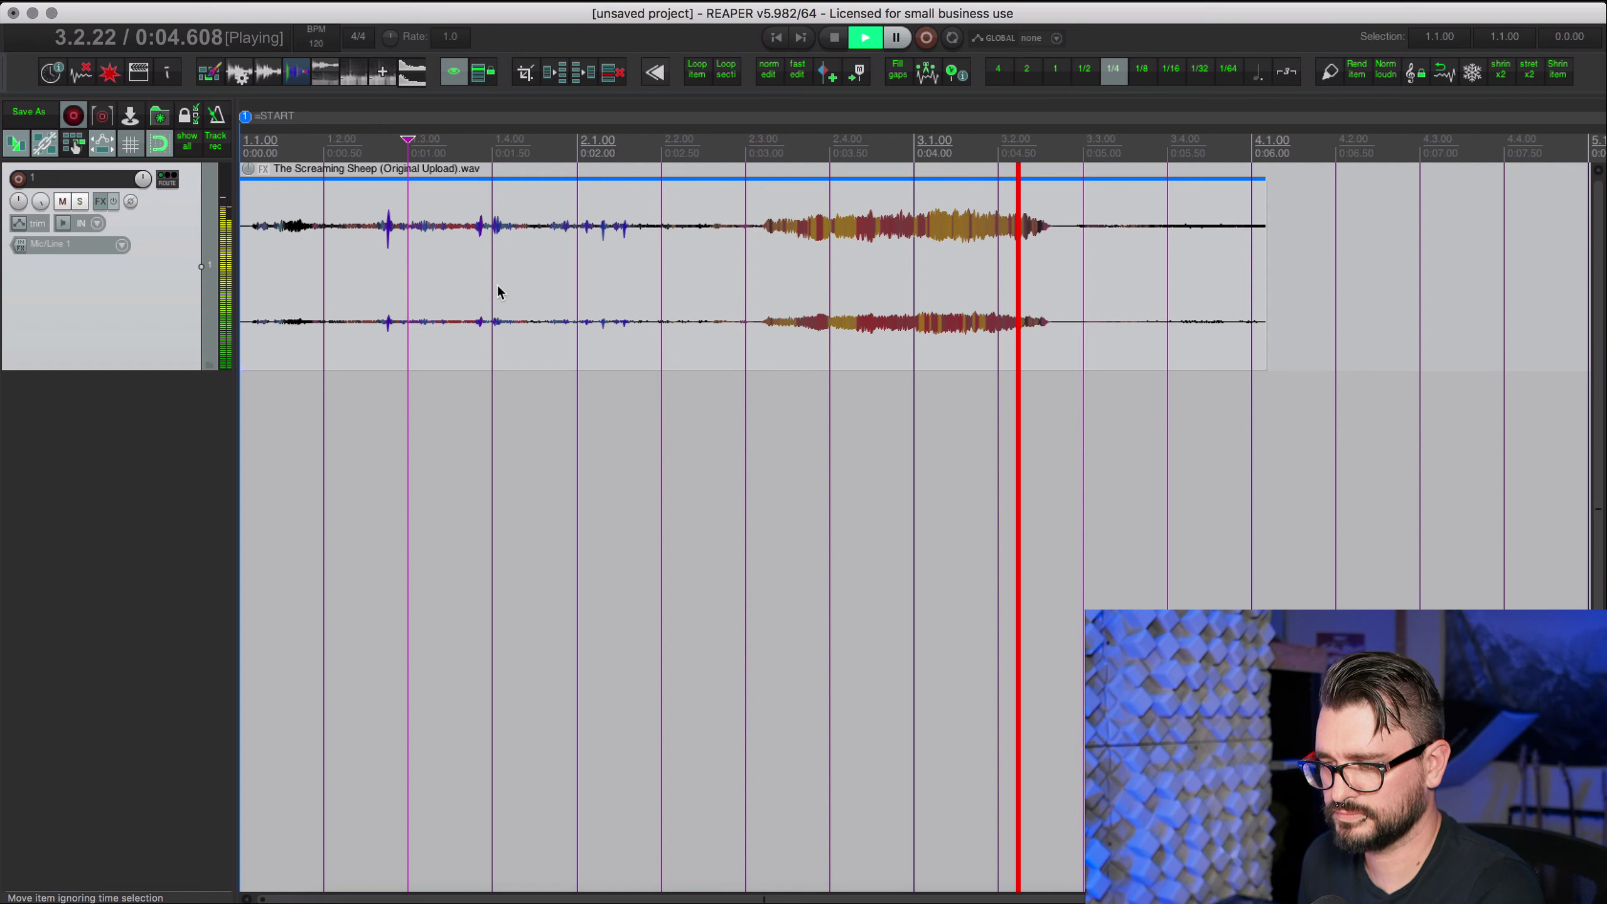
key("space")
left_click(778, 358)
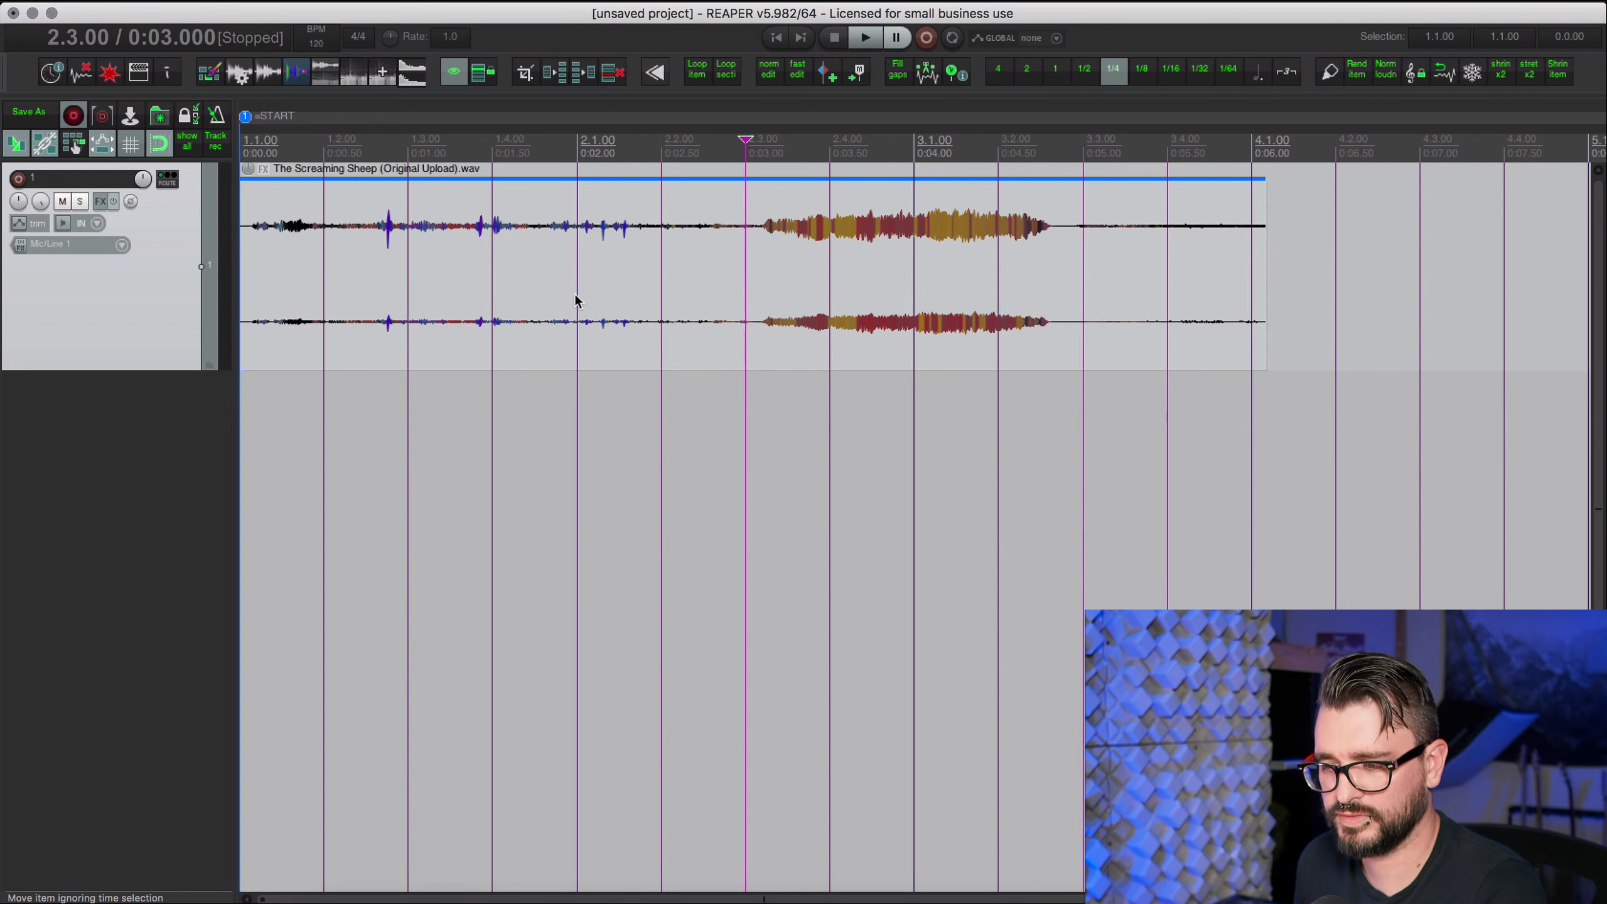
Trim both edges of the sheep clip down to just the scream.
left_click_drag(242, 273, 278, 180)
left_click_drag(743, 266, 533, 262)
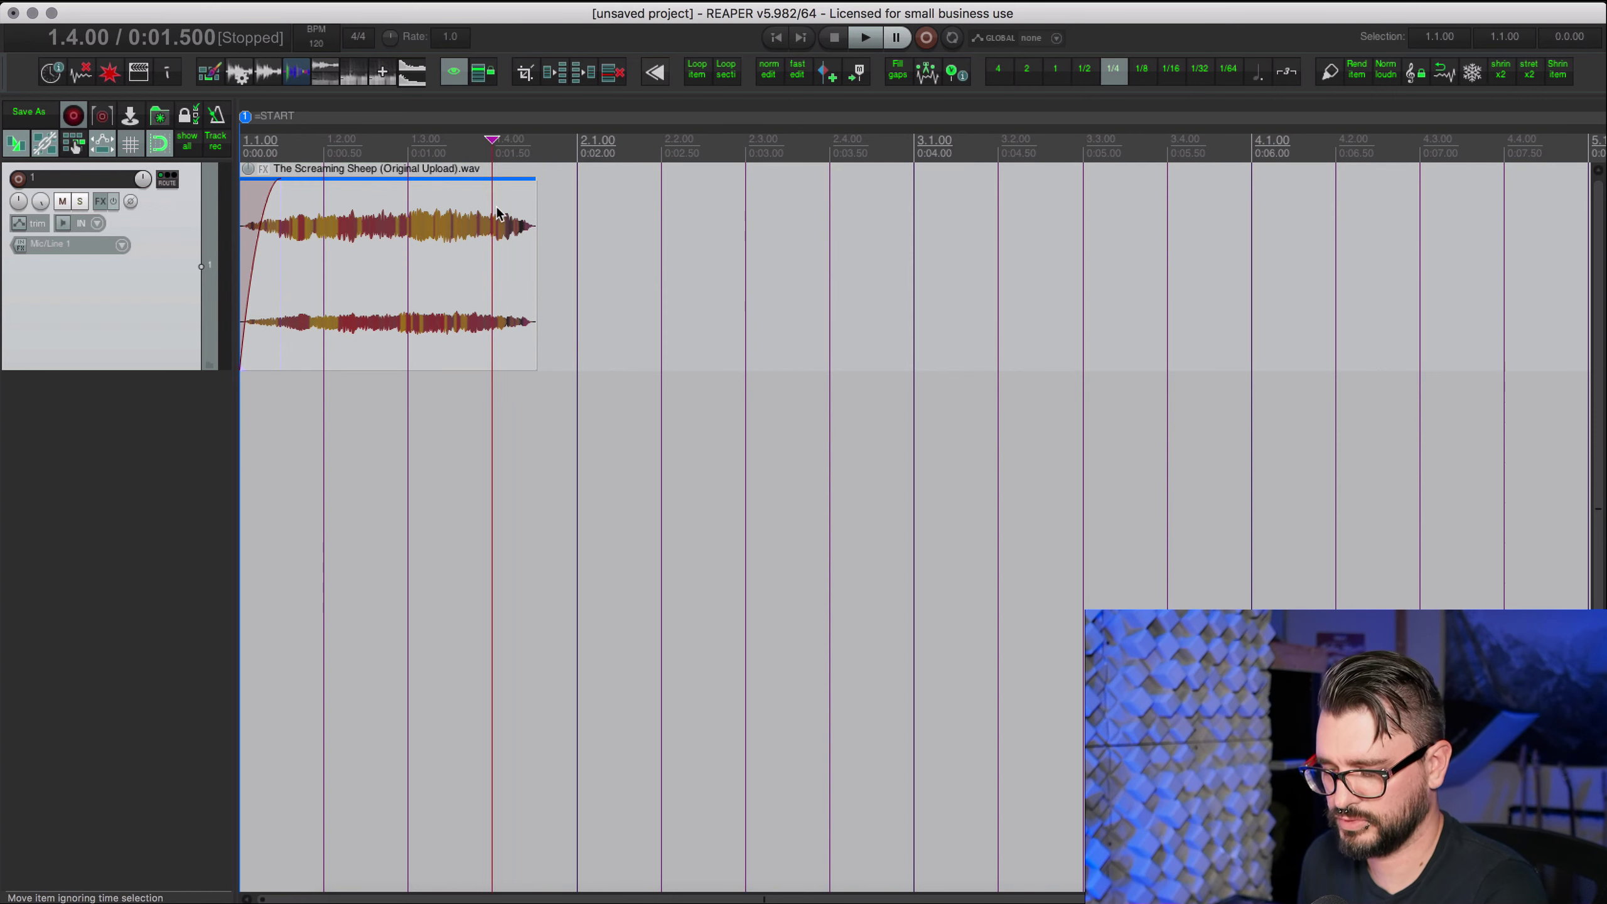
key("ctrl+shift+i")
key("ctrl+z")
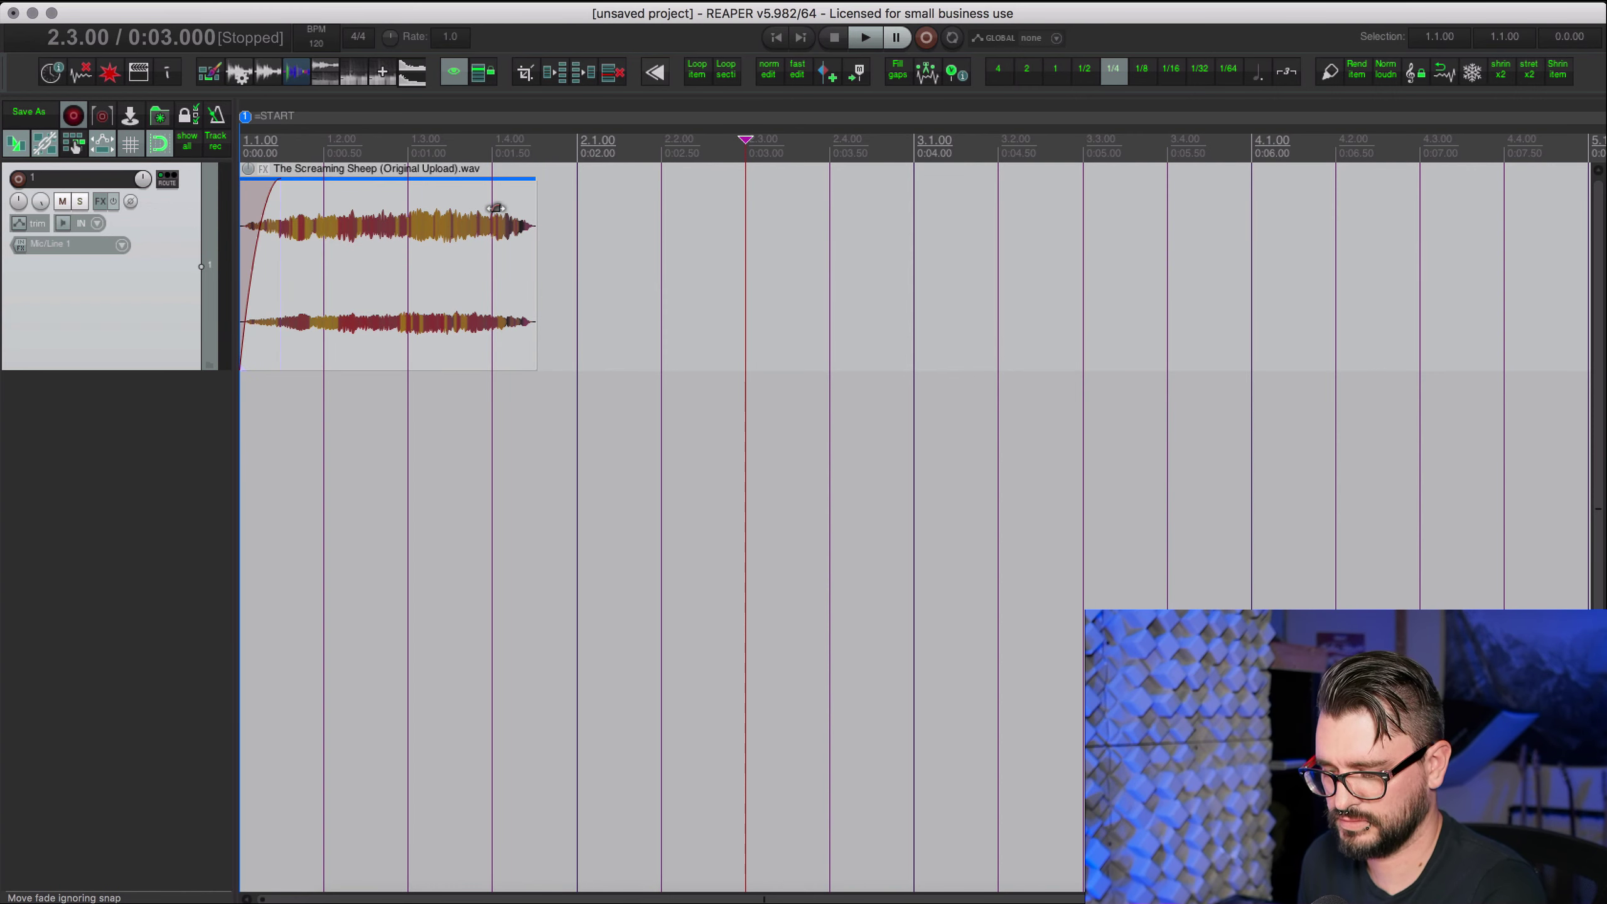
Fade the clip out from the edit cursor and replay the trimmed scream from the start.
left_click(495, 209)
key("ctrl+shift+o")
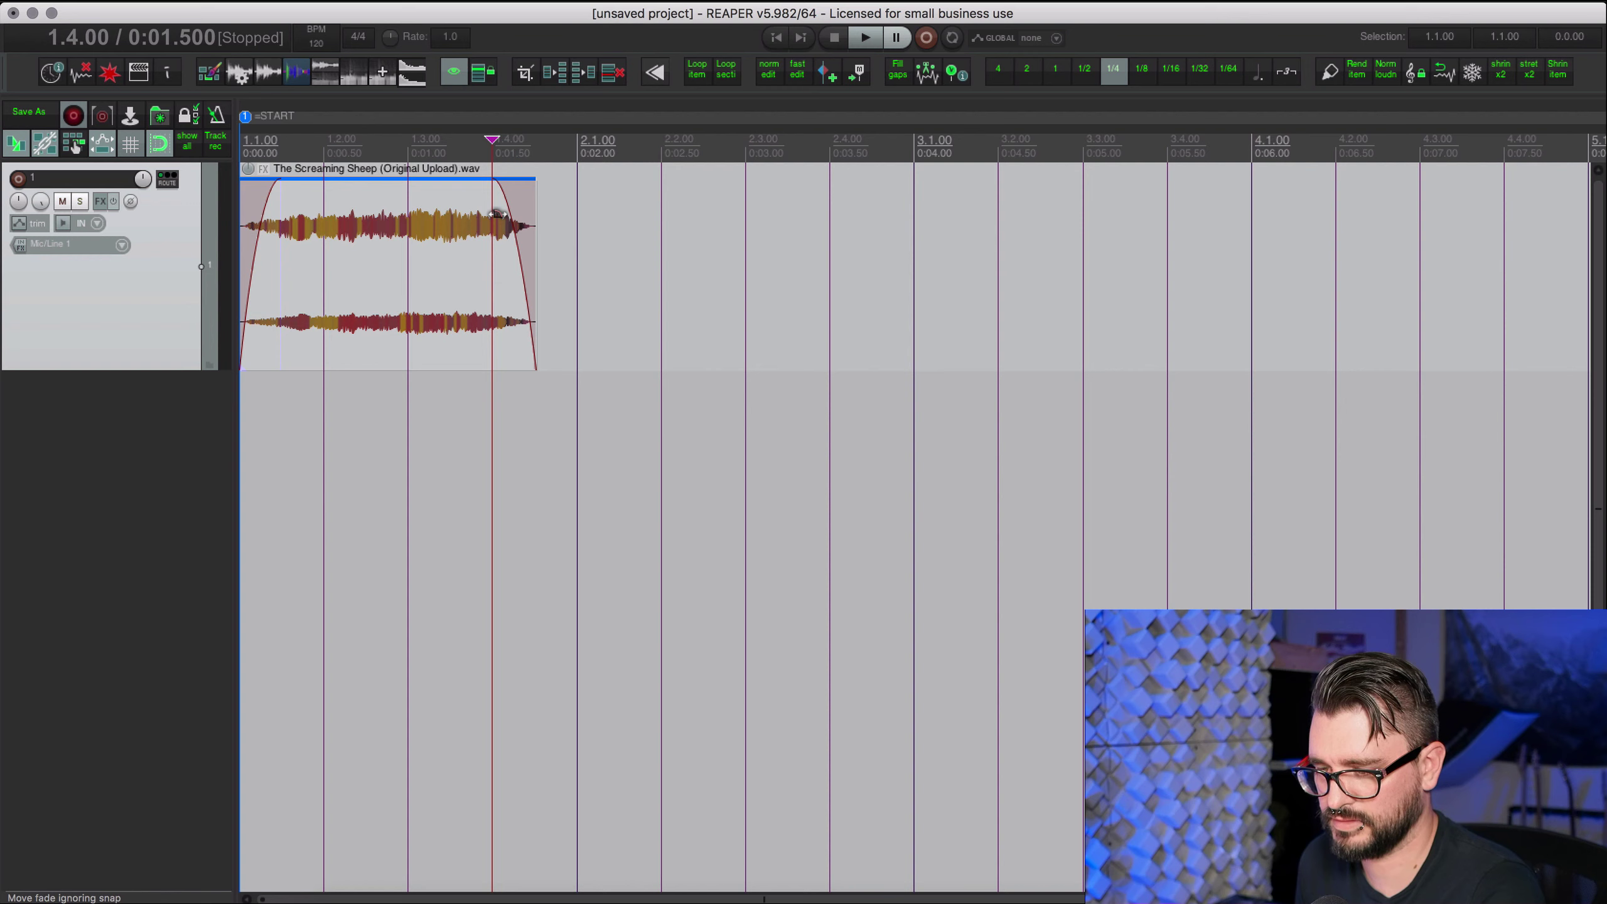
key("Home")
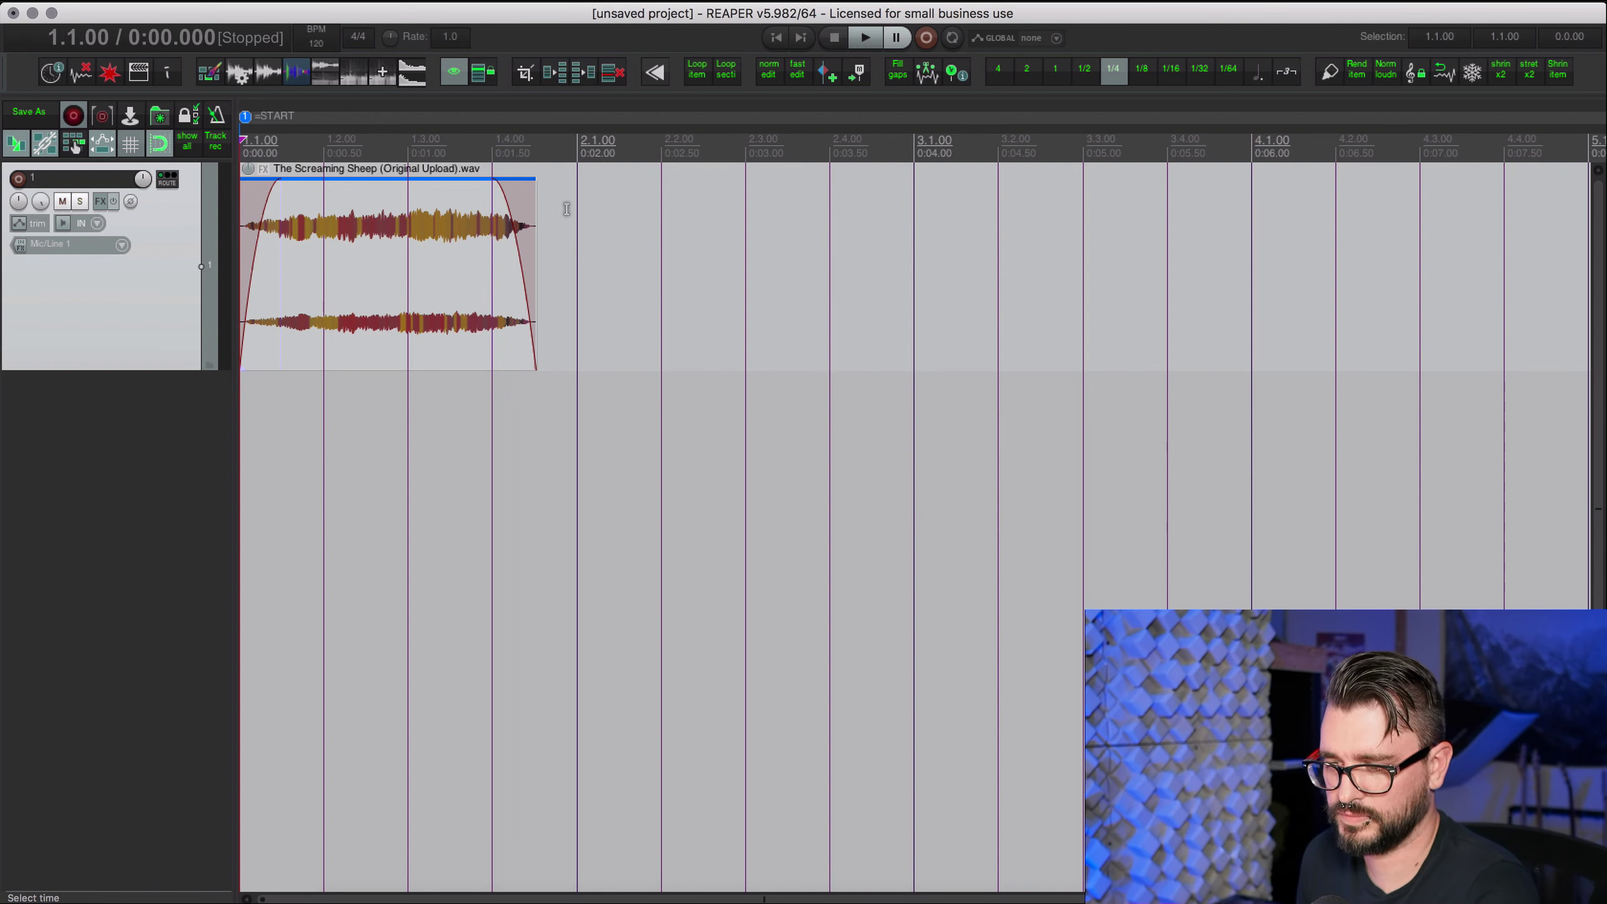
key("space")
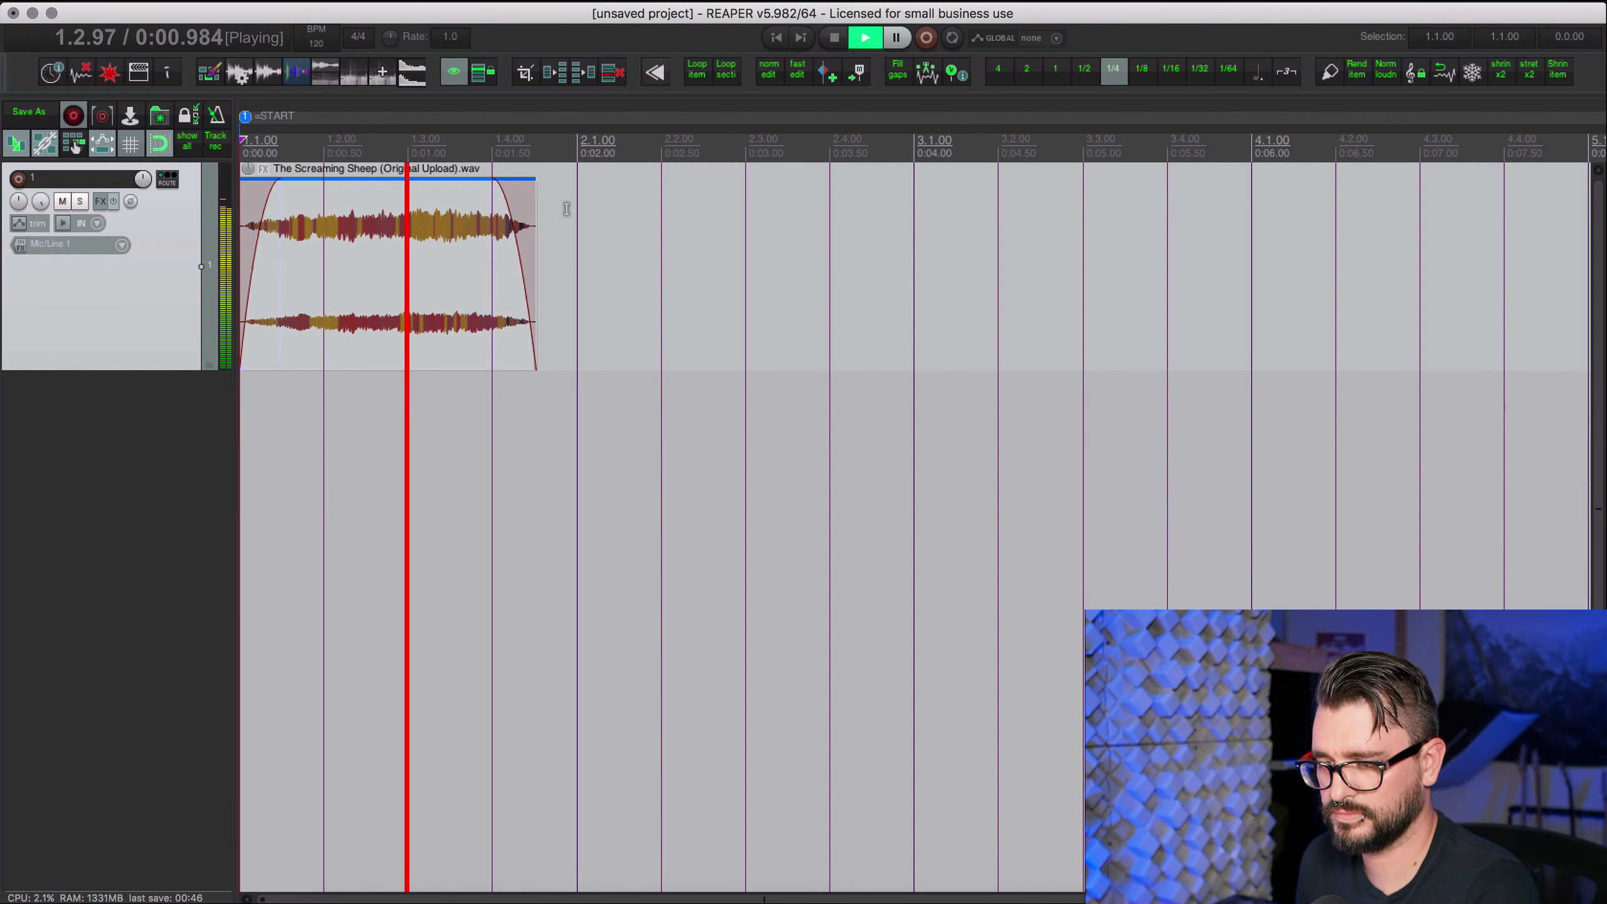
key("space")
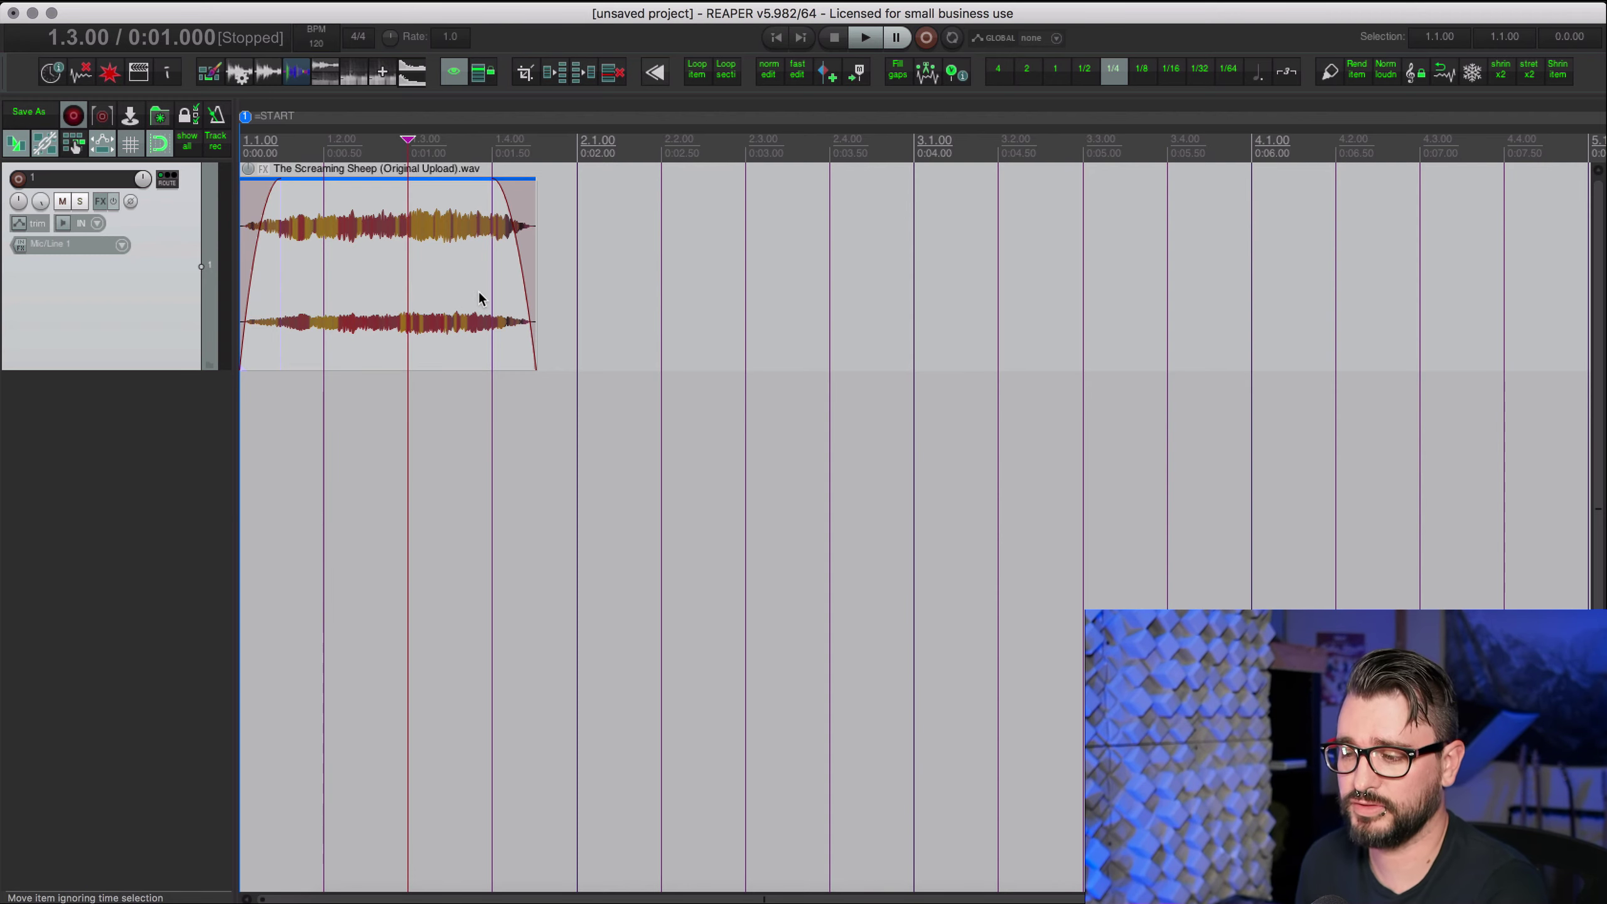
Duplicate the scream clip back-to-back to about 45 seconds and select all the copies.
scroll(488, 297, "down", 2)
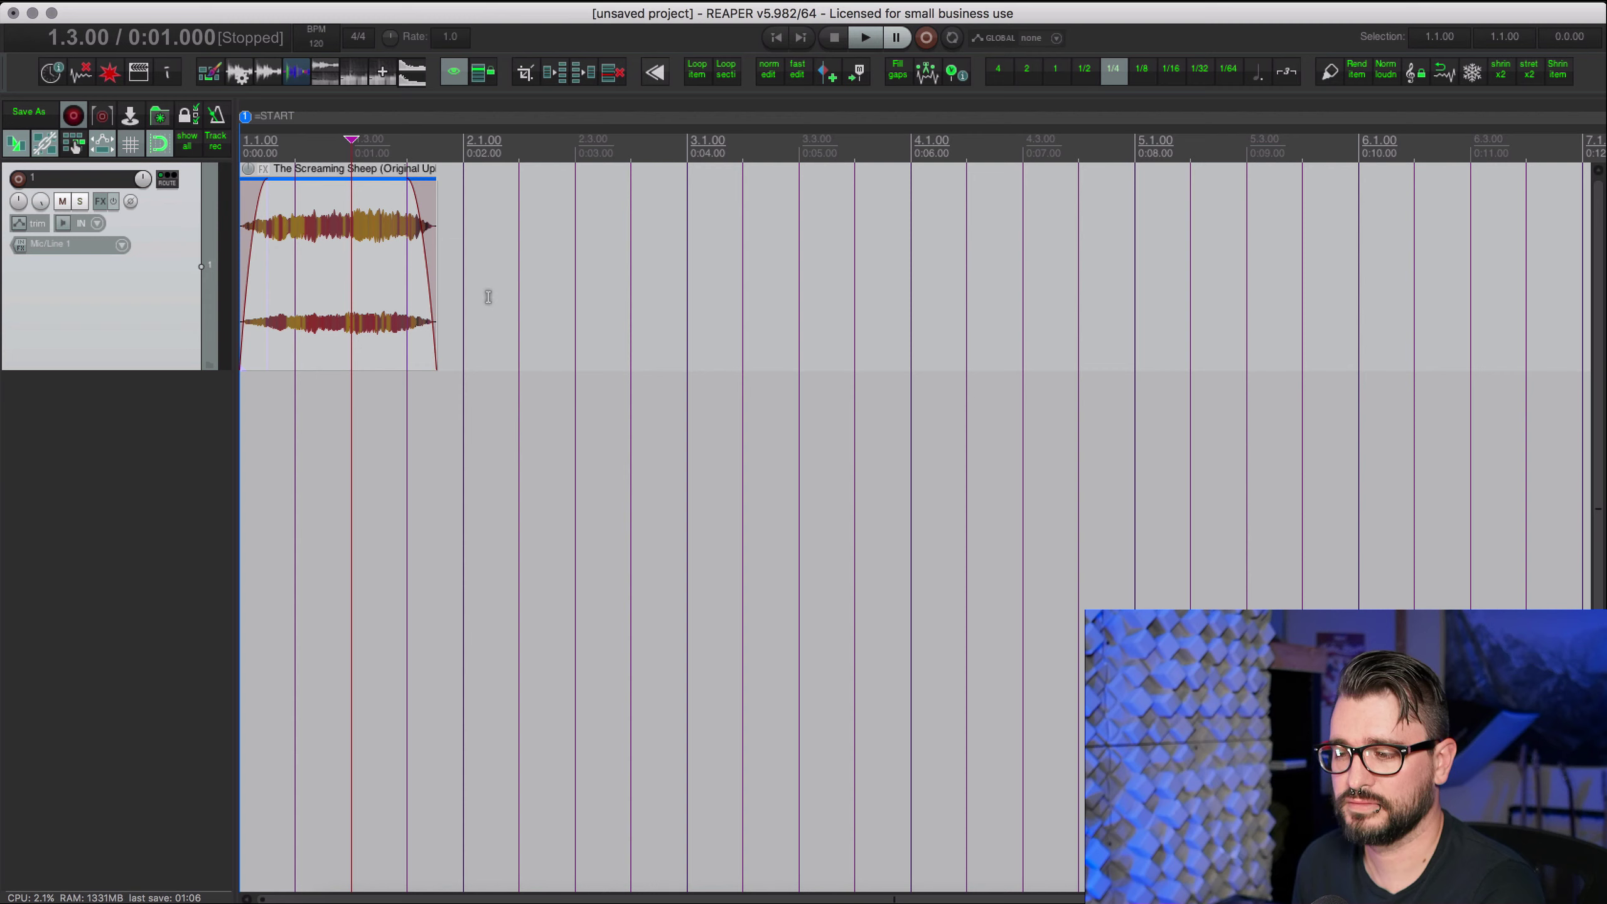
scroll(491, 296, "down", 2)
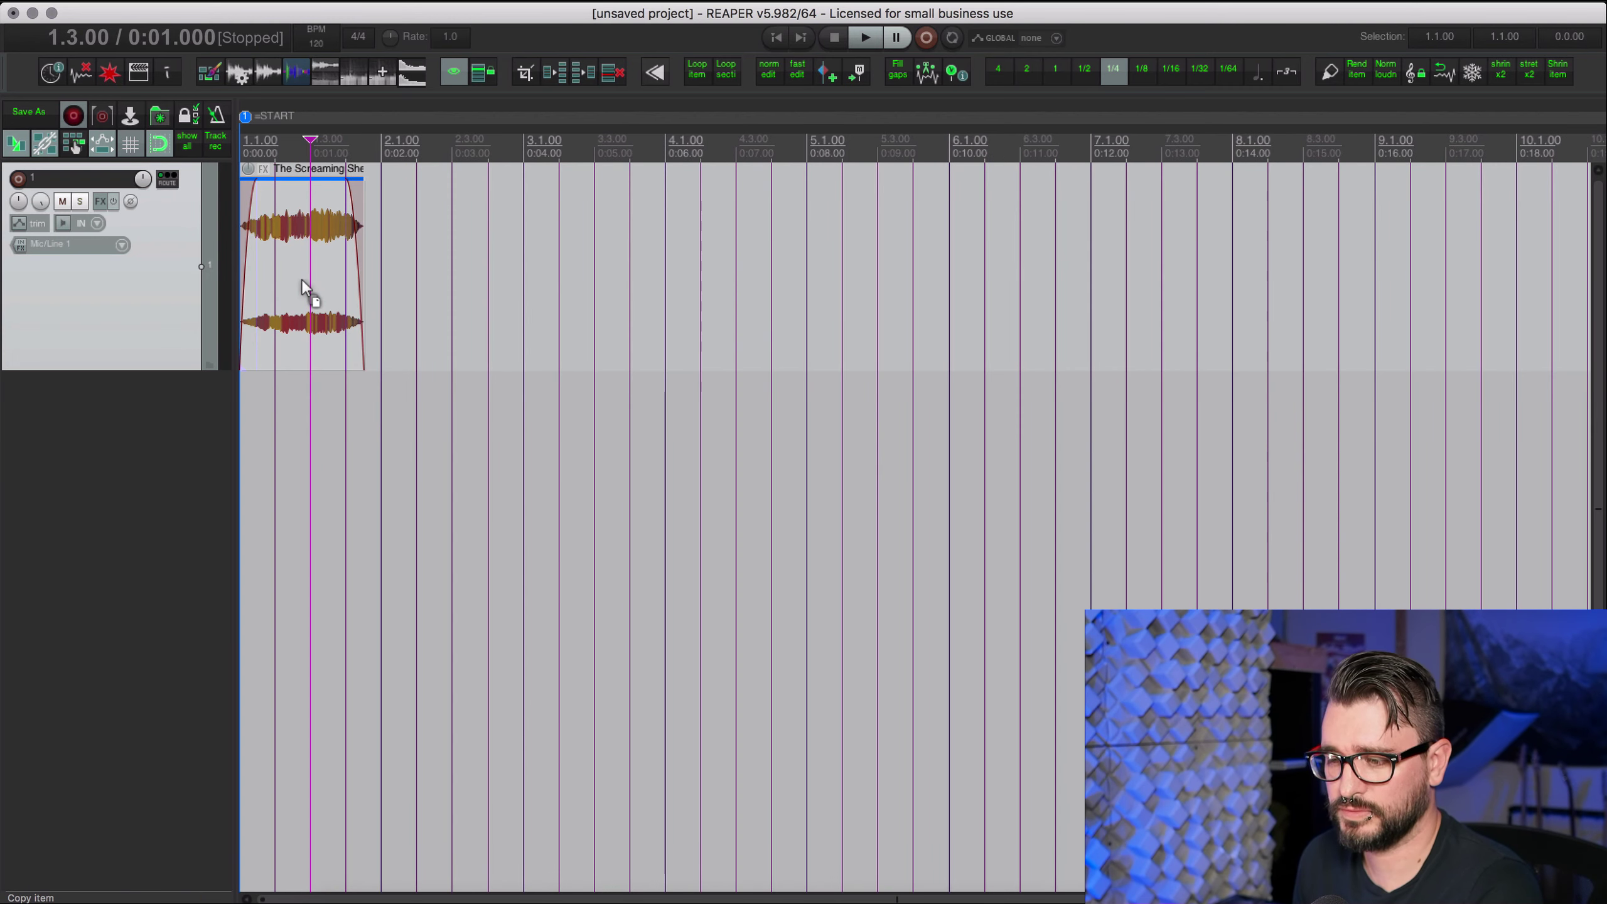
key("super+d")
key("super+d")
key("super+d")
key("super+d")
key("super+d")
key("super+d")
key("super+d")
key("super+d")
key("super+d")
key("super+d")
key("super+d")
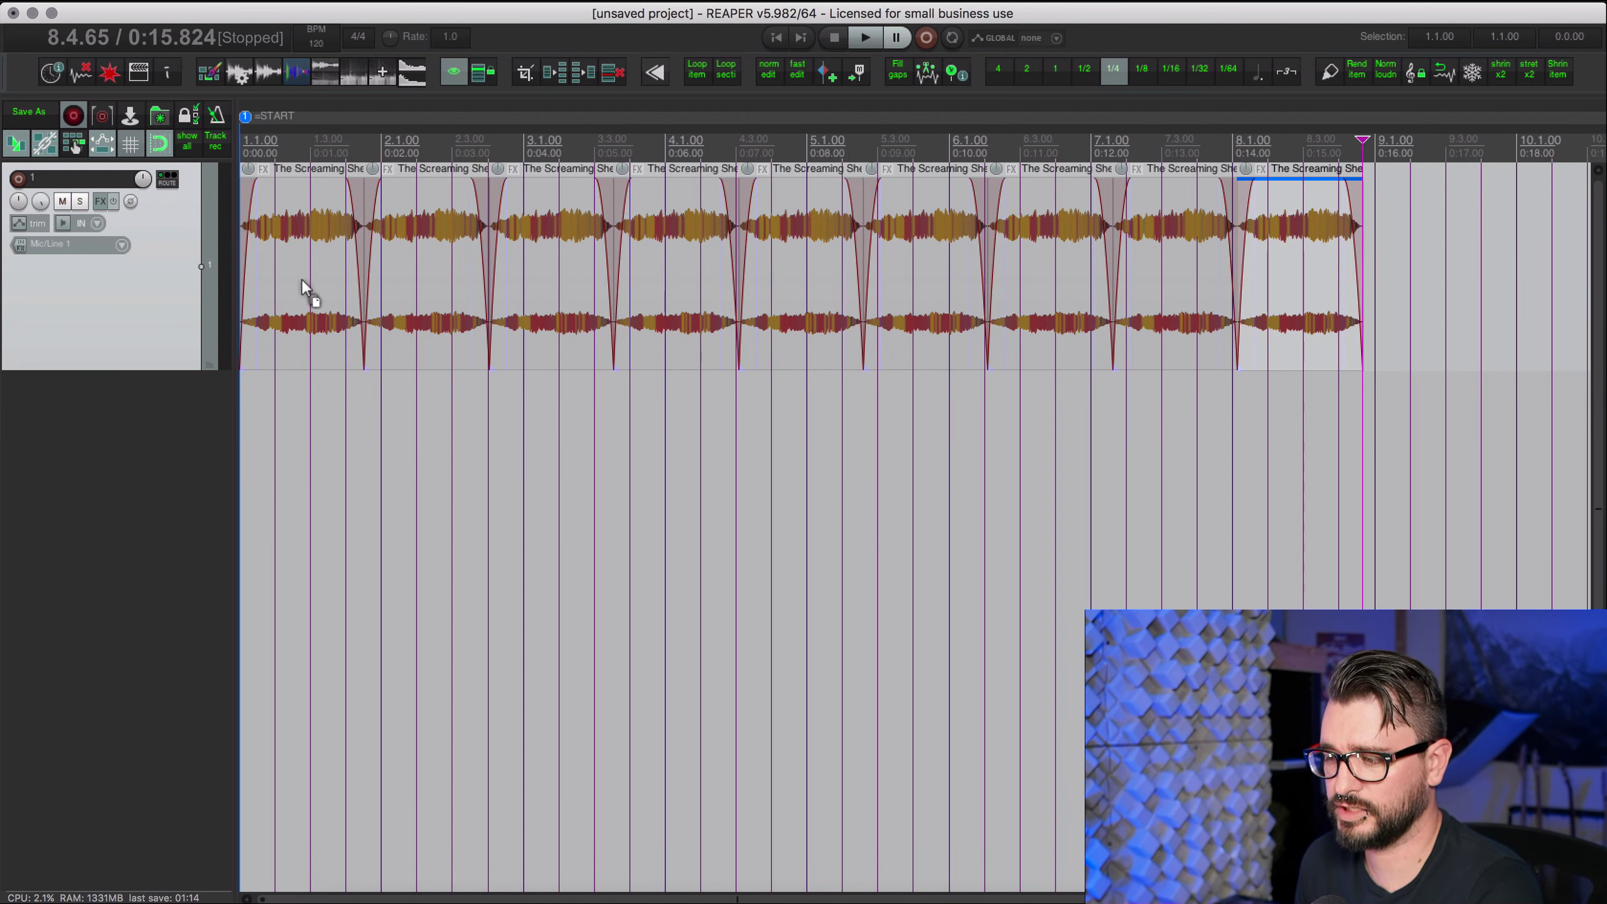
key("super+d")
key("super+d")
key("super+d")
key("super+d")
key("super+d")
key("super+d")
key("super+d")
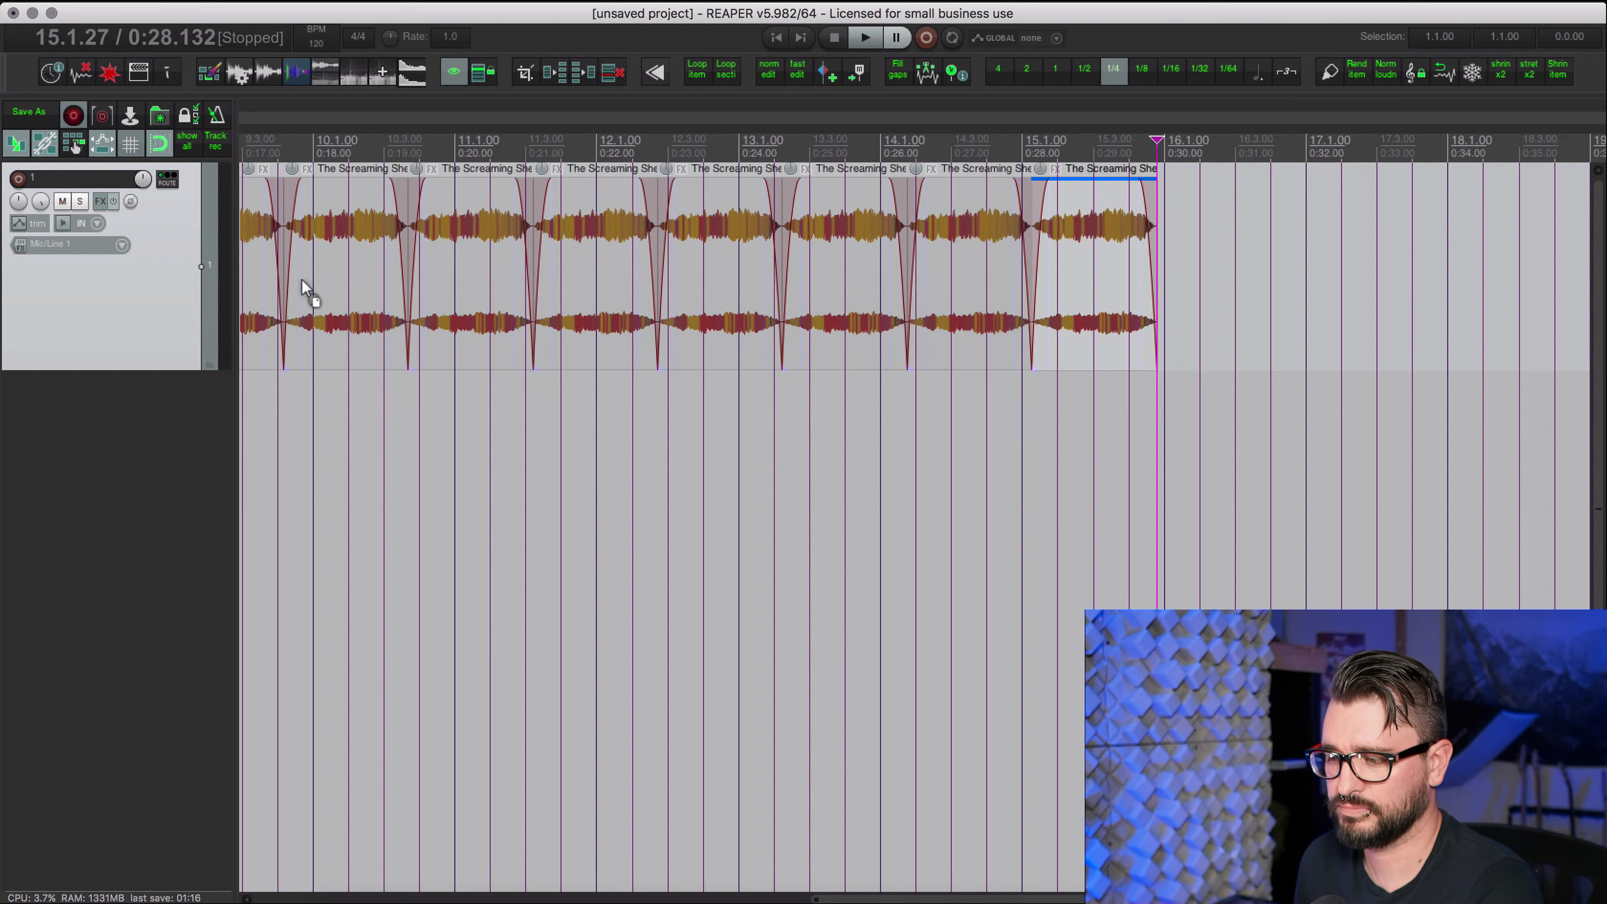
key("super+d")
key("super+d")
key("super+d")
key("super+d")
key("super+d")
key("super+d")
key("super+d")
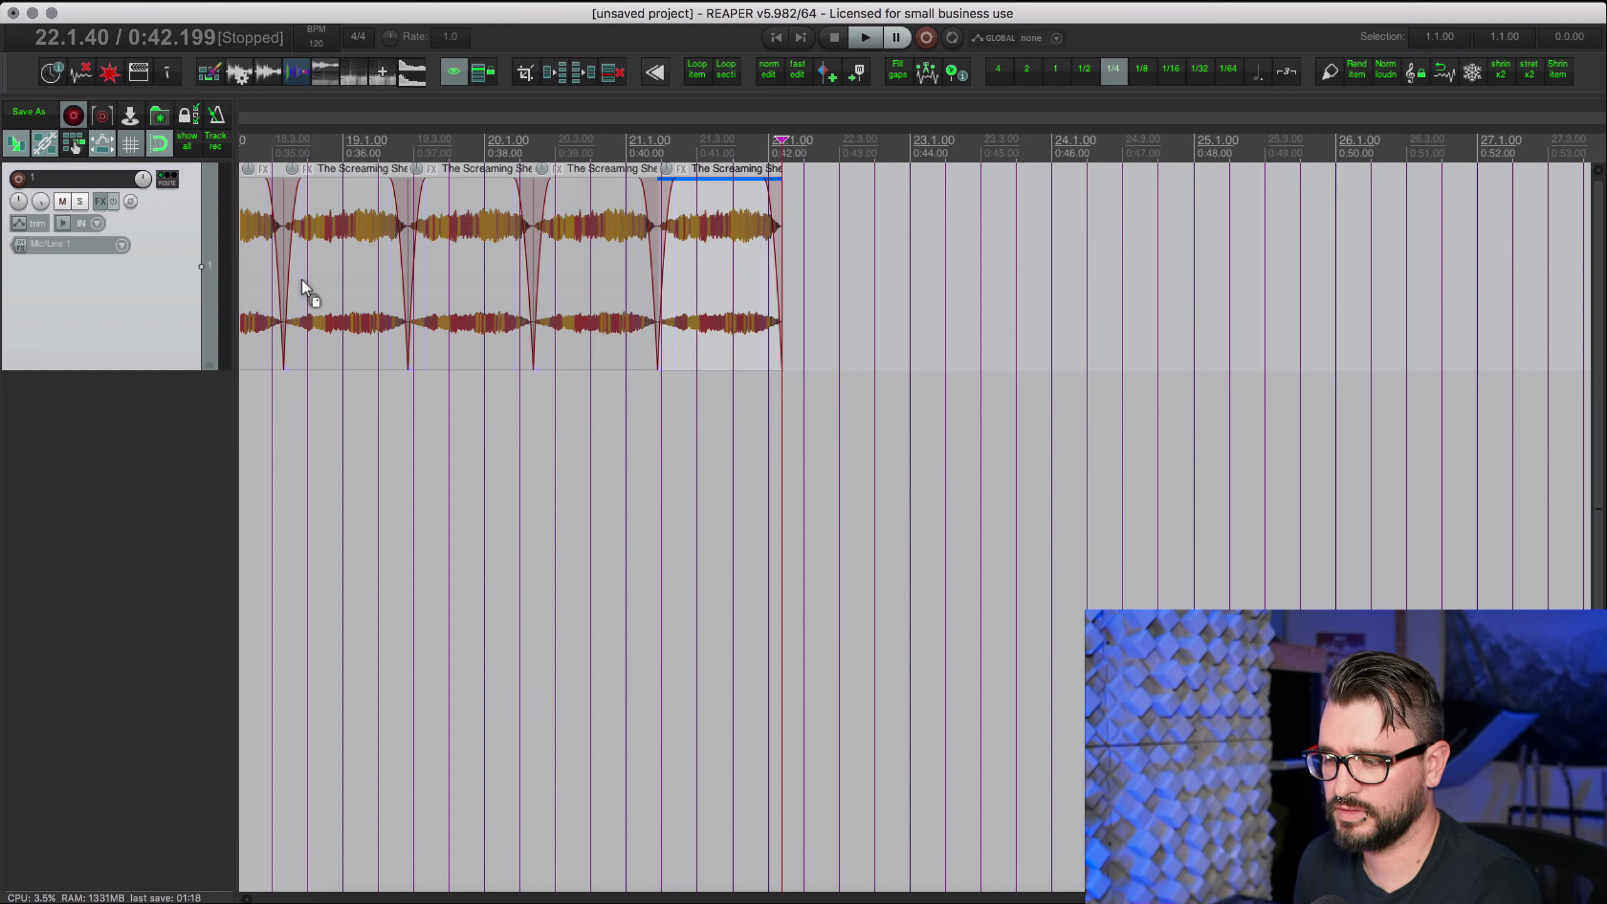
scroll(532, 307, "down", 5)
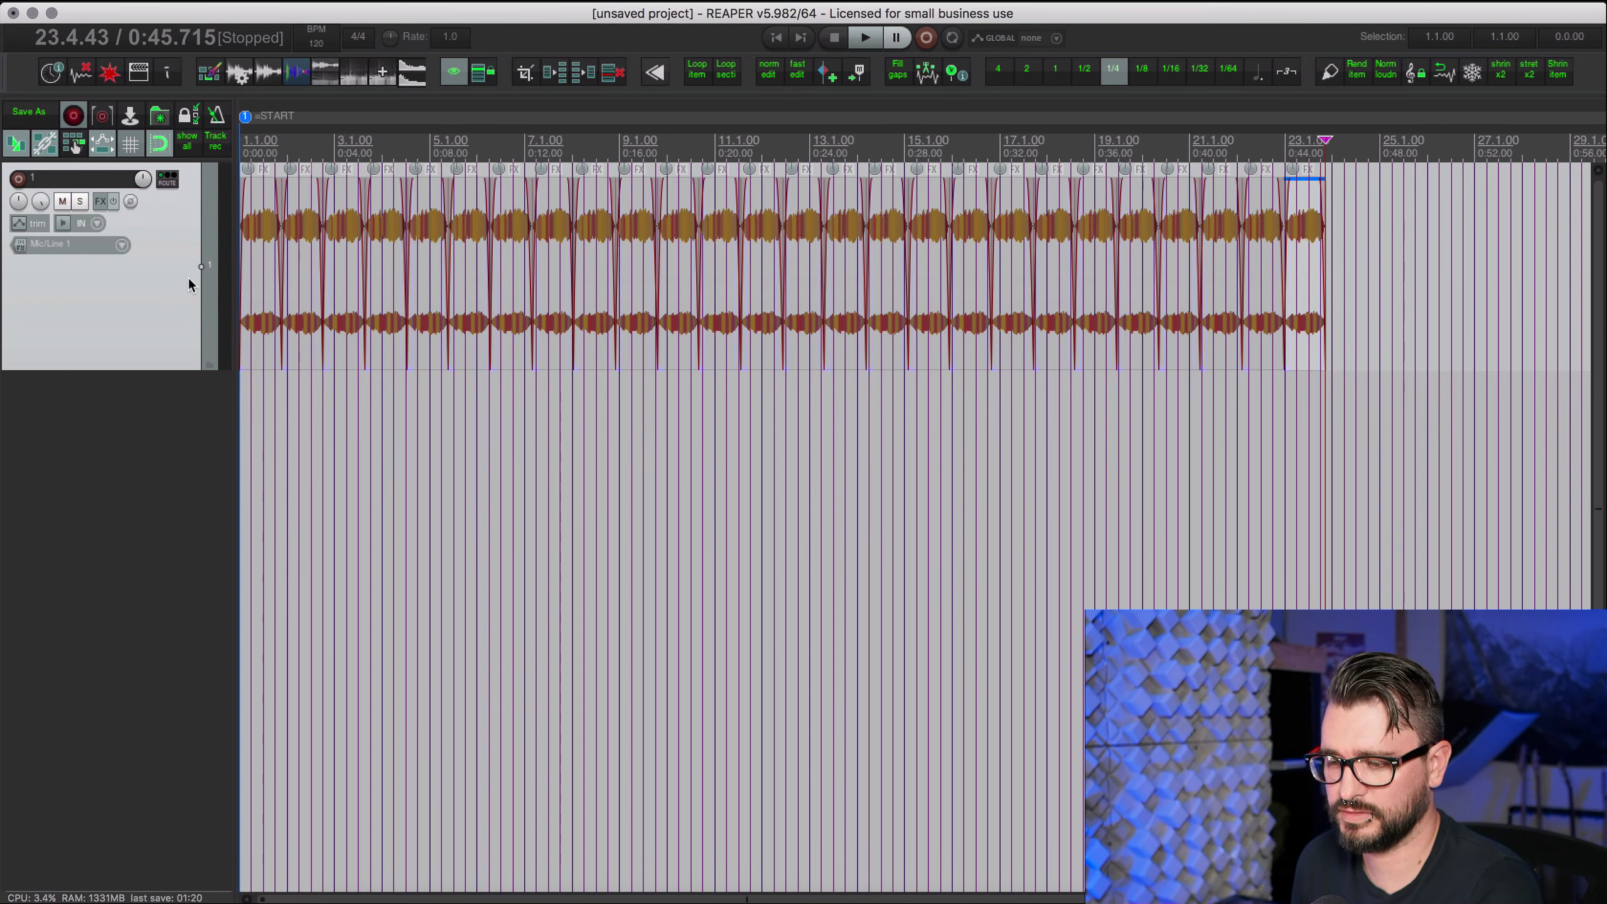
key("super+a")
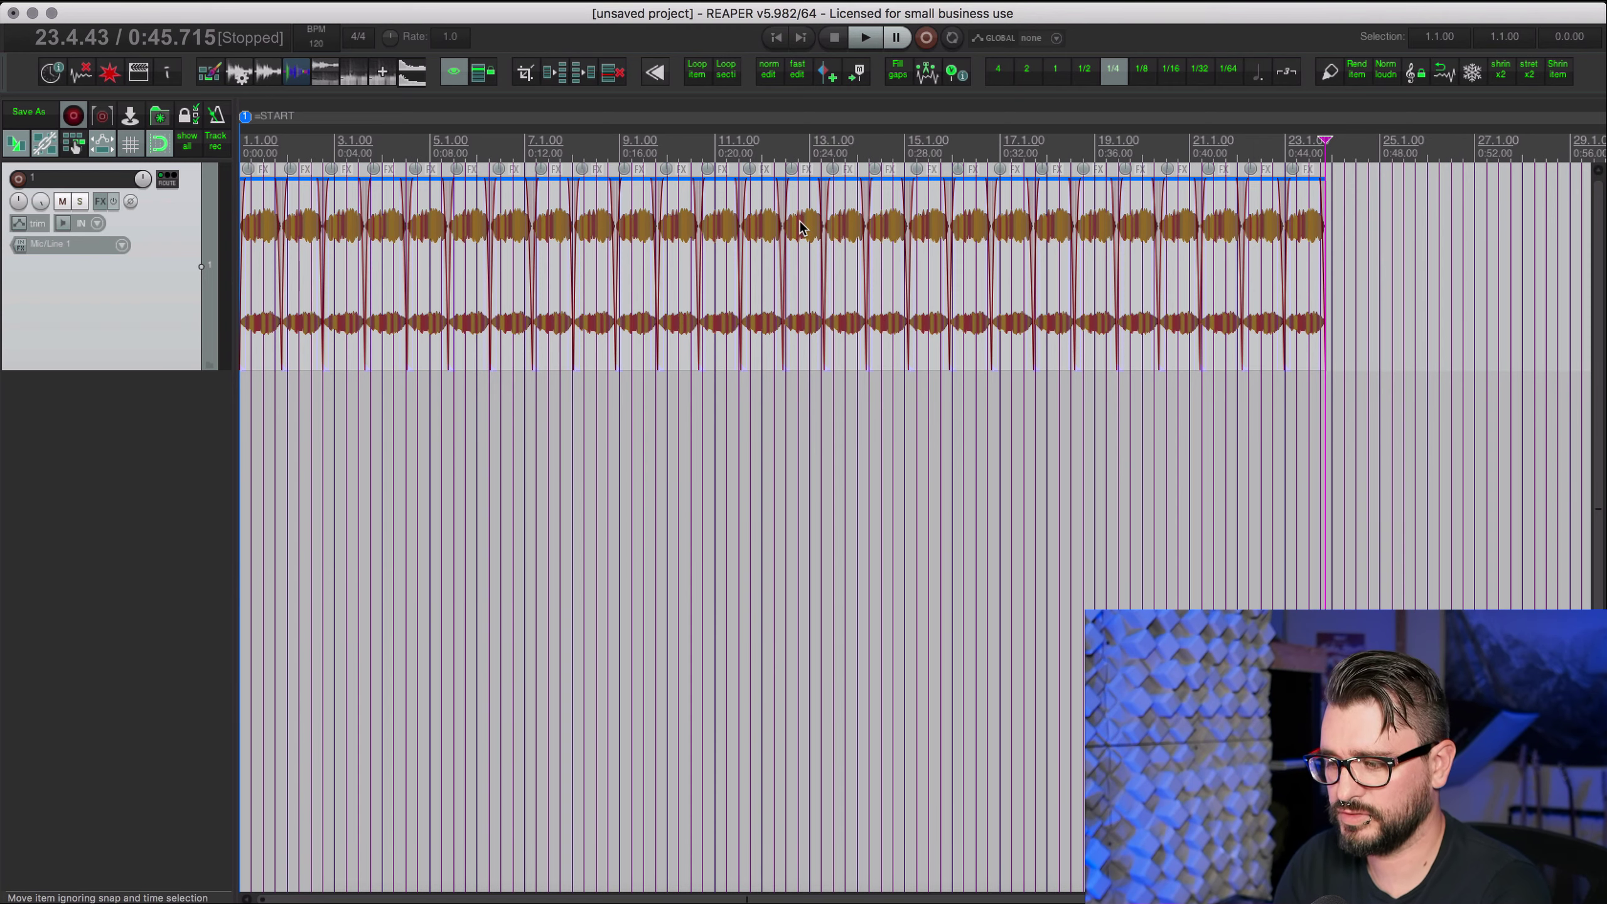
key("question")
Run the 'repo' reposition-items action to space the selected clips apart.
type("repo")
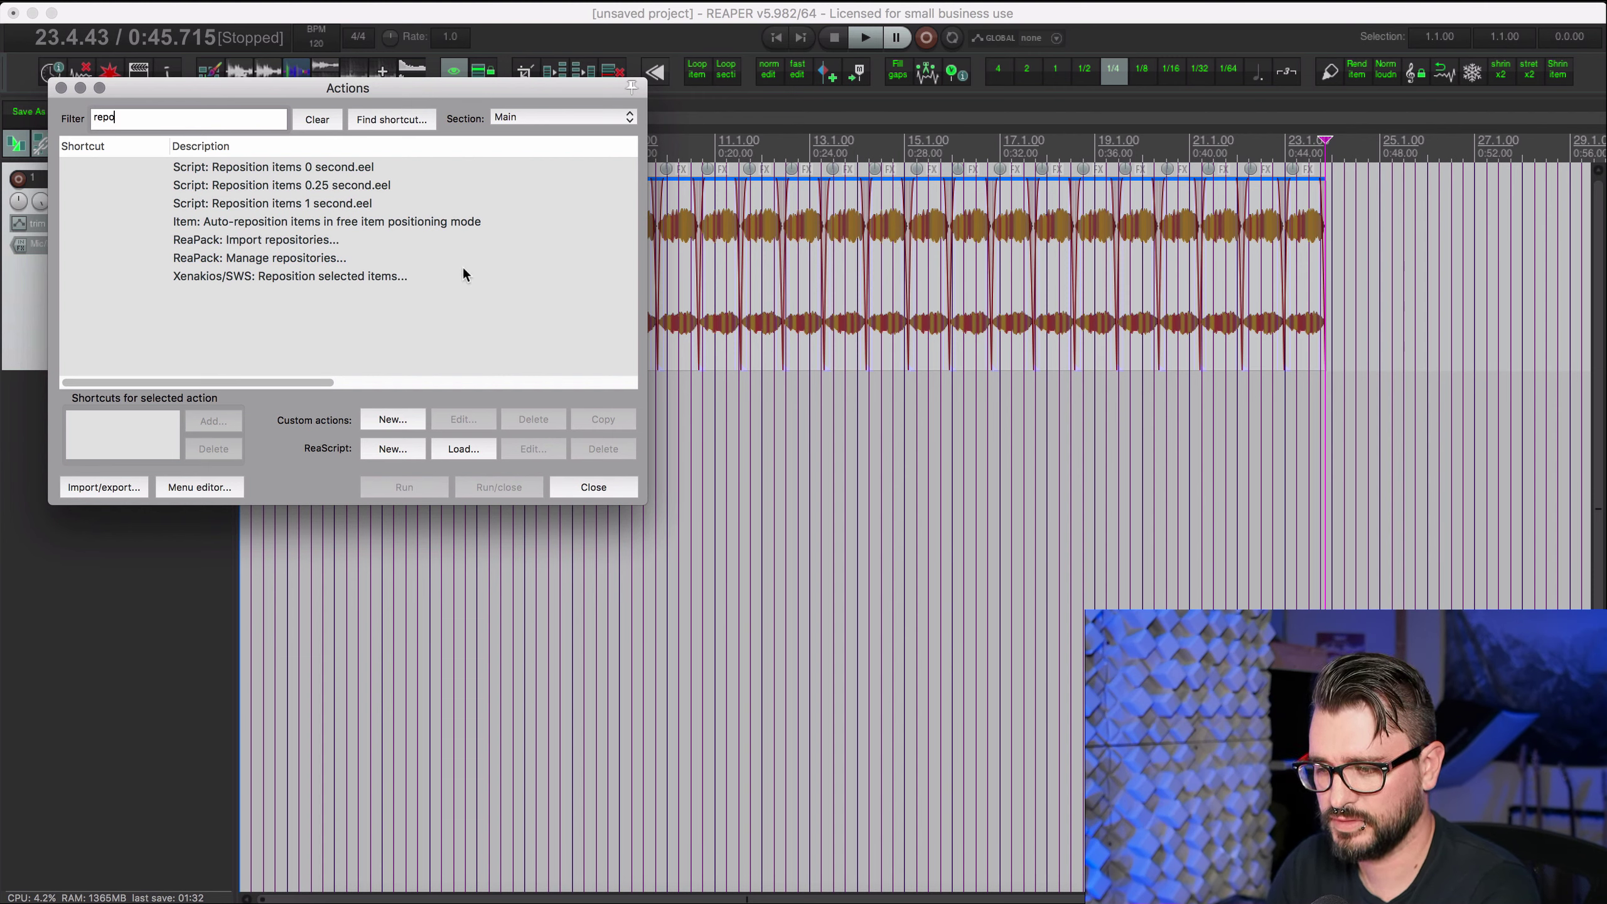
left_click(331, 278)
double_click(349, 280)
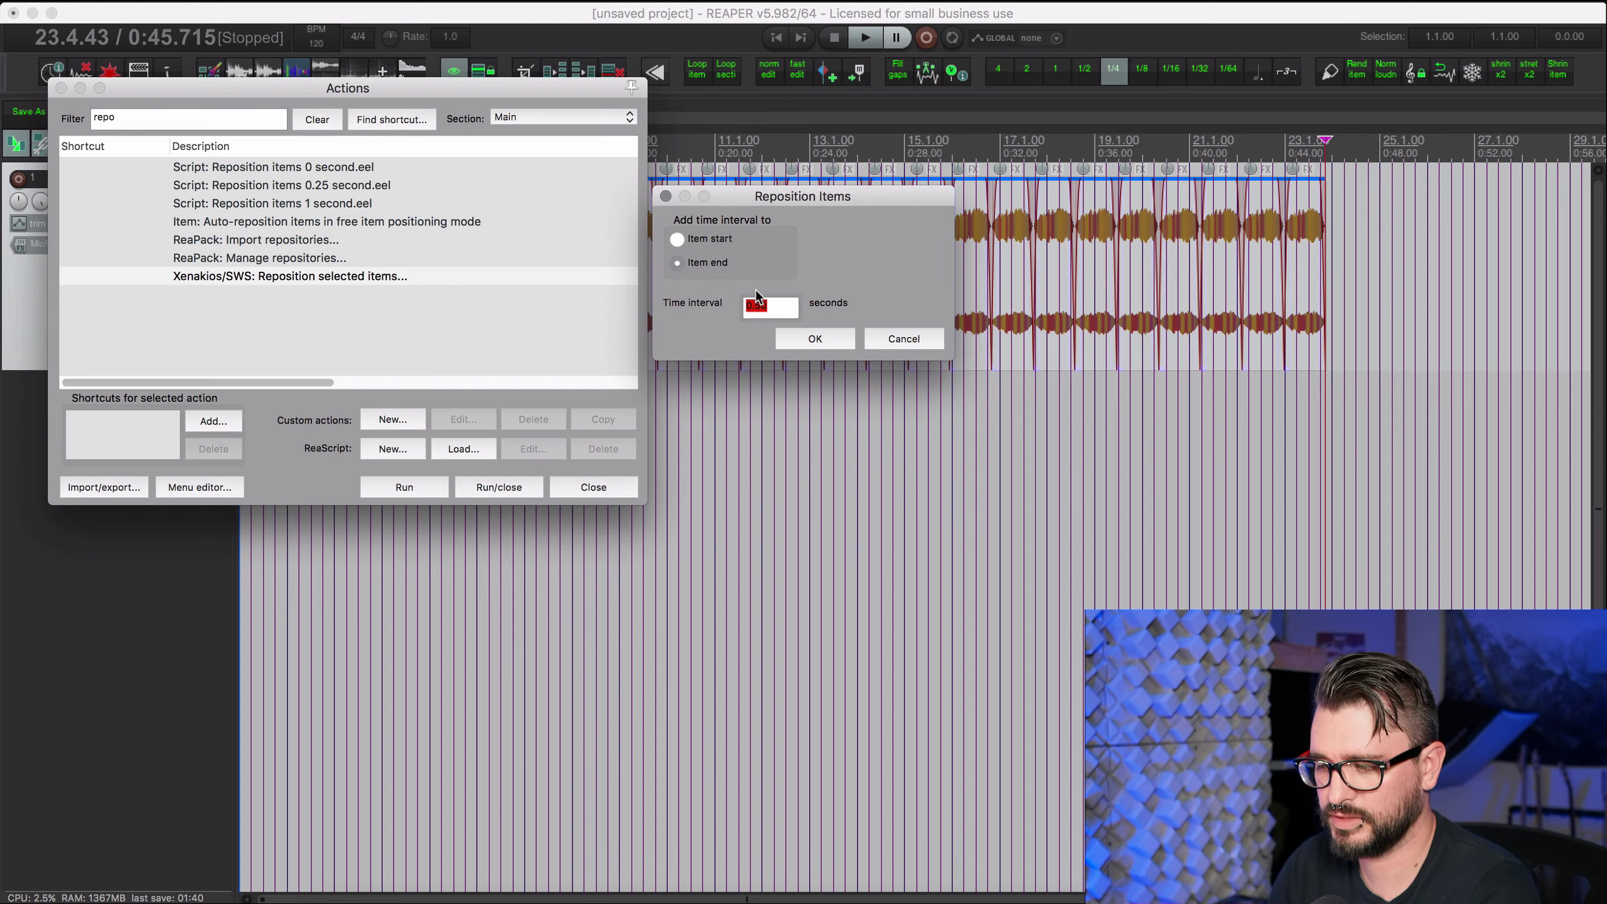
left_click(842, 335)
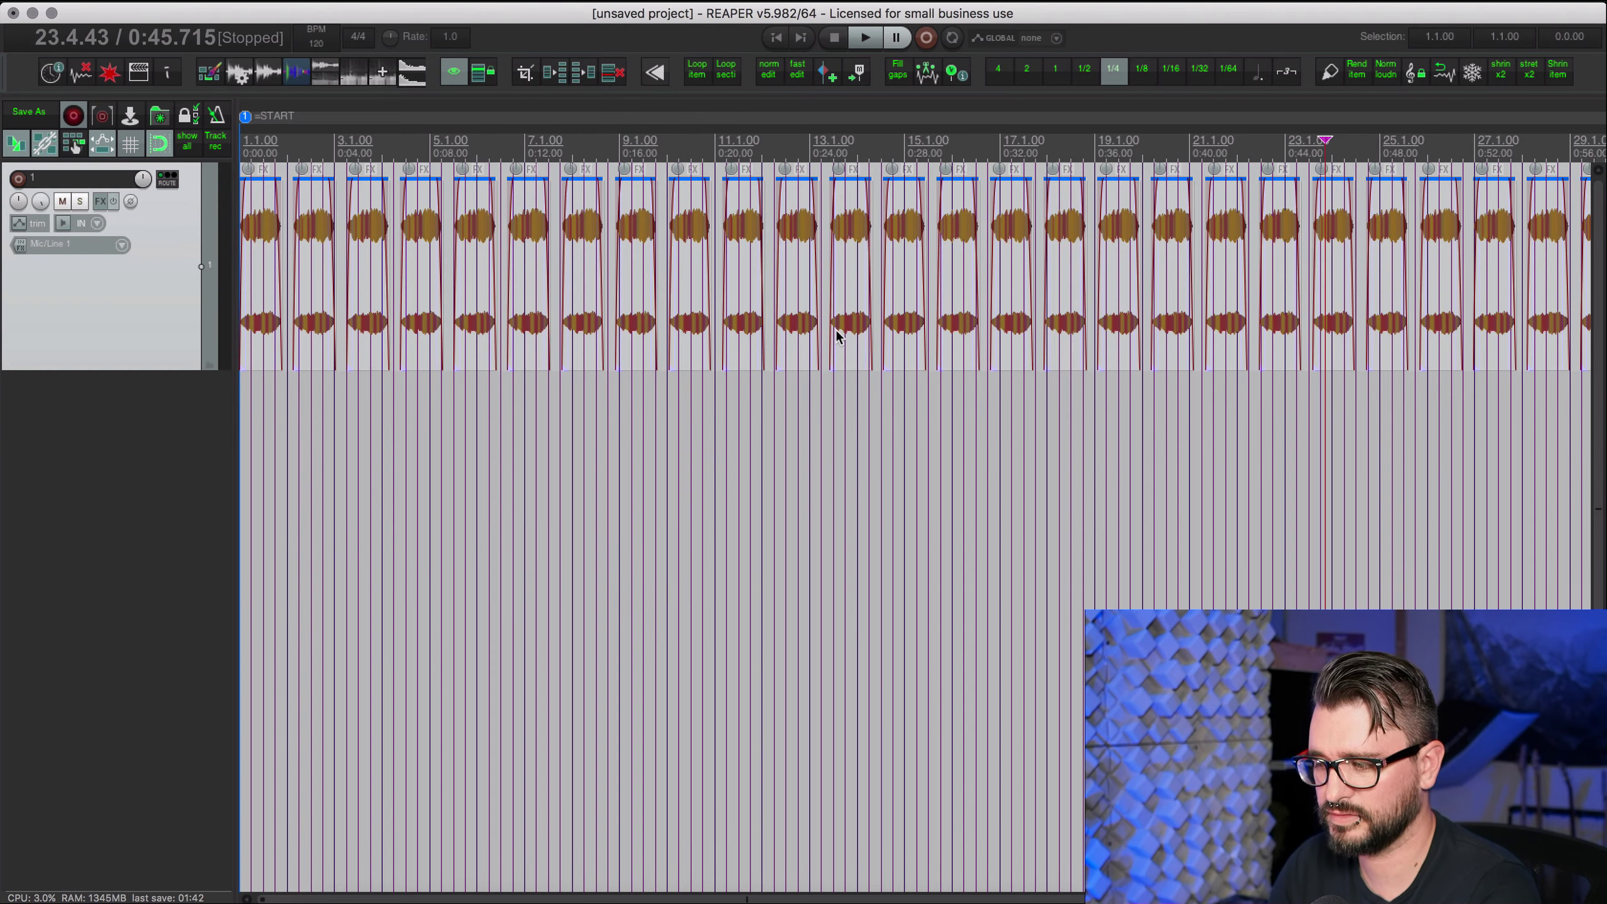
Delete the clips beyond the 40-second mark and return to the project start.
left_click(1232, 298)
scroll(1256, 352, "down", 2)
left_click(1196, 280, "shift")
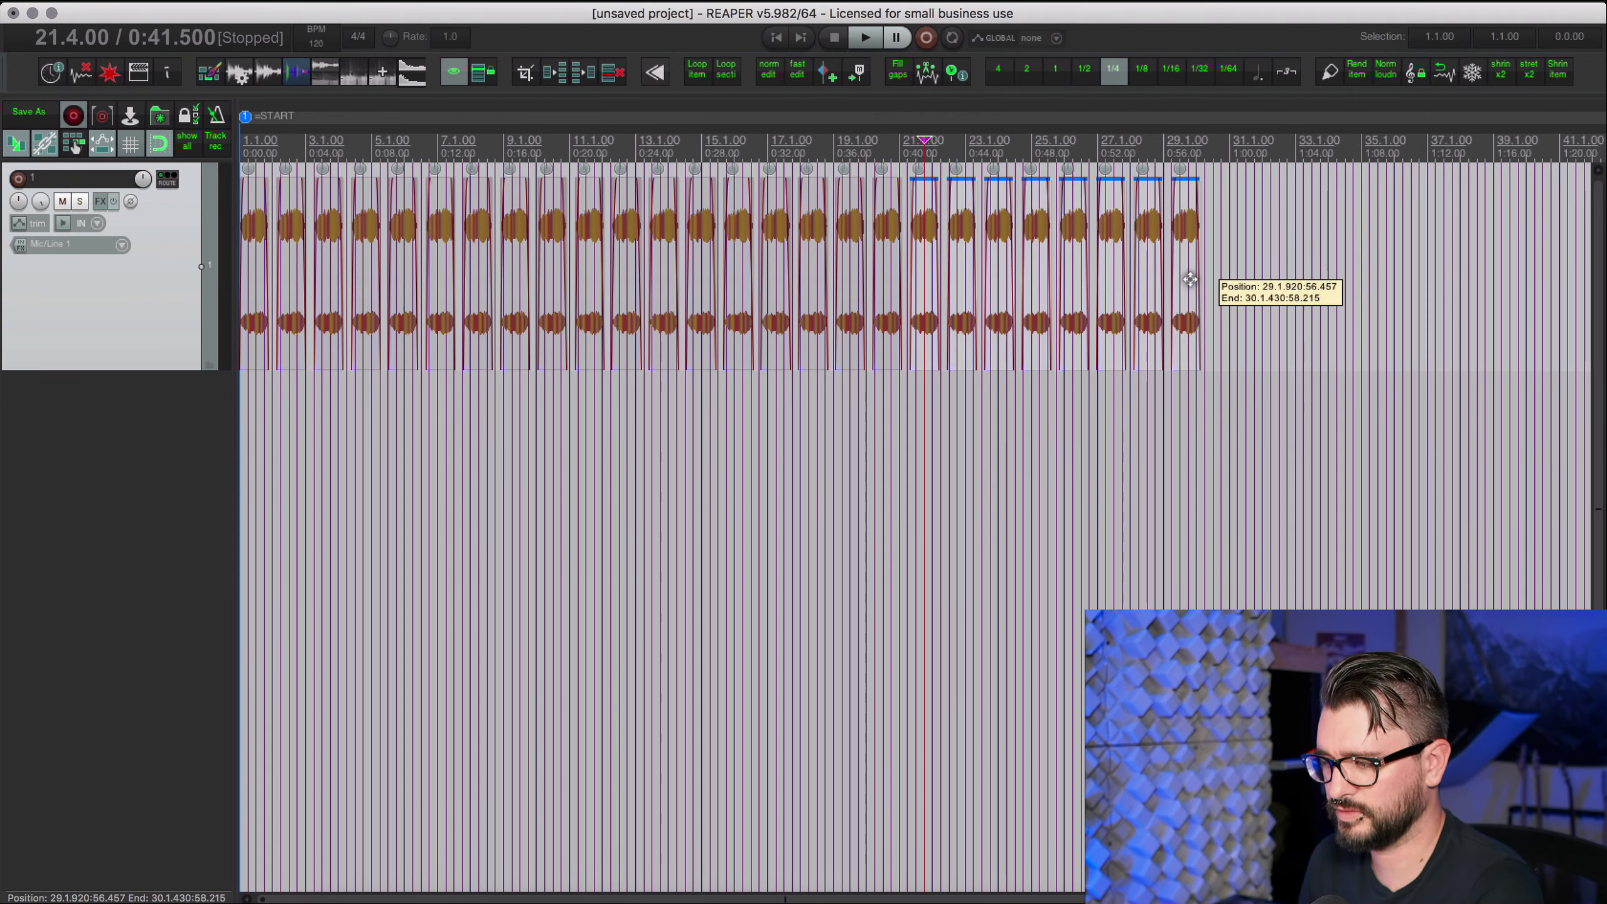
key("Delete")
key("Home")
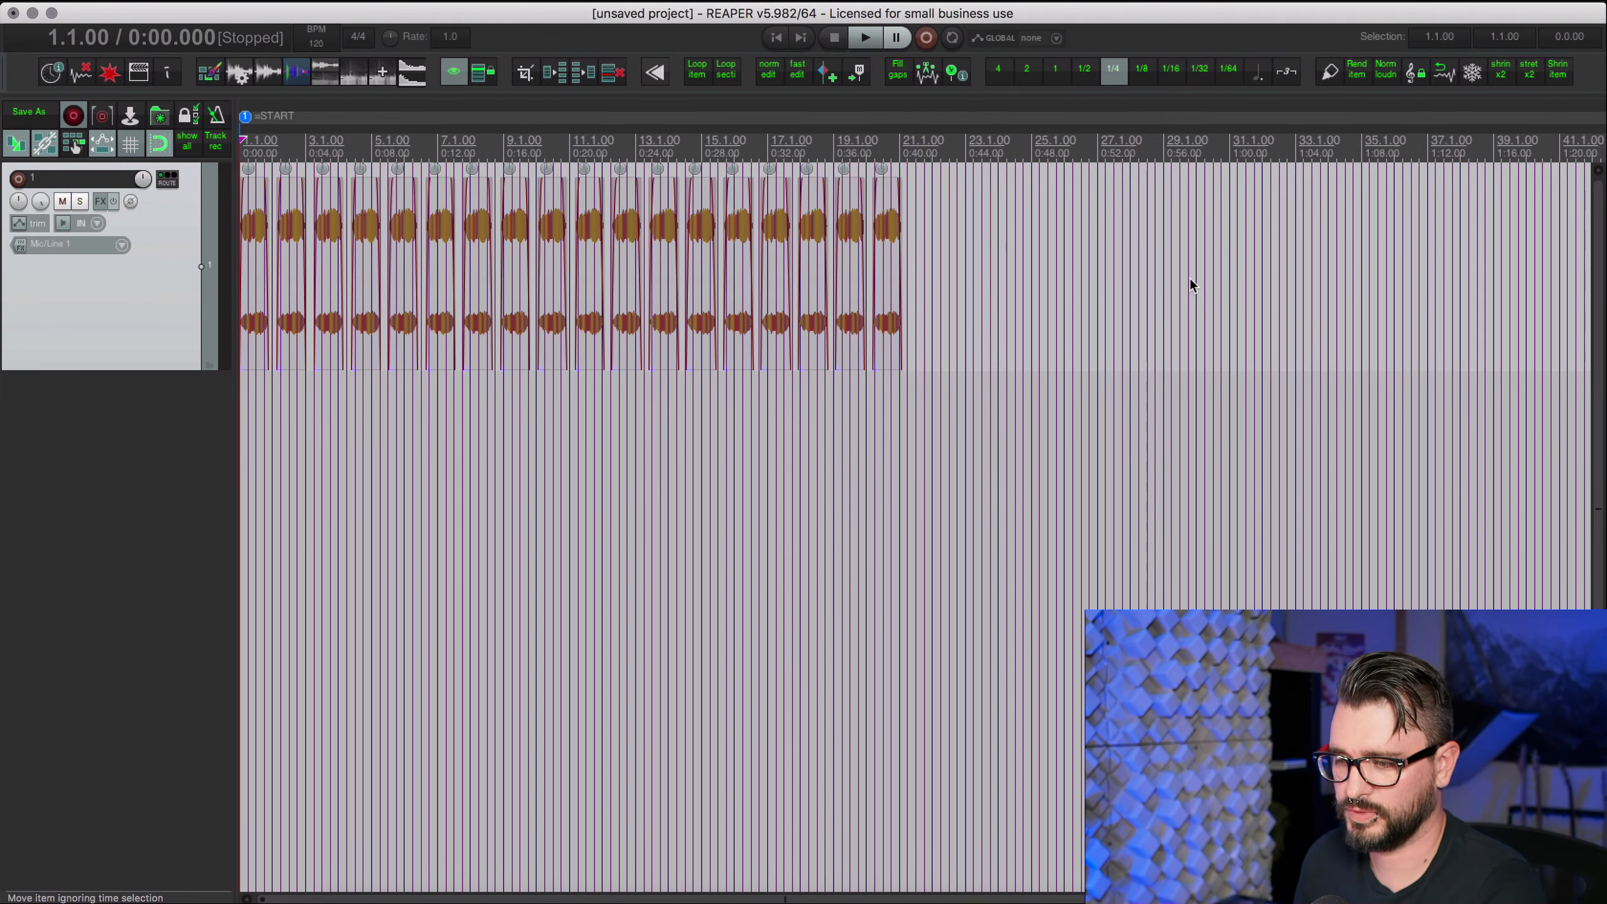
scroll(876, 414, "up", 1)
scroll(876, 415, "up", 1)
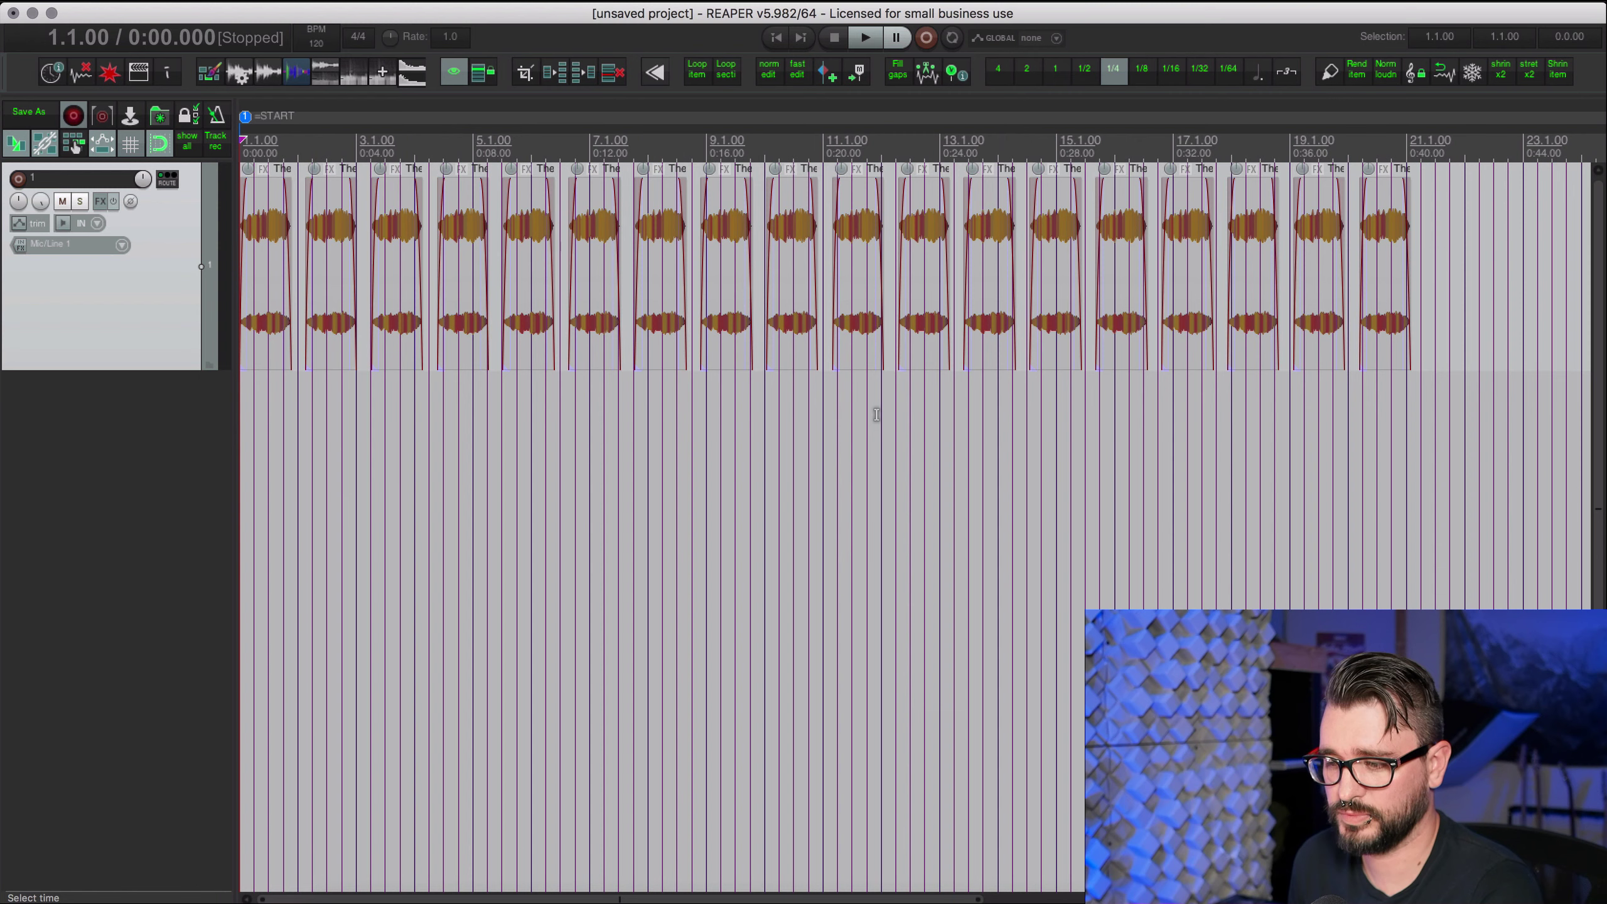
key("space")
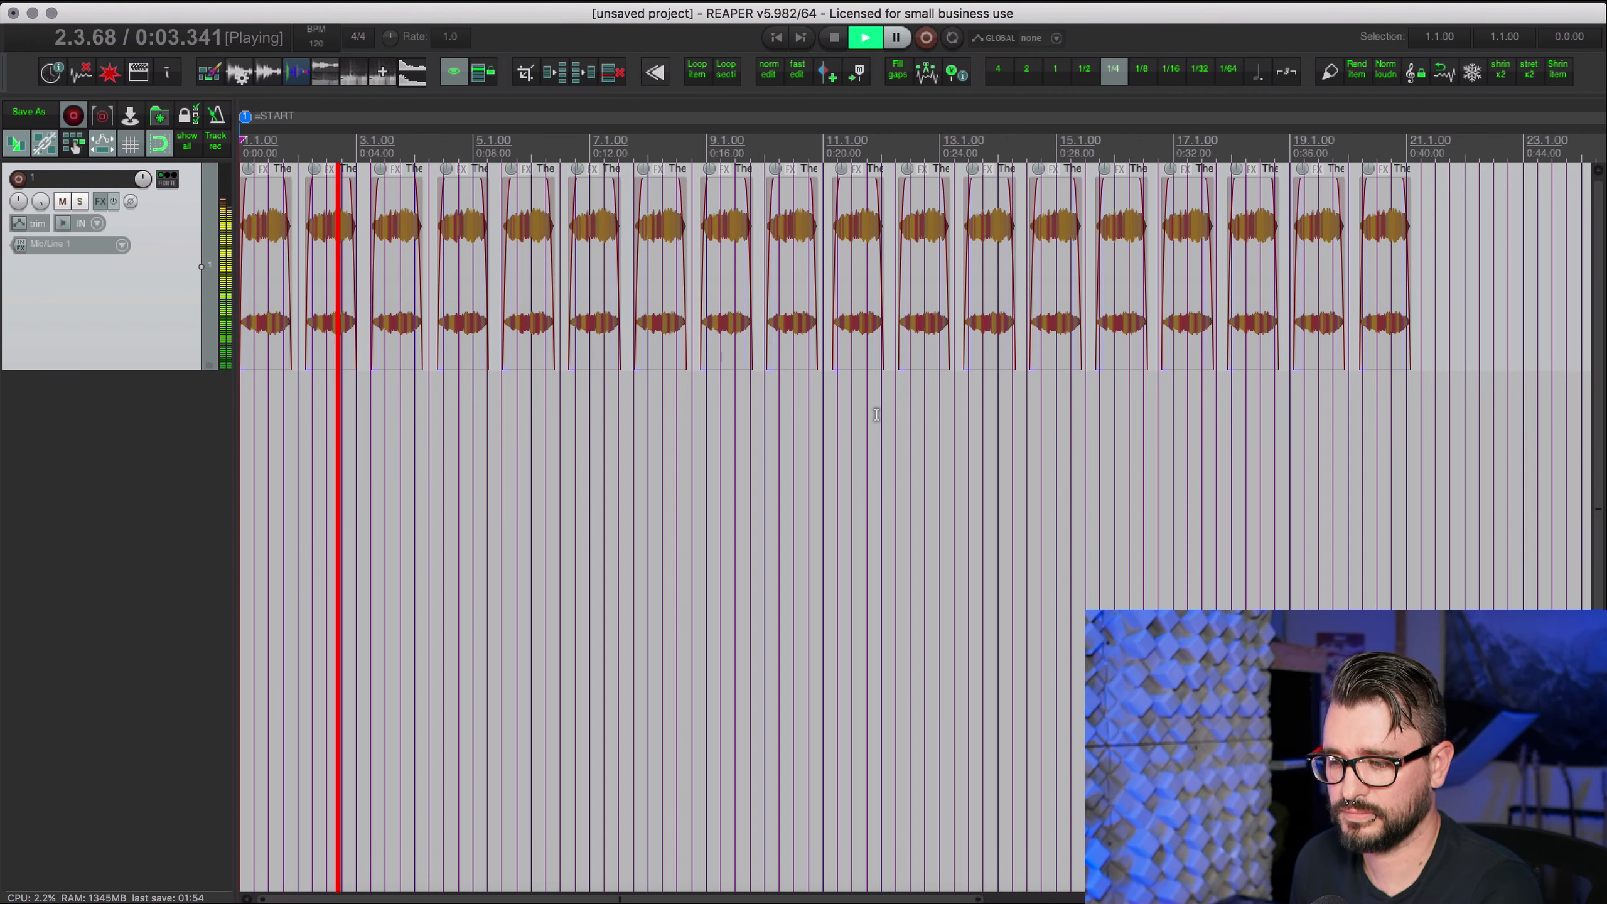
key("space")
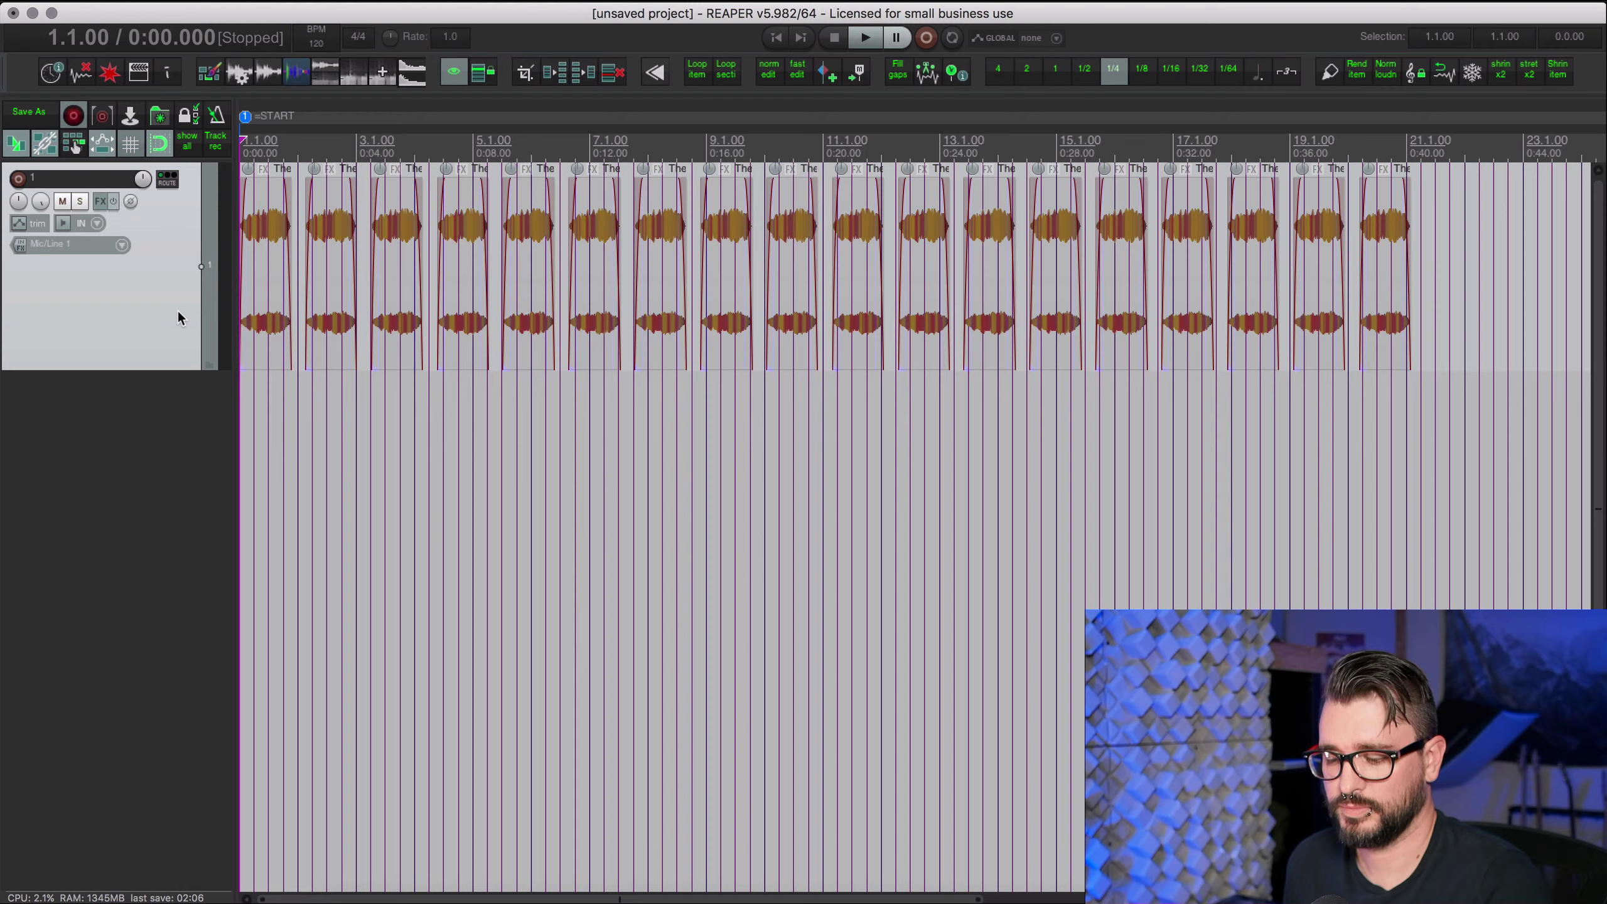
Set the render output to MPEG-4/MOV with MPEG-4 Audio format and AAC codec.
left_click(130, 2)
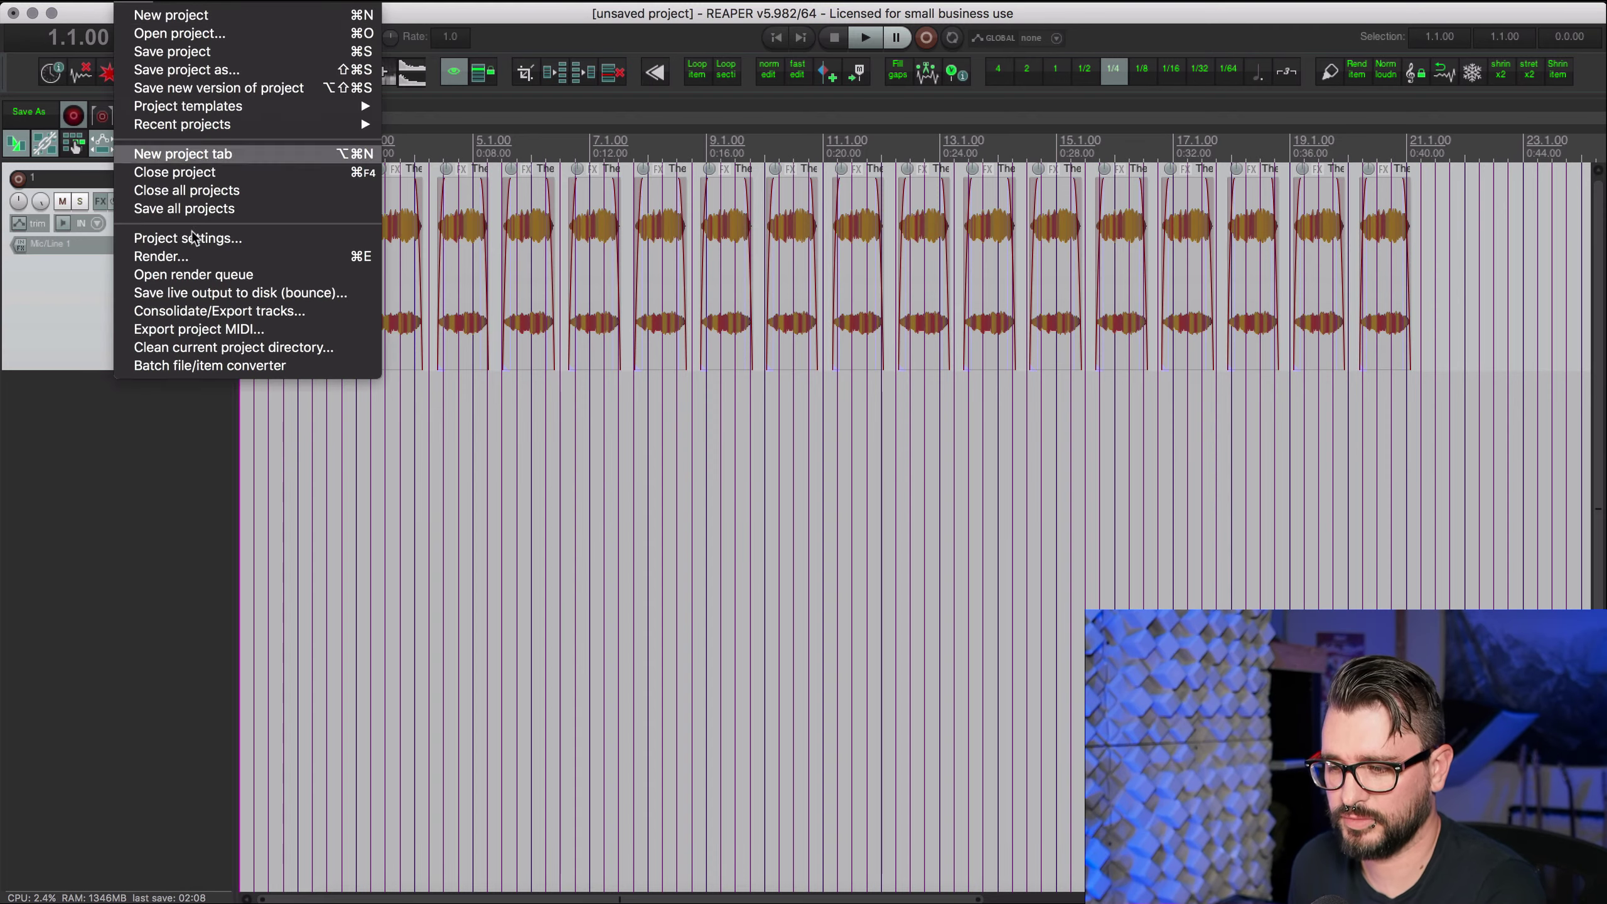
left_click(272, 261)
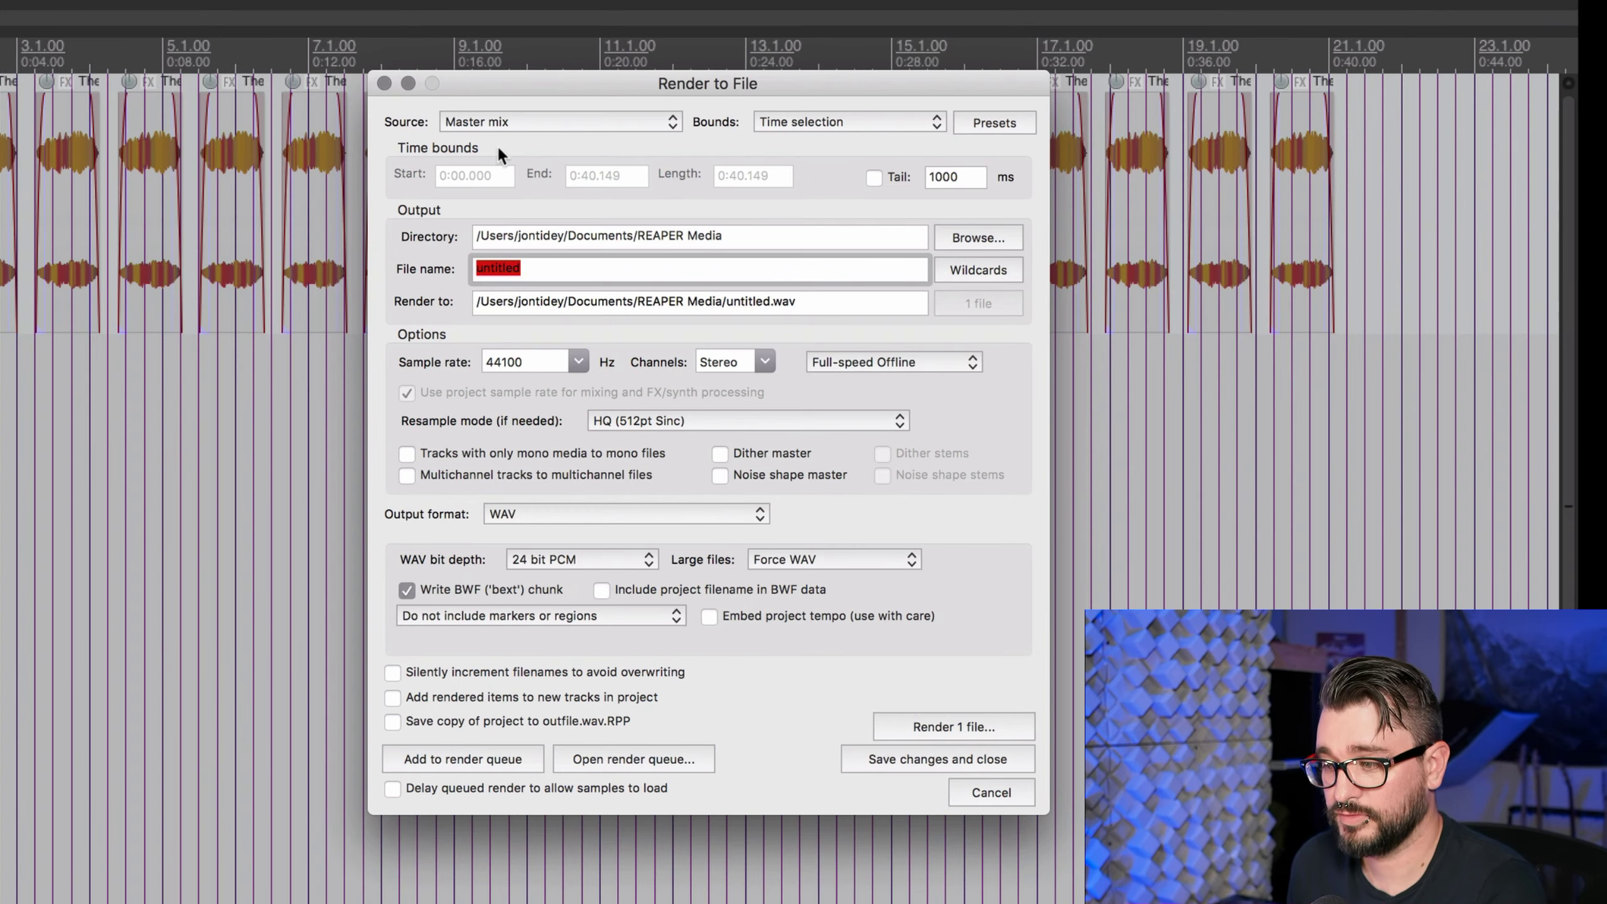
left_click_drag(531, 85, 414, 86)
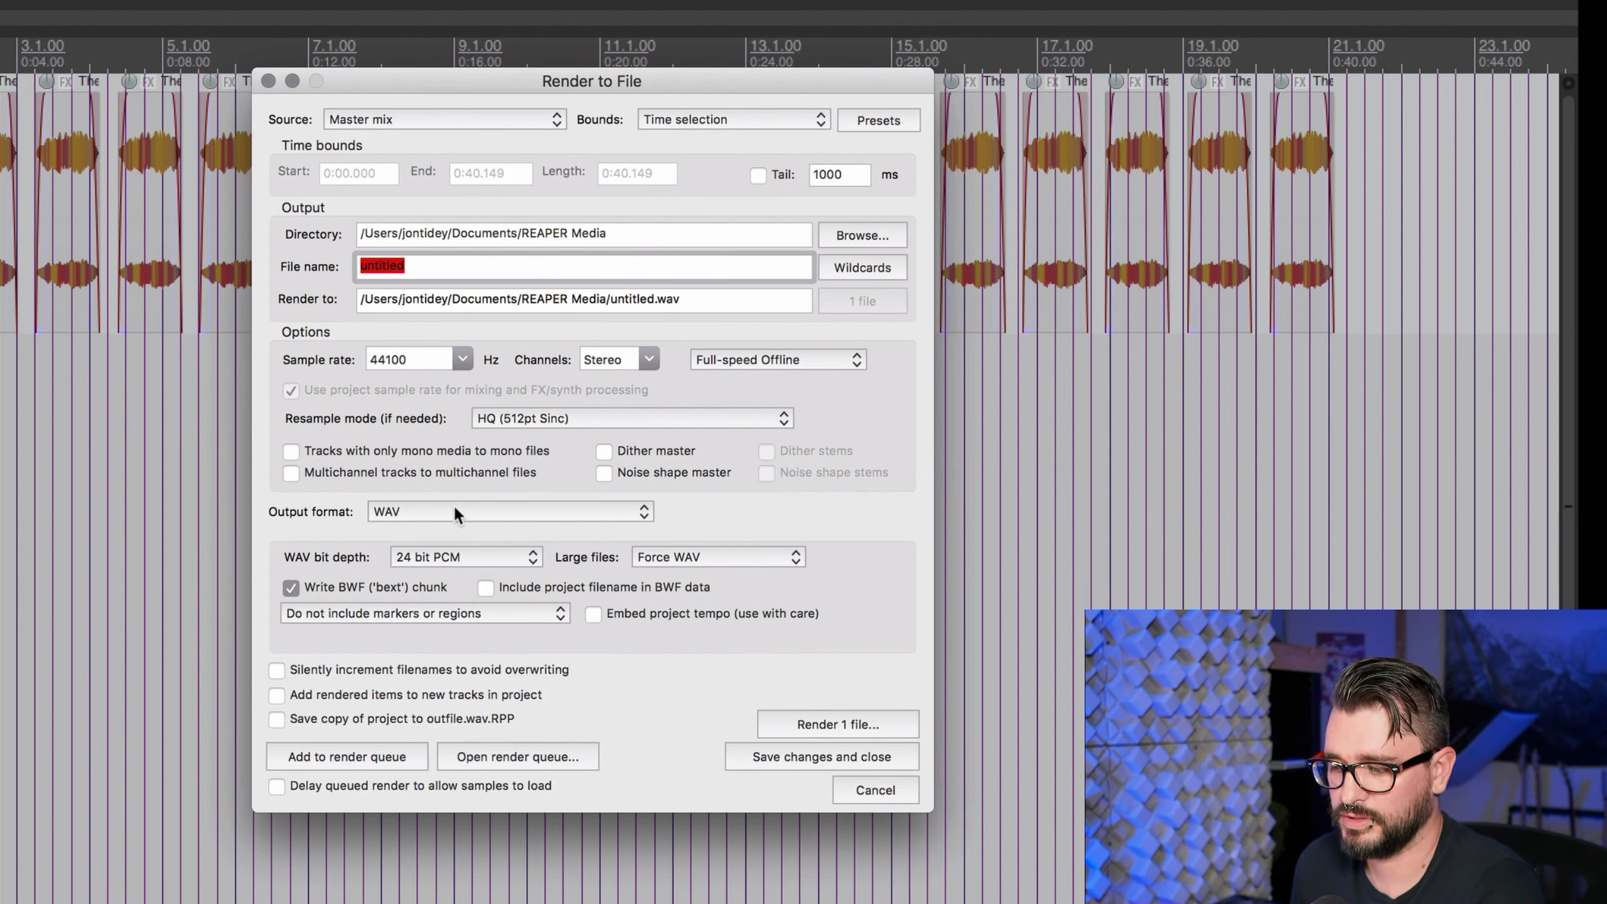
left_click(400, 511)
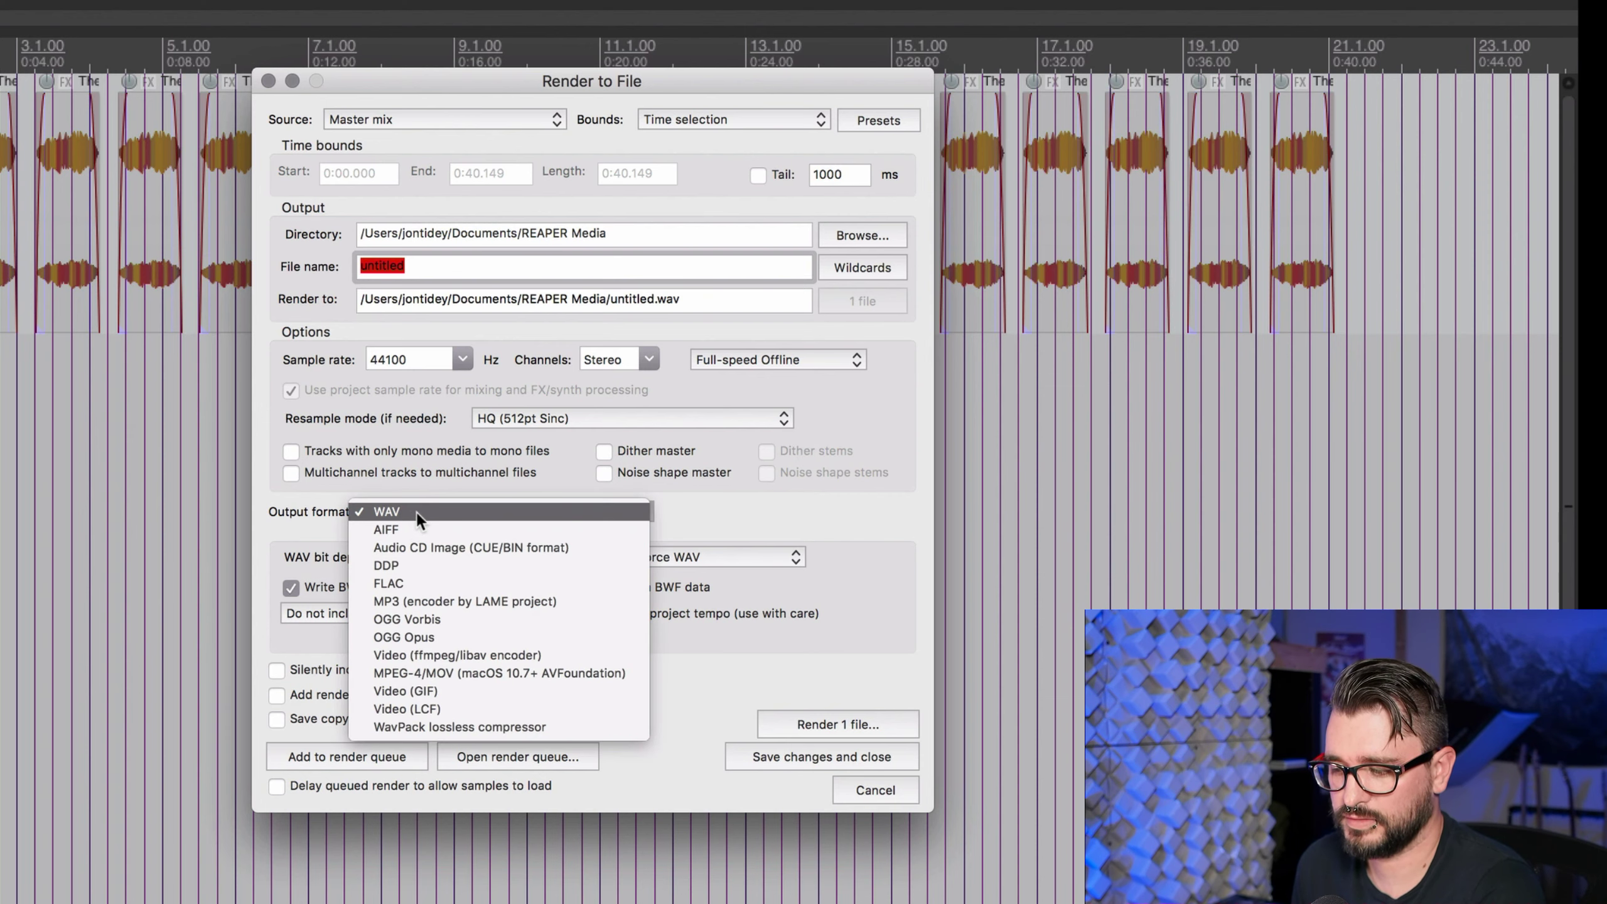
left_click(430, 674)
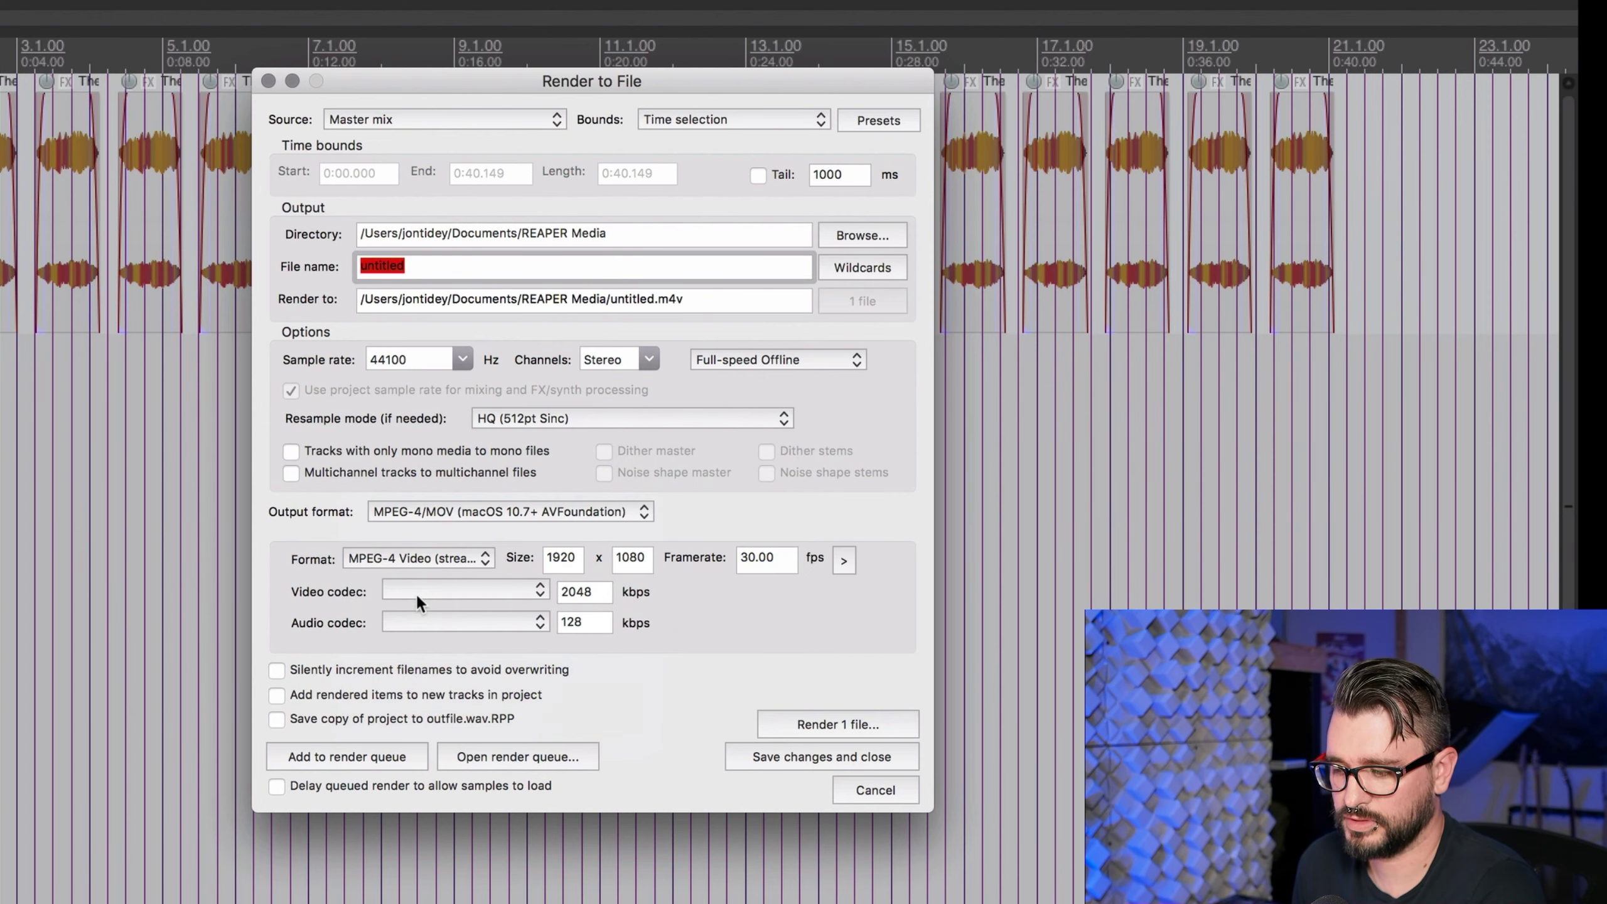
left_click(411, 557)
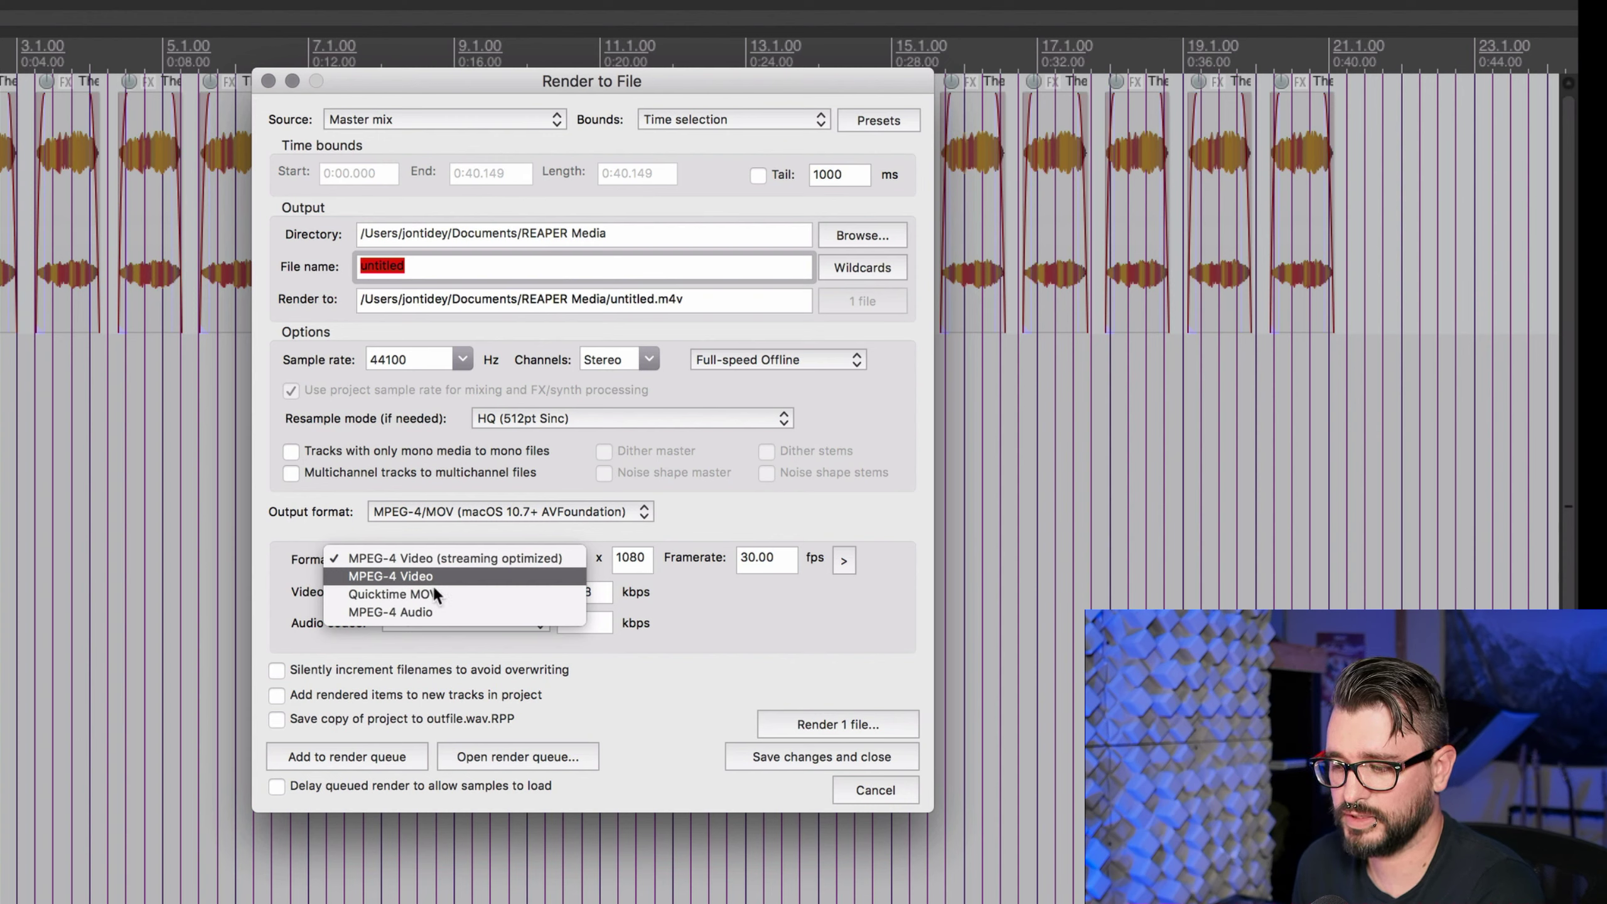
left_click(448, 612)
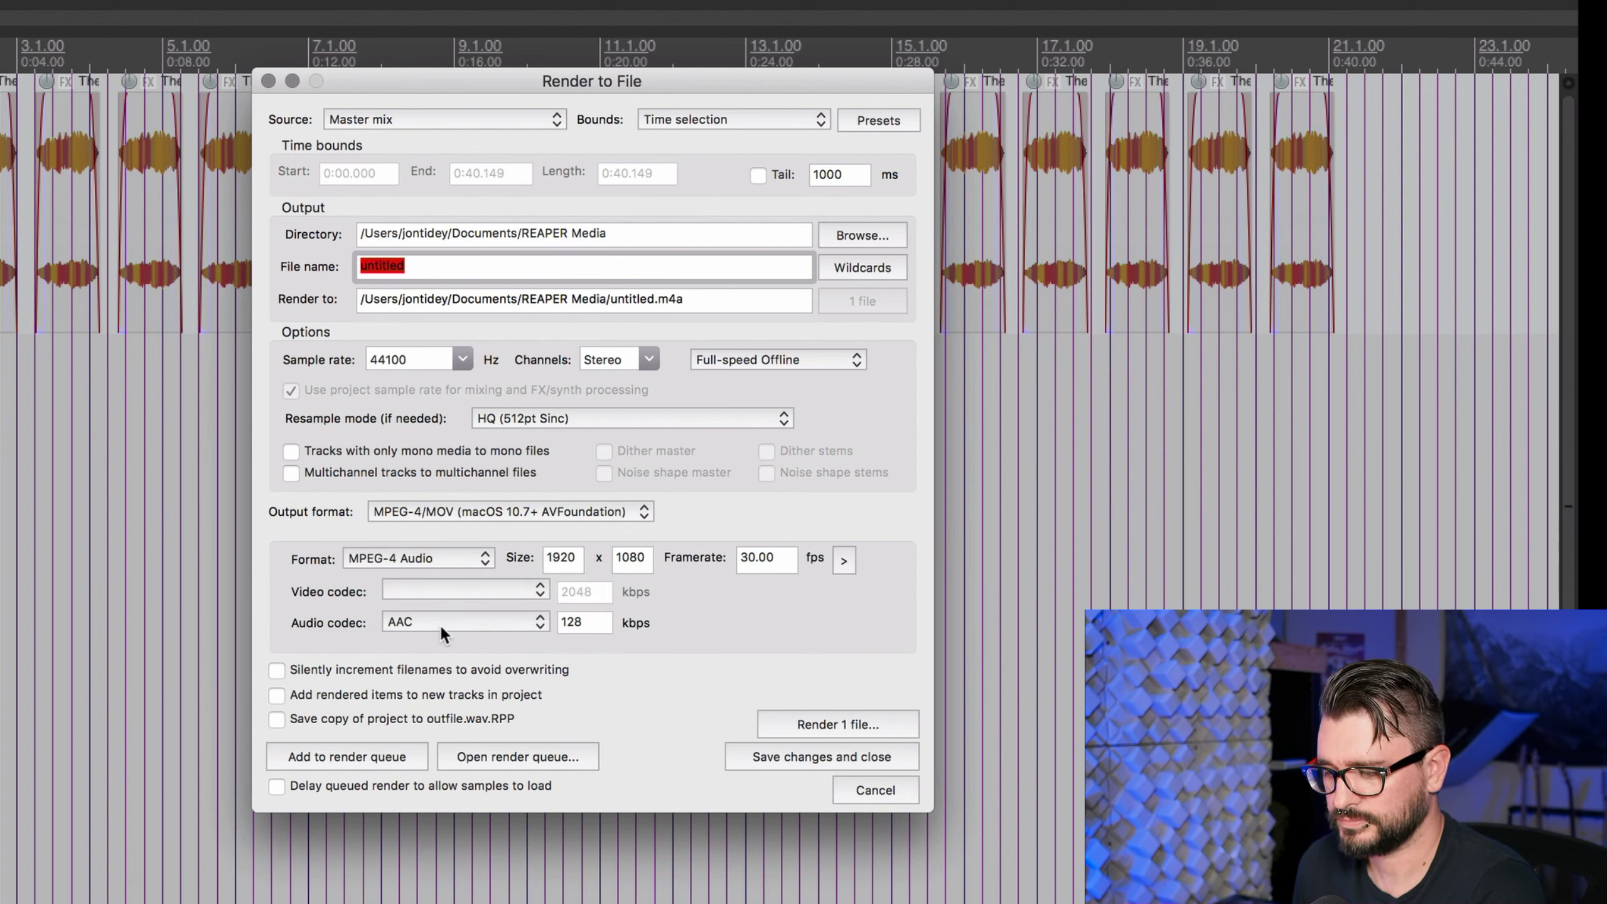
left_click(397, 625)
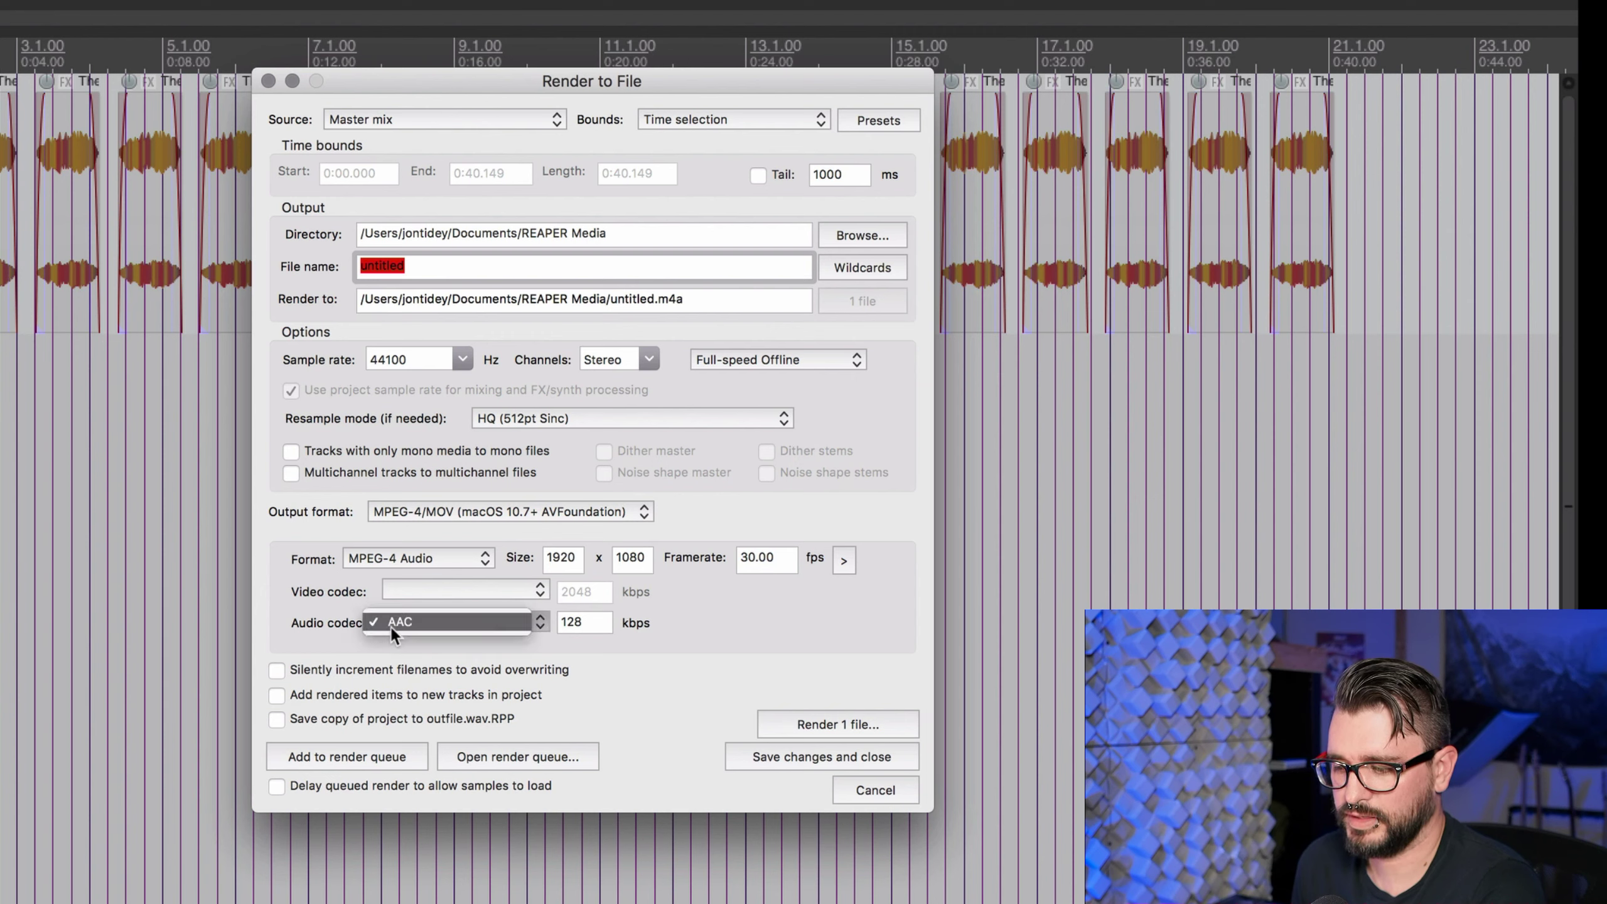
left_click(644, 638)
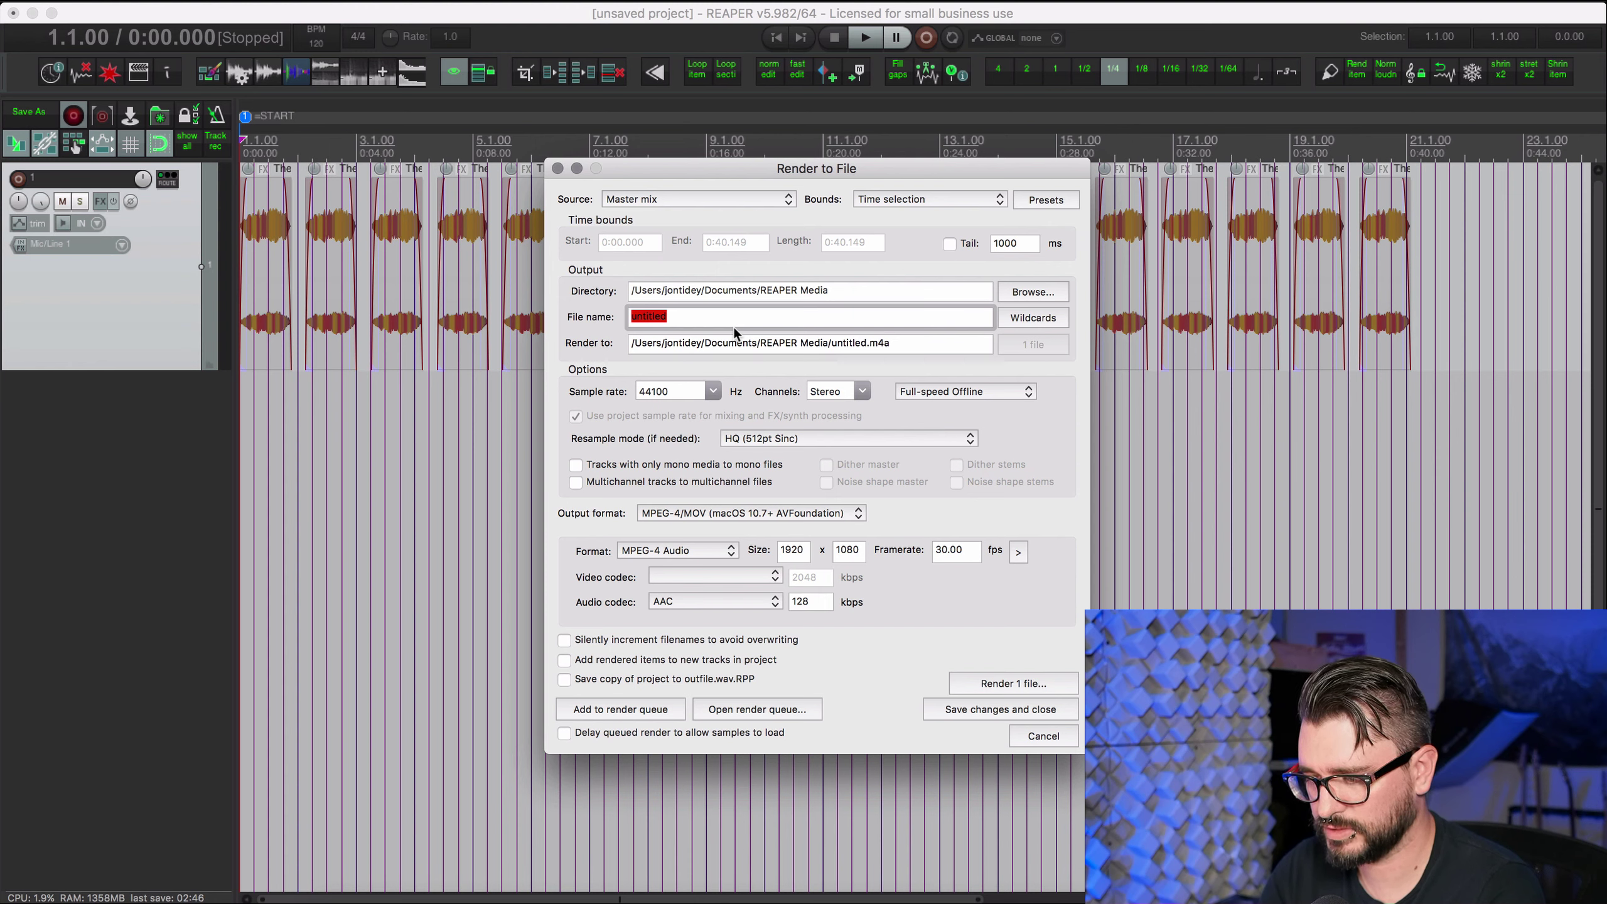
Name the render goat scream1 and set the bounds to Entire project.
type("goat scream")
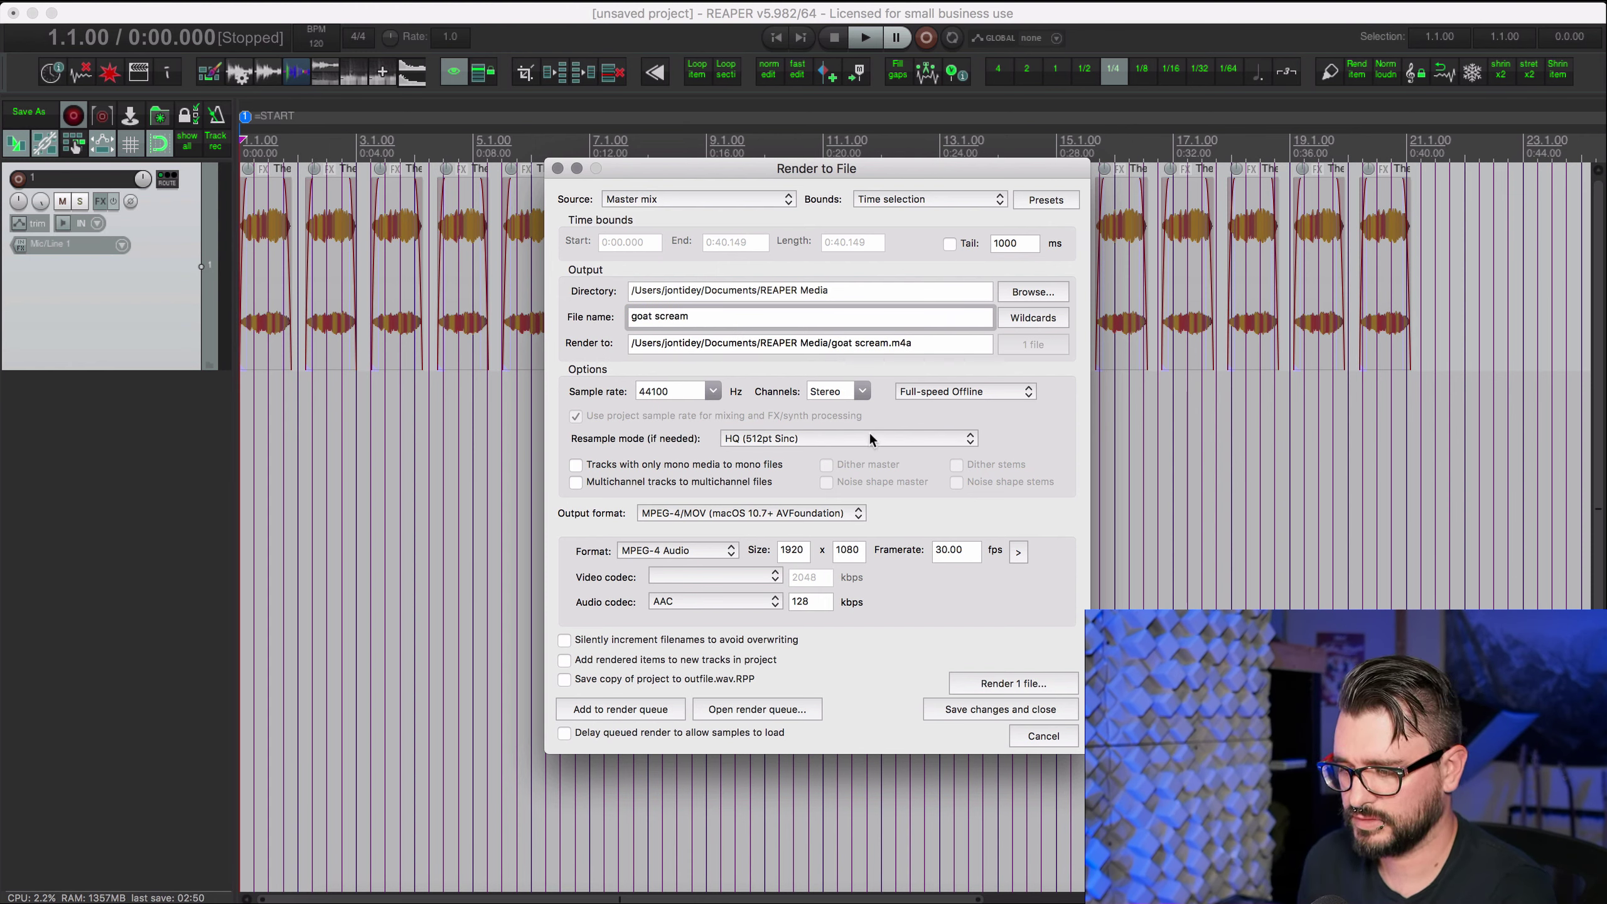
type("1")
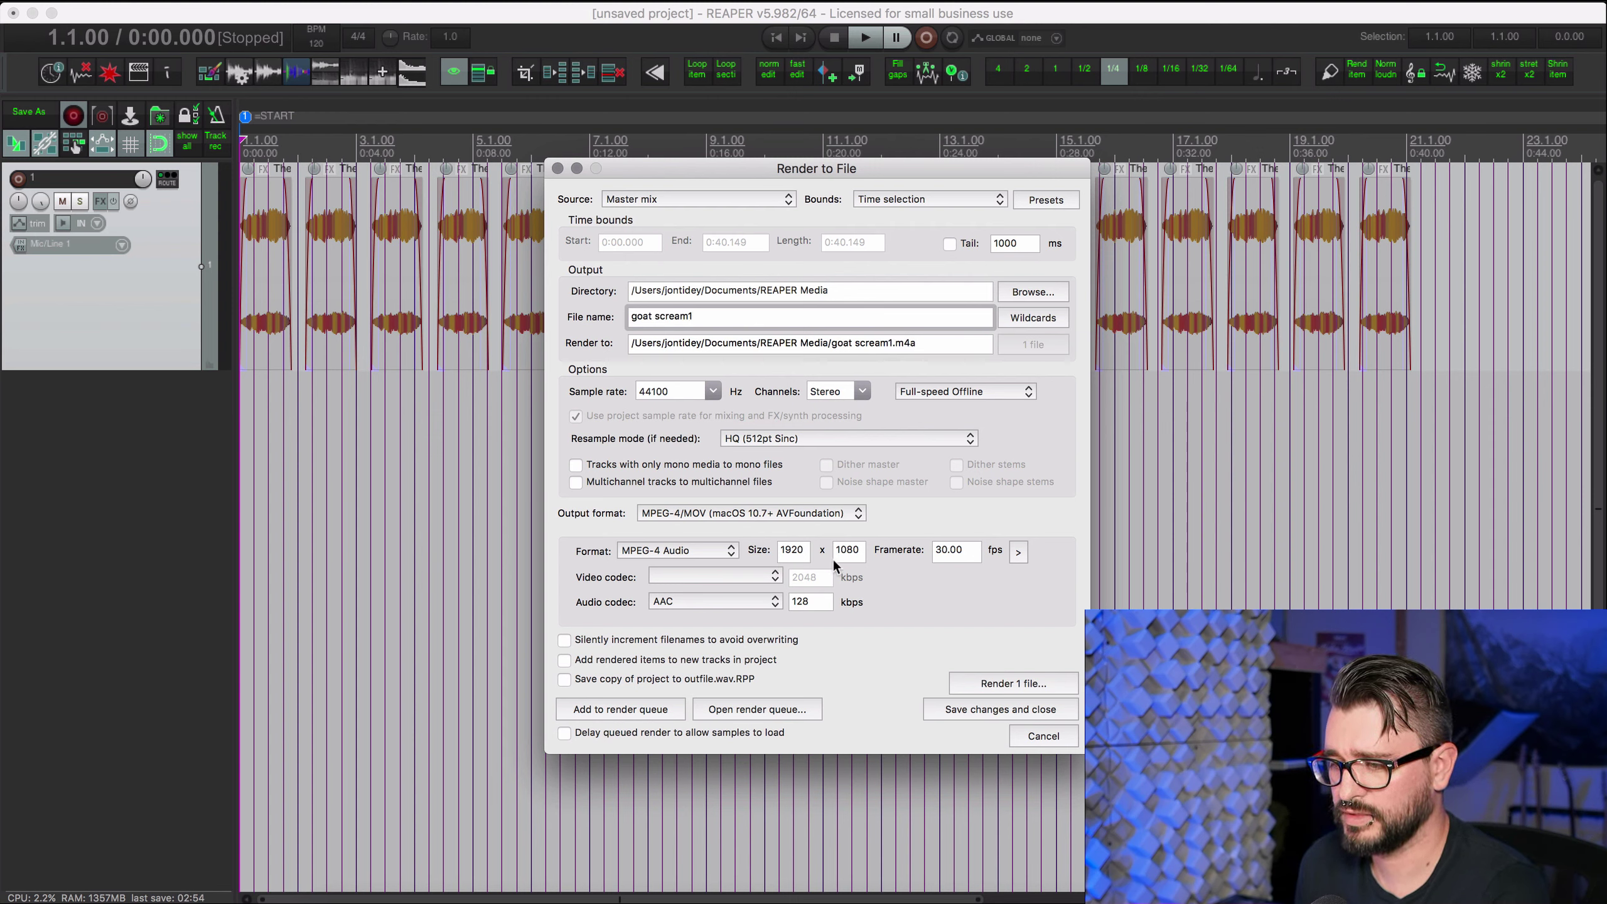
left_click(905, 198)
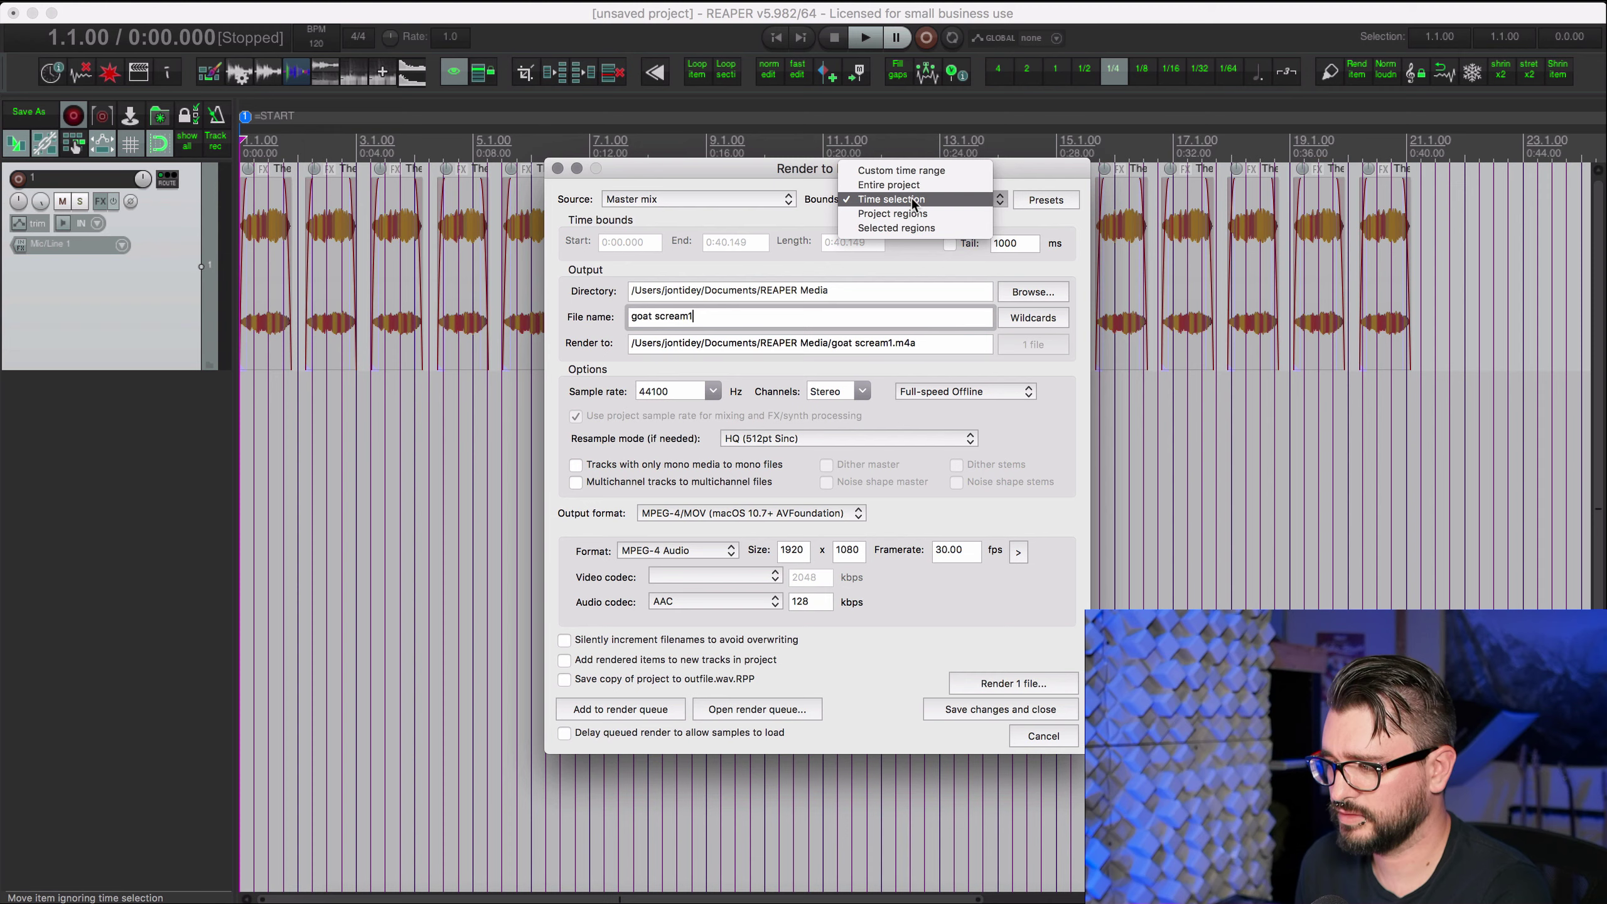
left_click(915, 184)
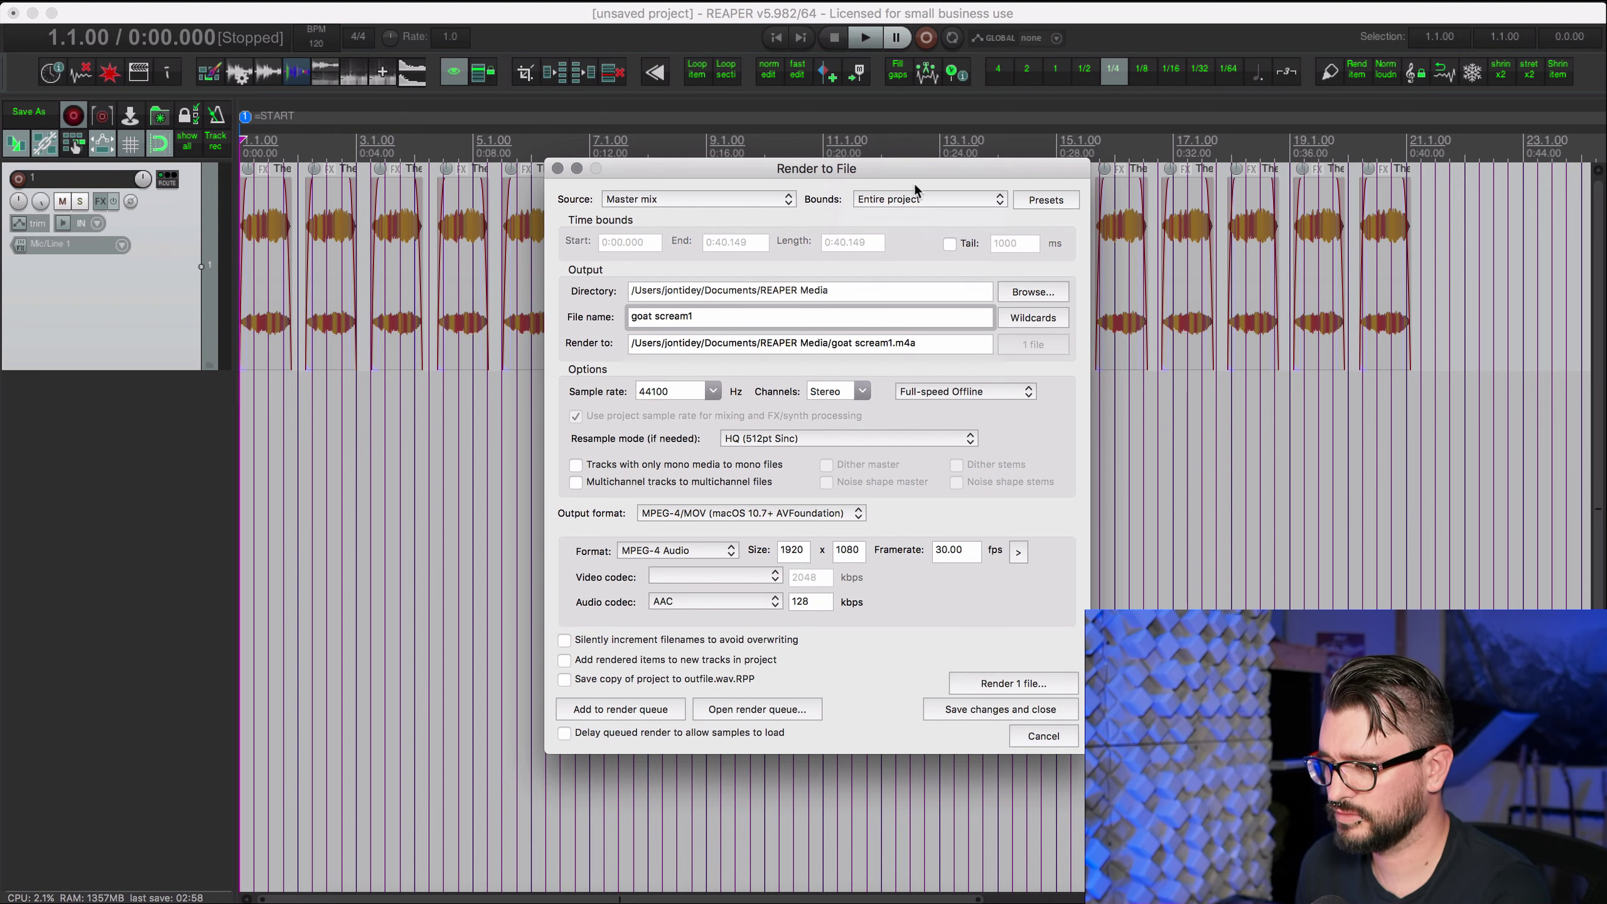
Delete the last clip near bar 20 and render goat scream1.m4a.
left_click(1412, 176)
scroll(1413, 177, "up", 5)
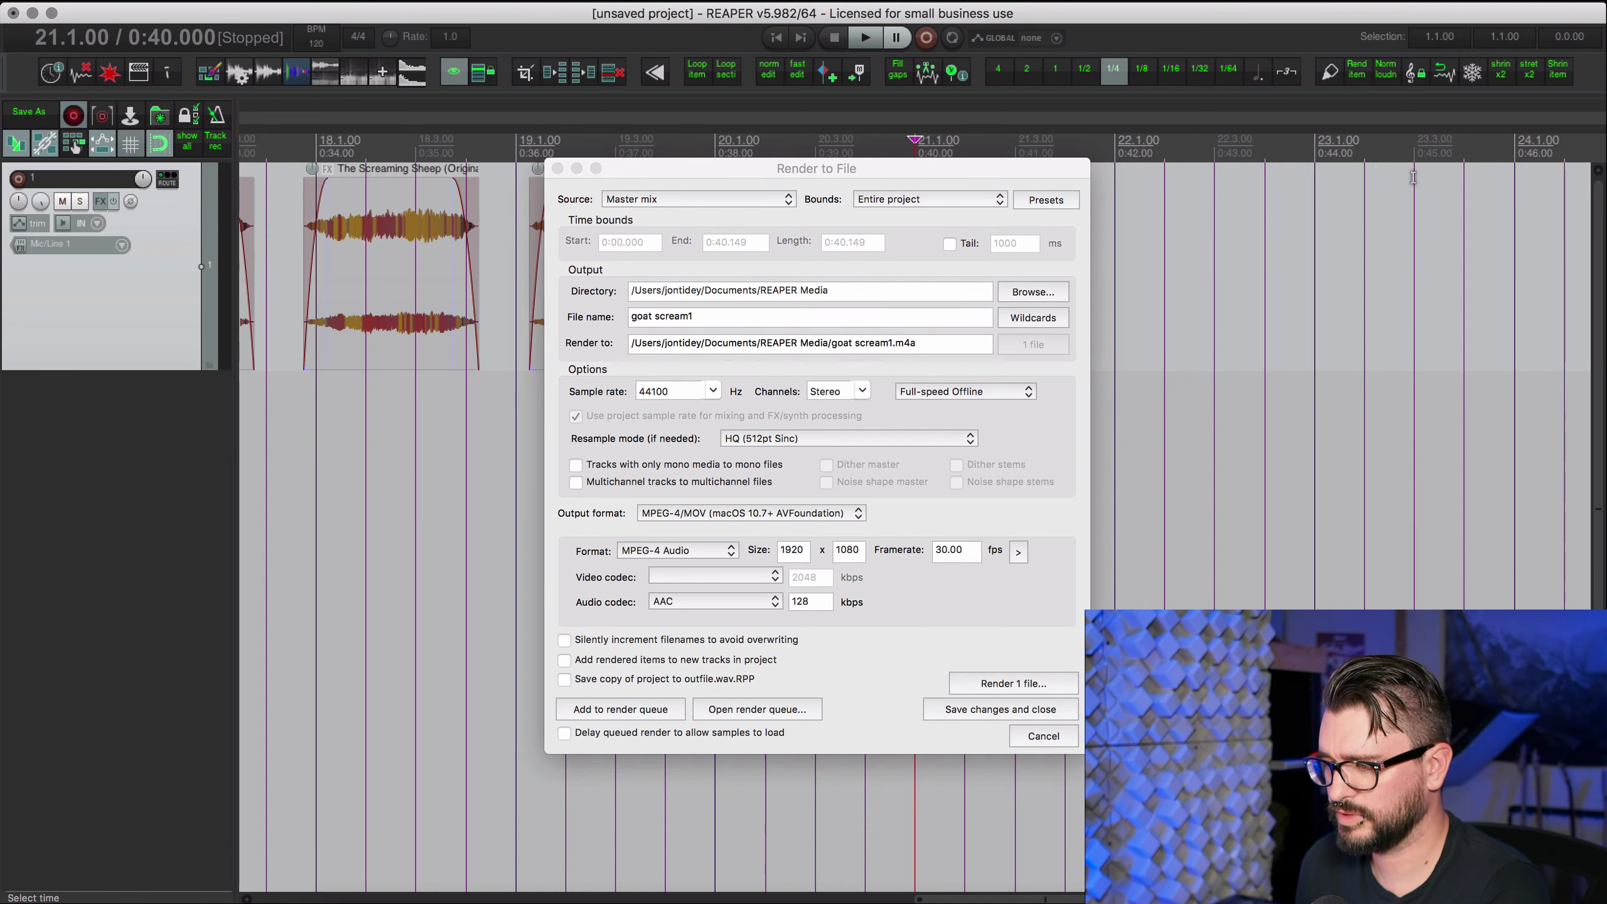
left_click_drag(894, 171, 895, 543)
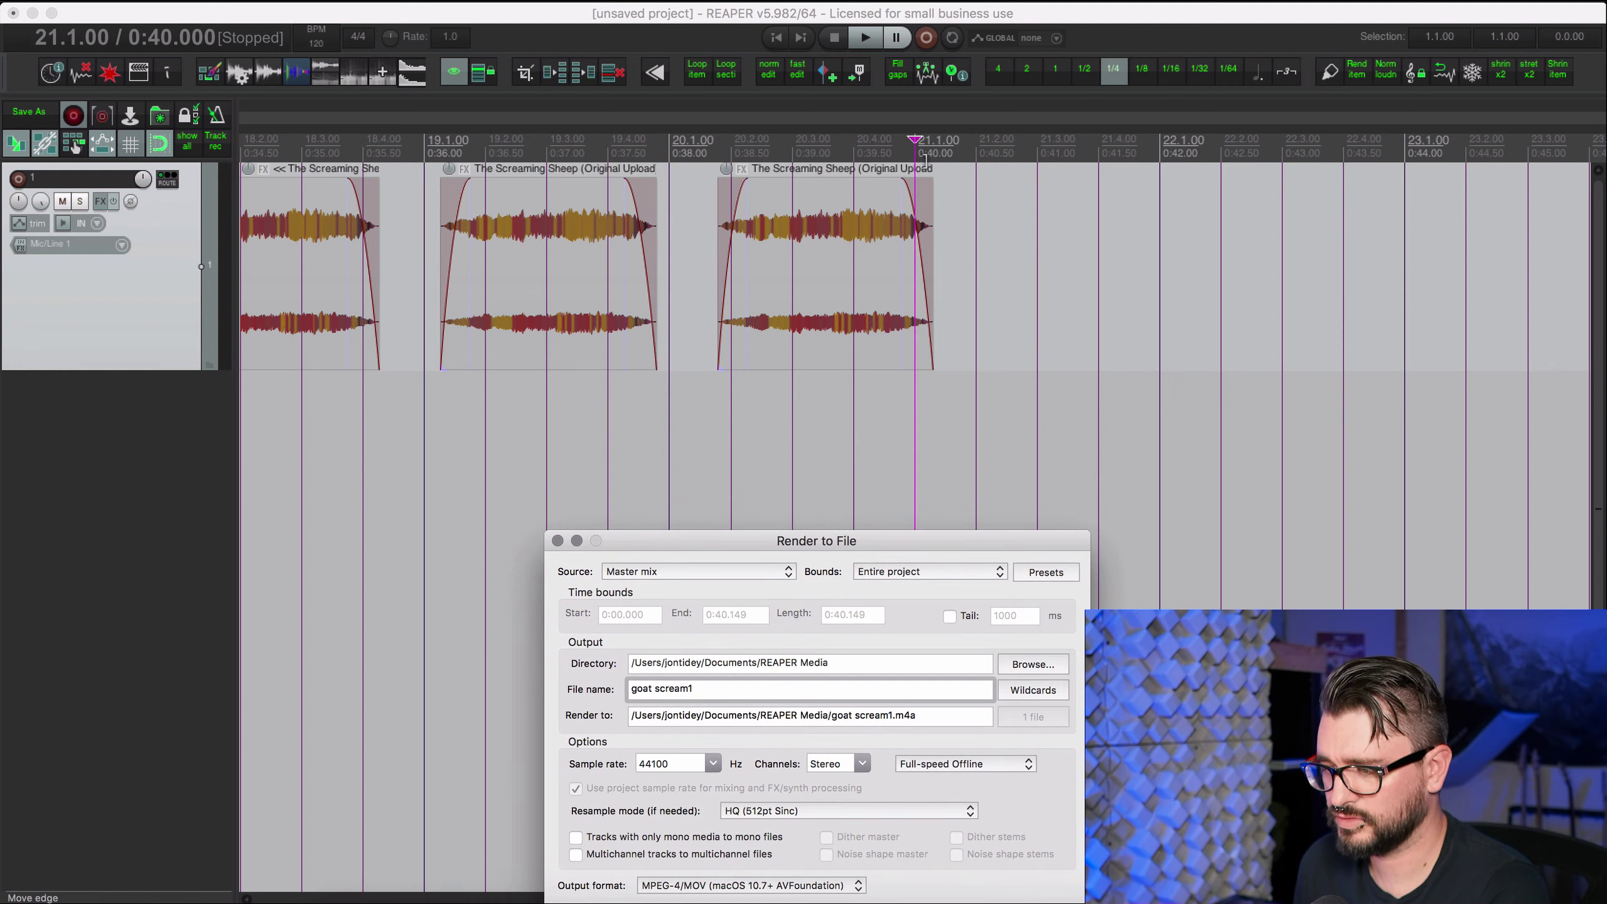
left_click(848, 287)
key("Delete")
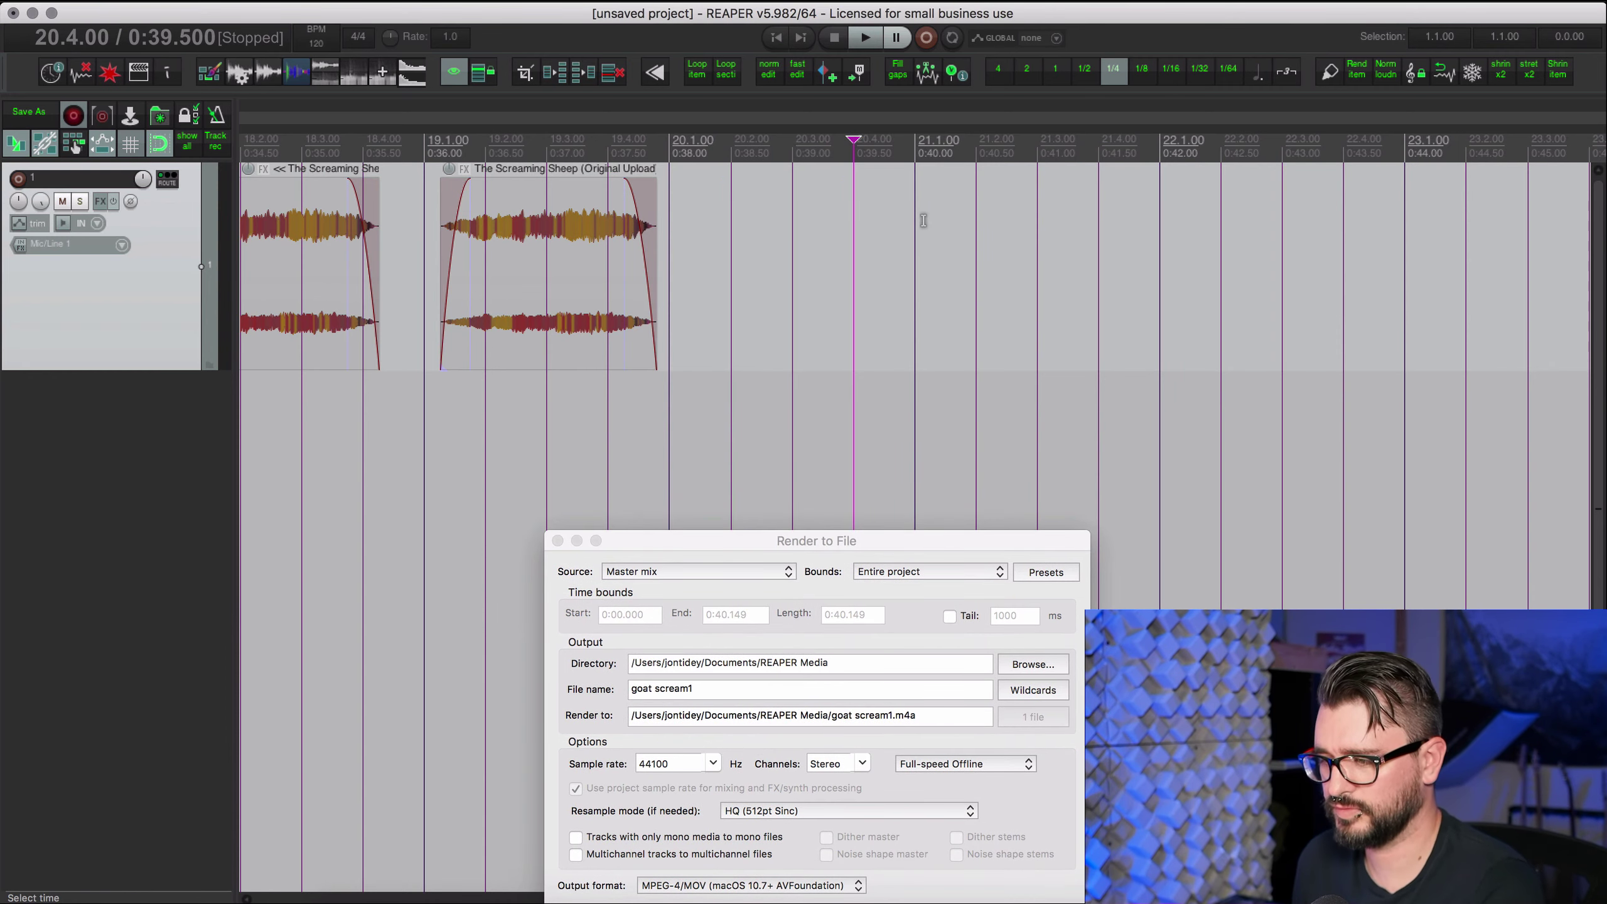
key("Home")
scroll(879, 258, "down", 6)
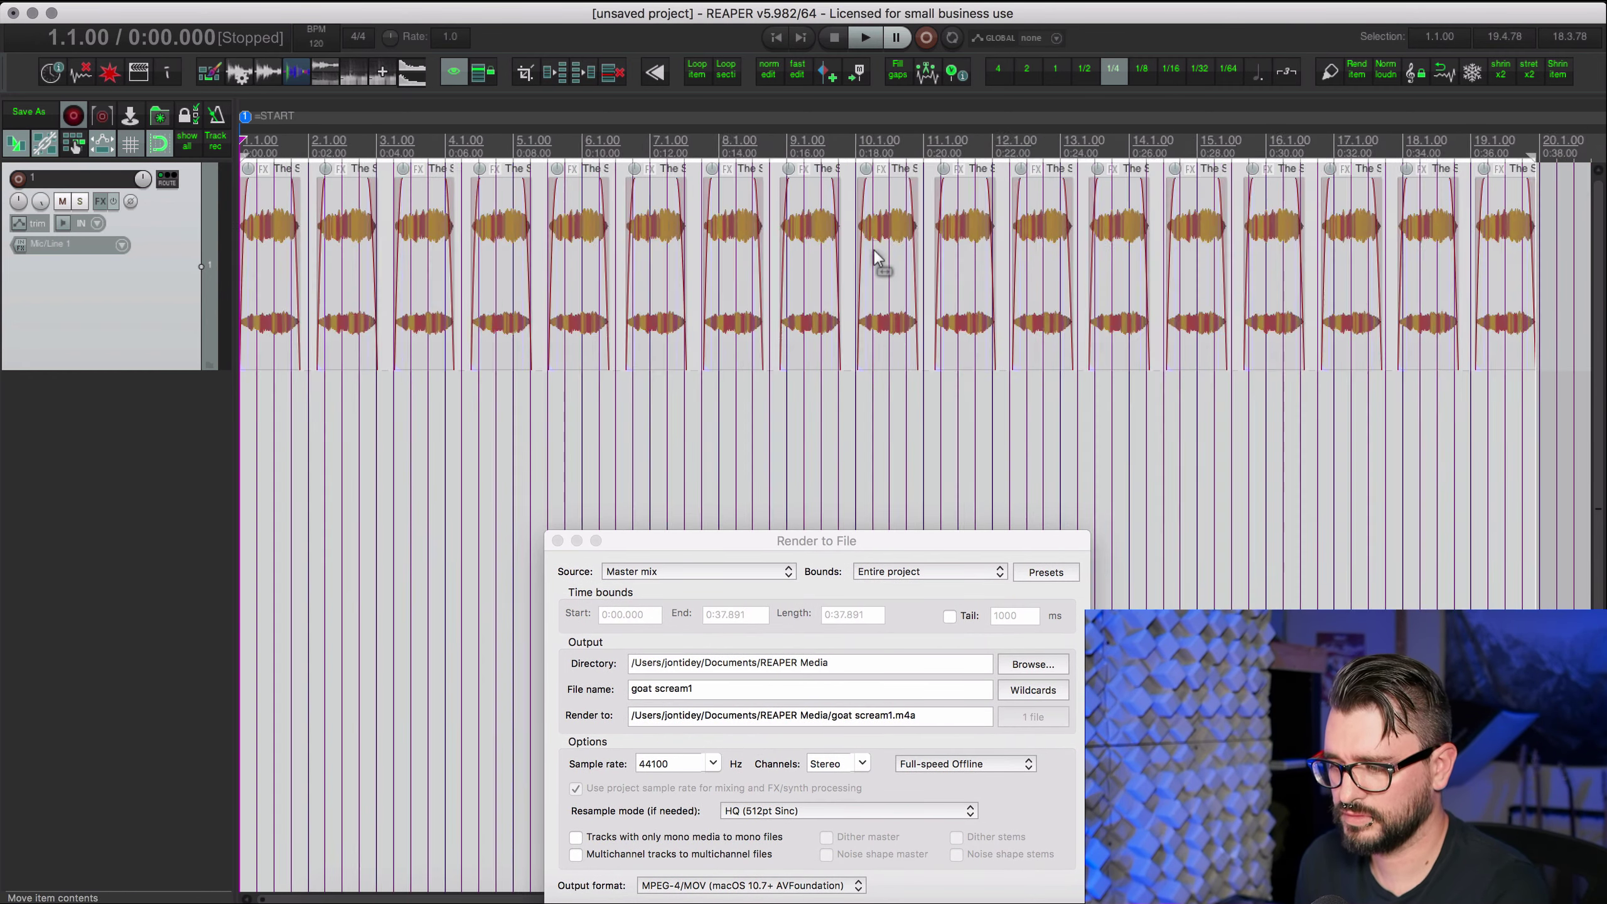
left_click_drag(841, 540, 827, 210)
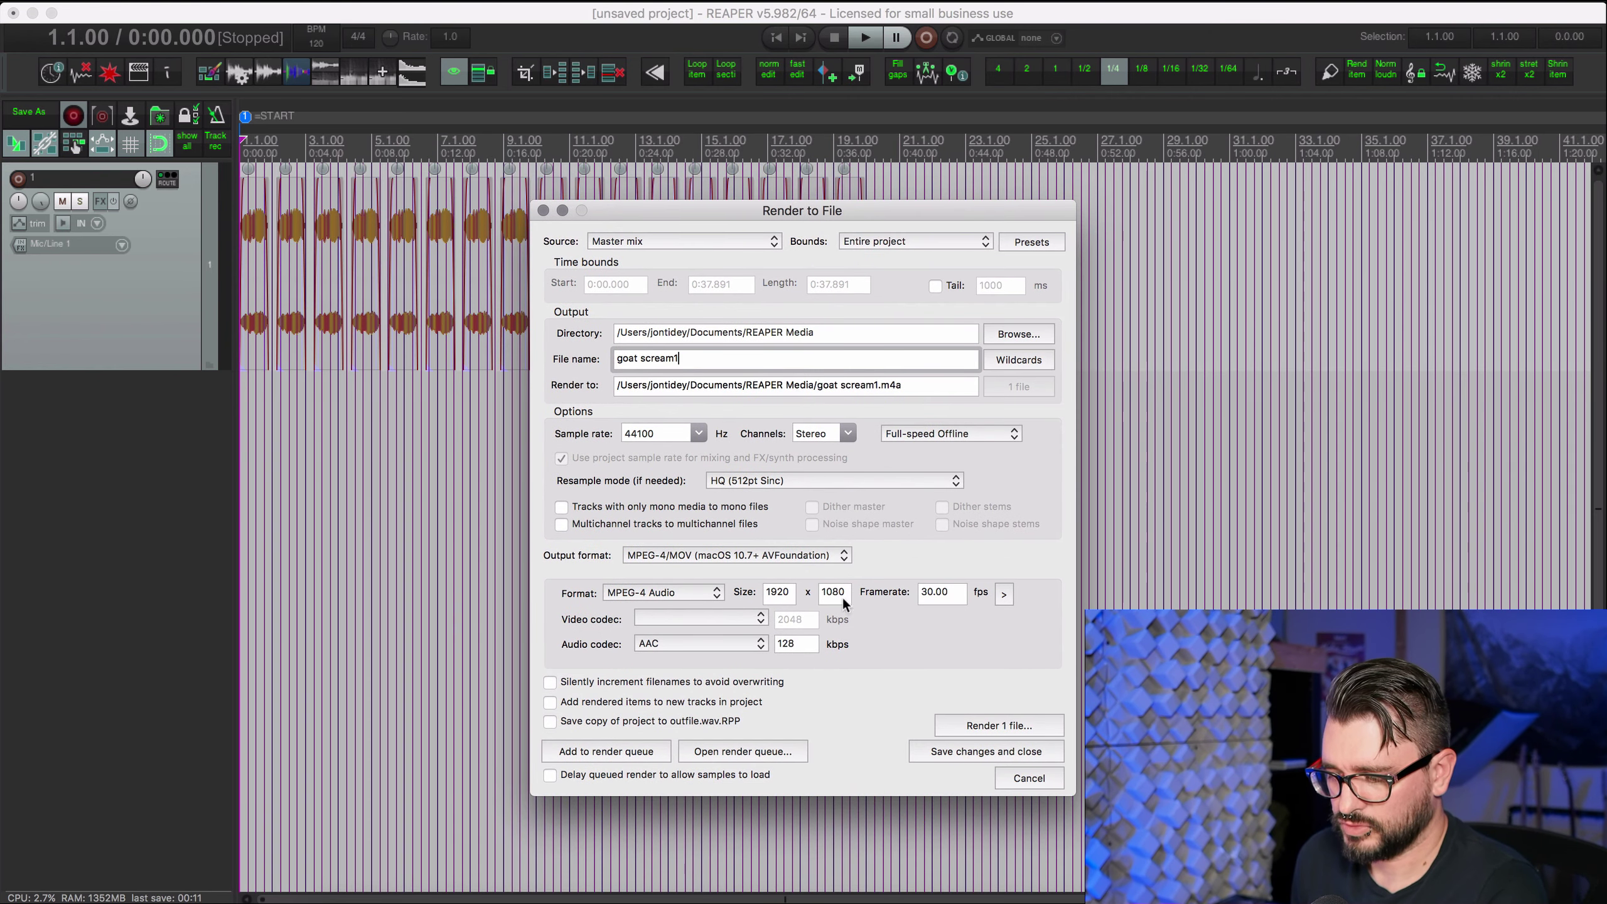
left_click(992, 725)
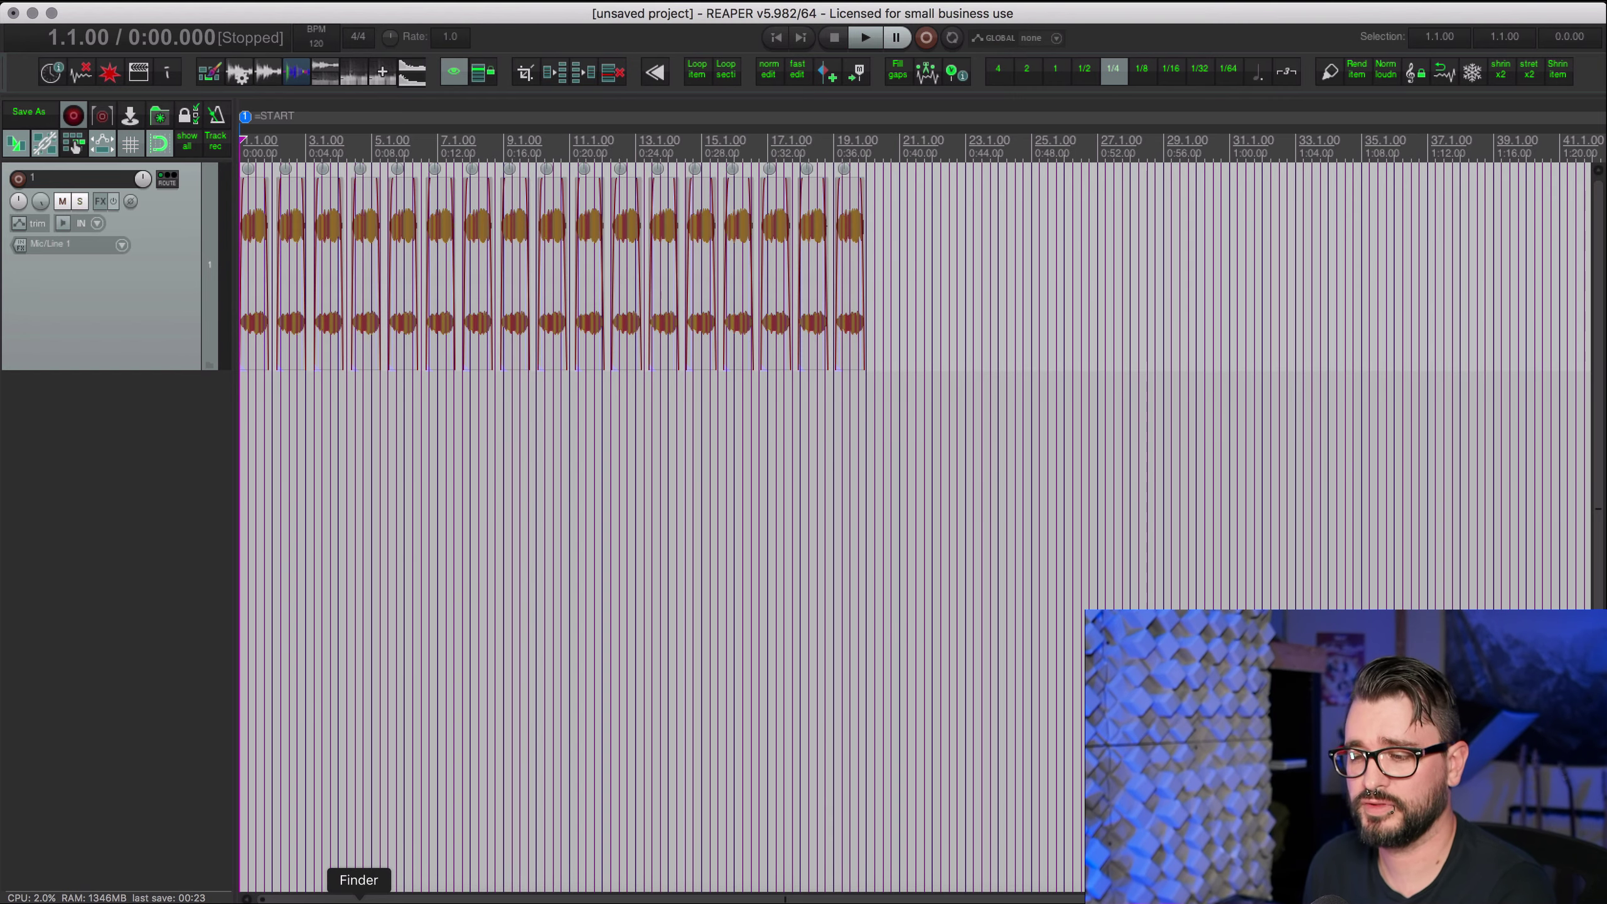
Render the project again with WAV output format and 16 bit PCM bit depth.
left_click(147, 127)
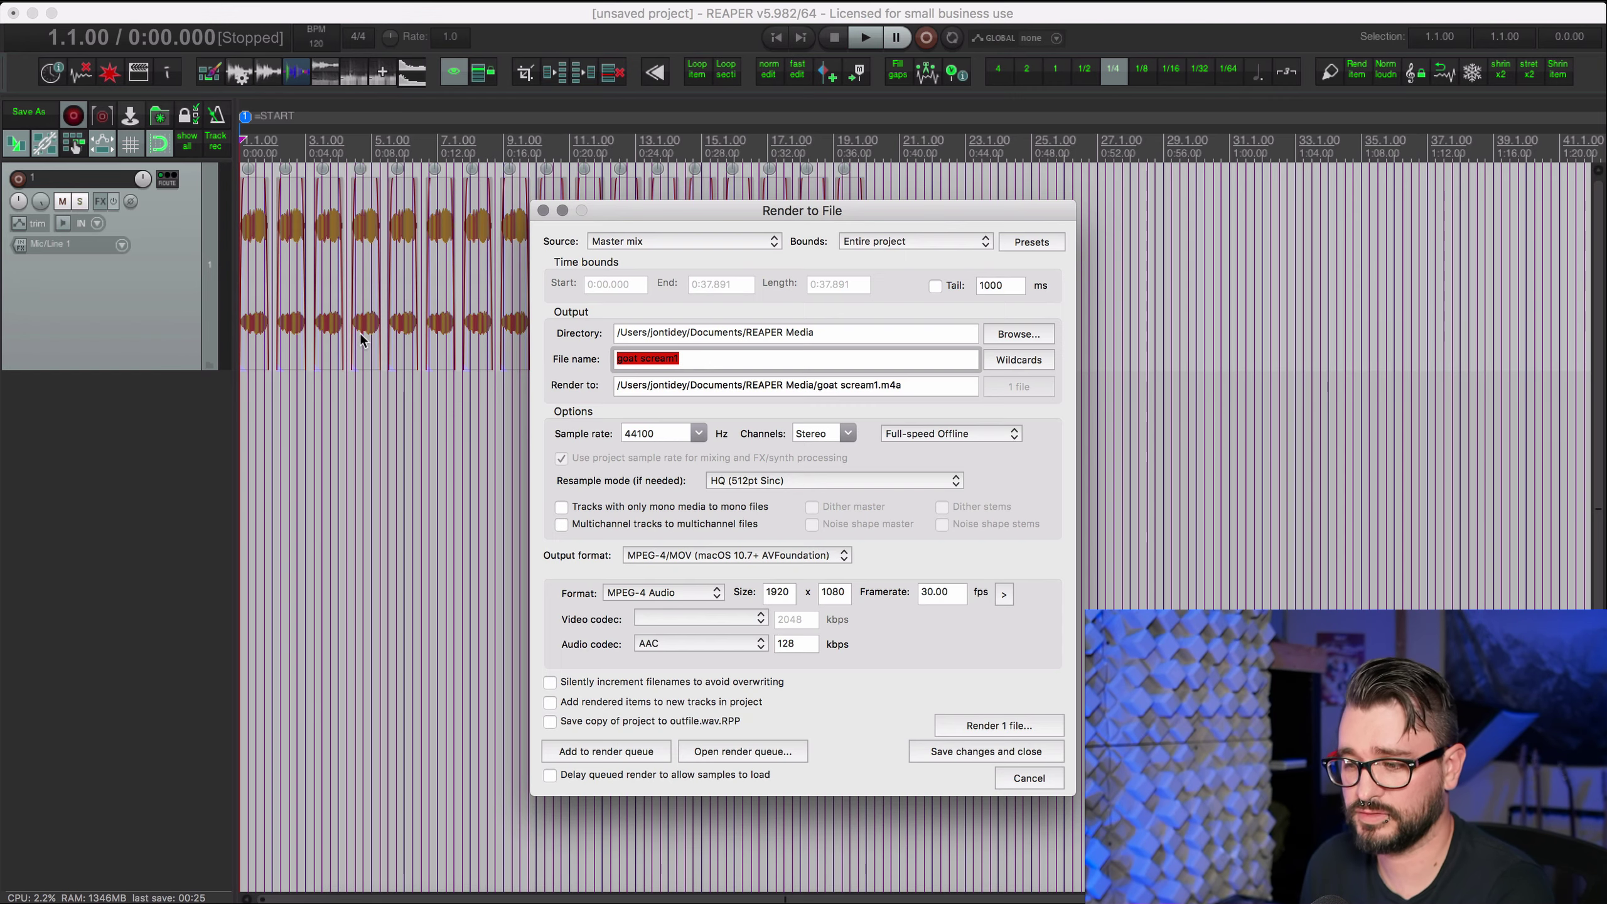
left_click(670, 555)
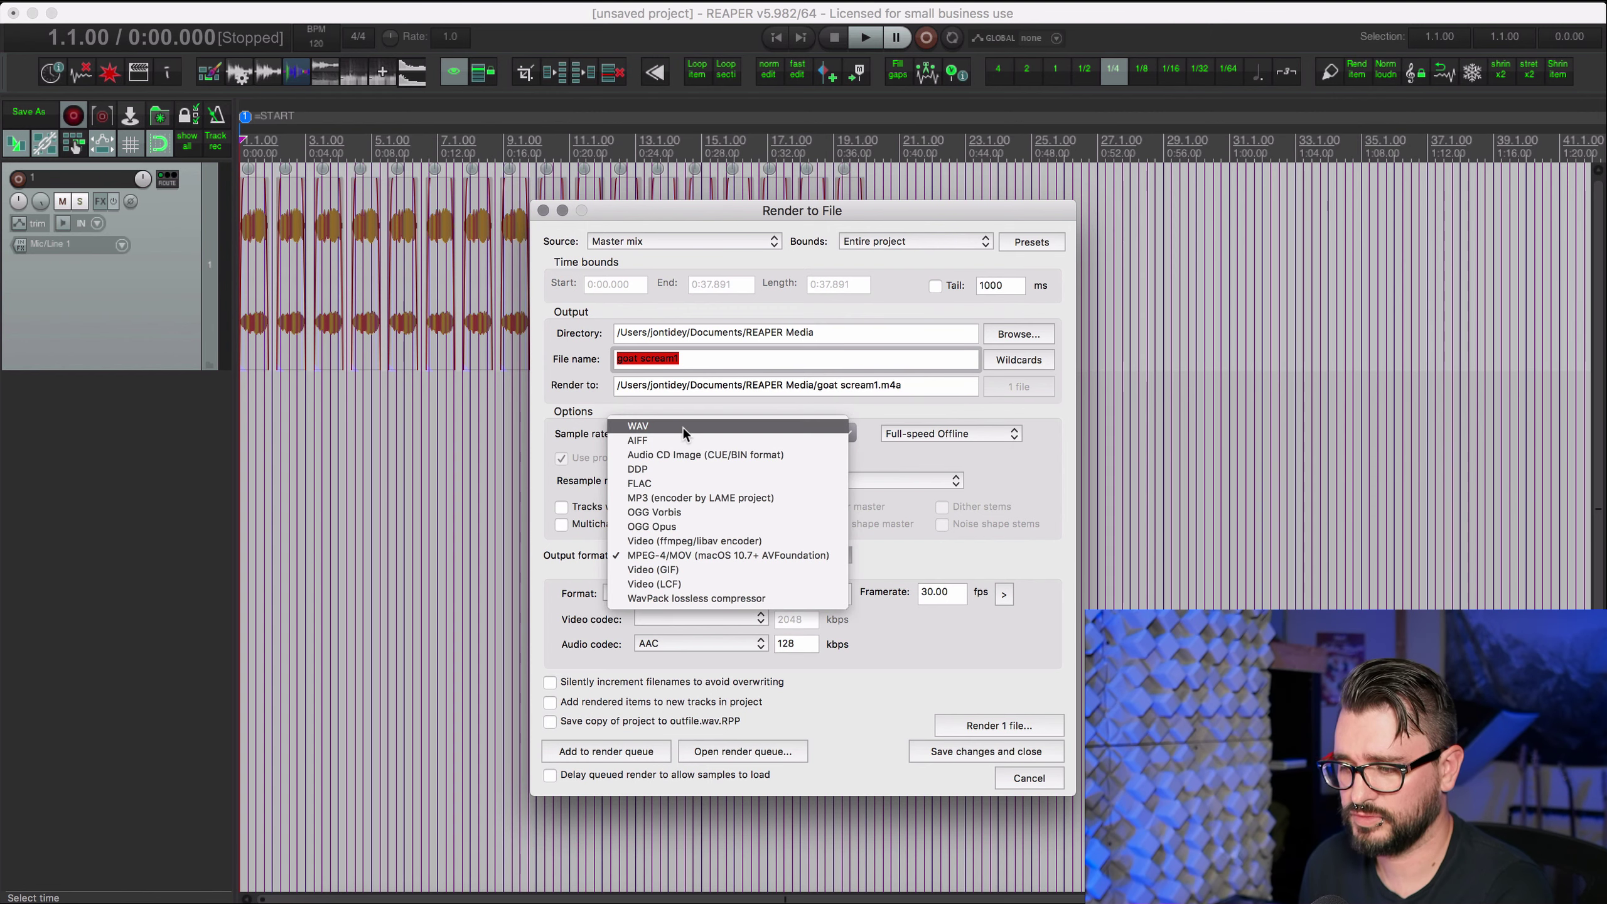
left_click(683, 427)
left_click(709, 358)
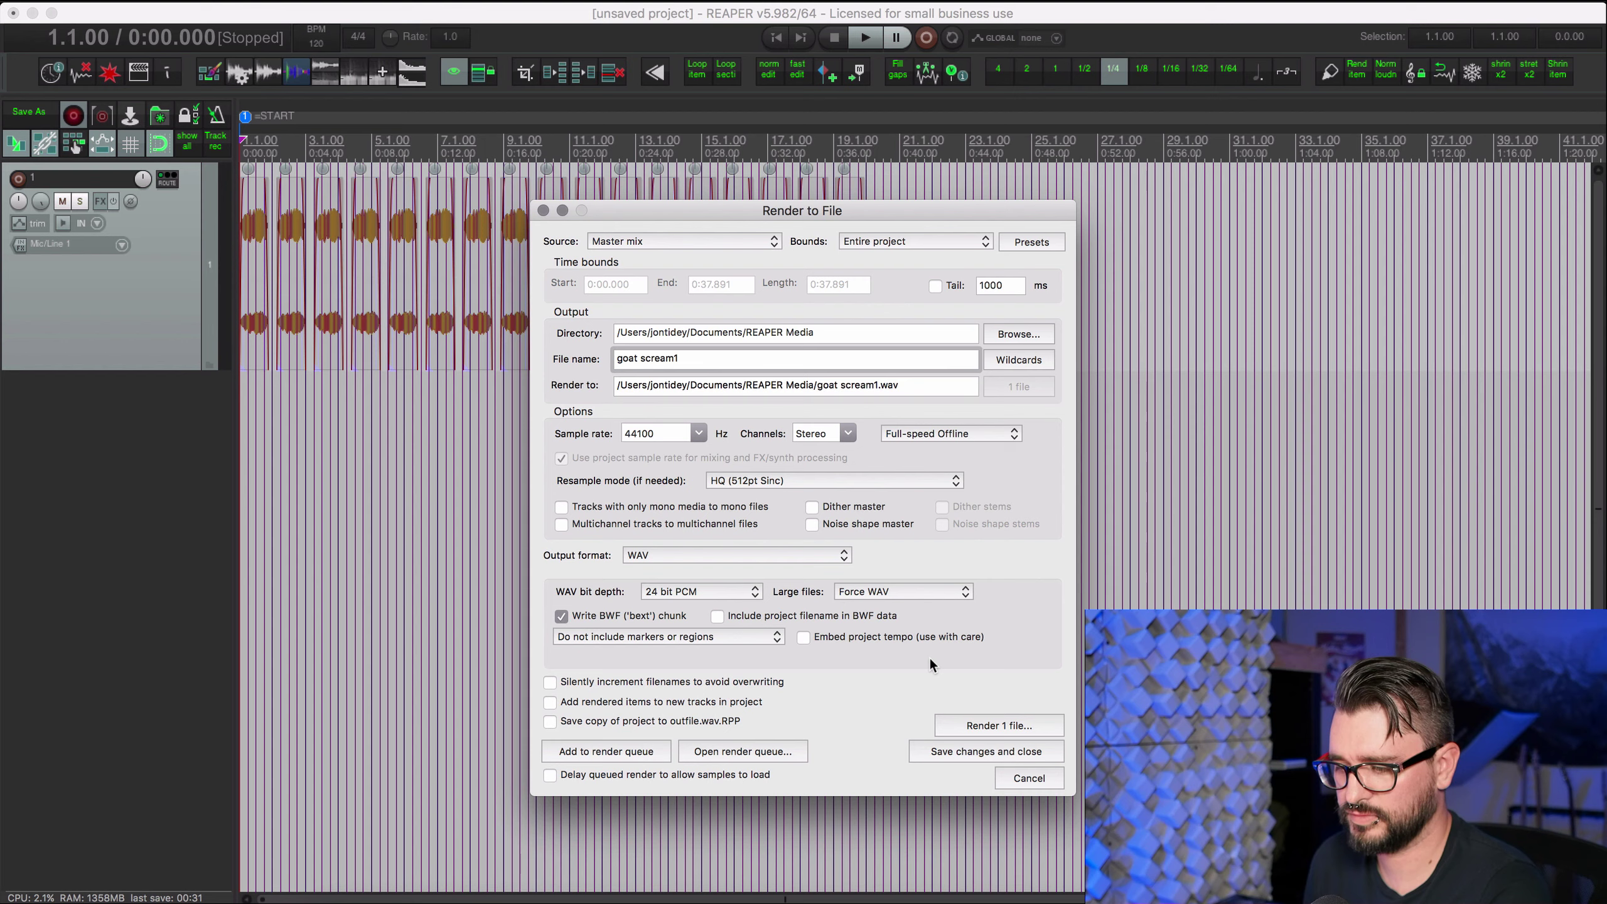
left_click(684, 590)
left_click(693, 576)
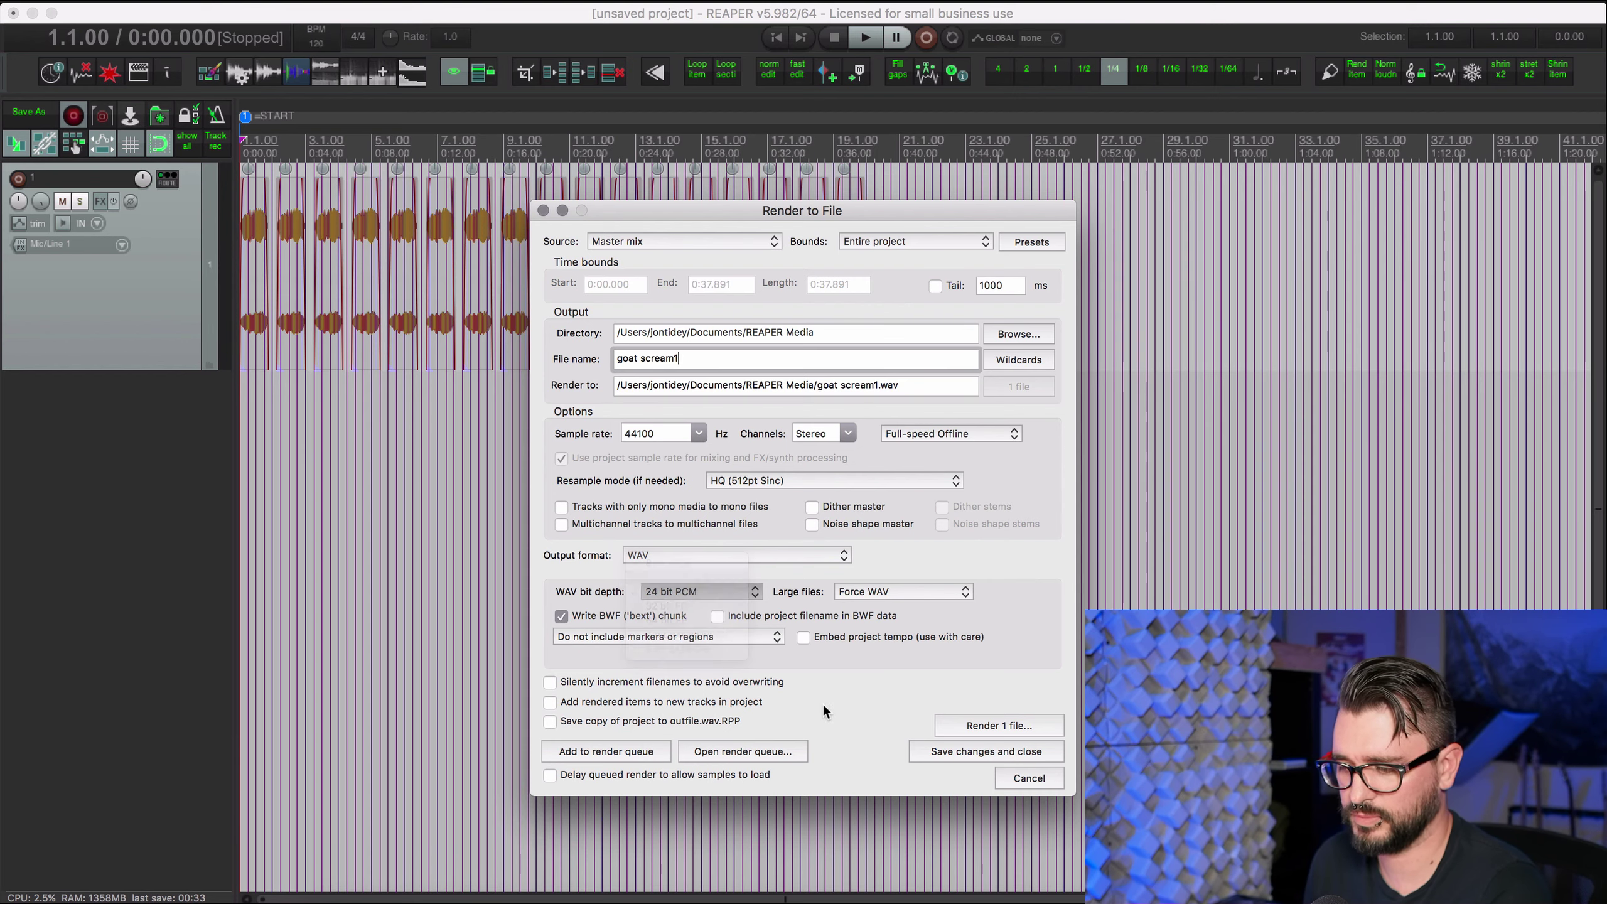
left_click(983, 726)
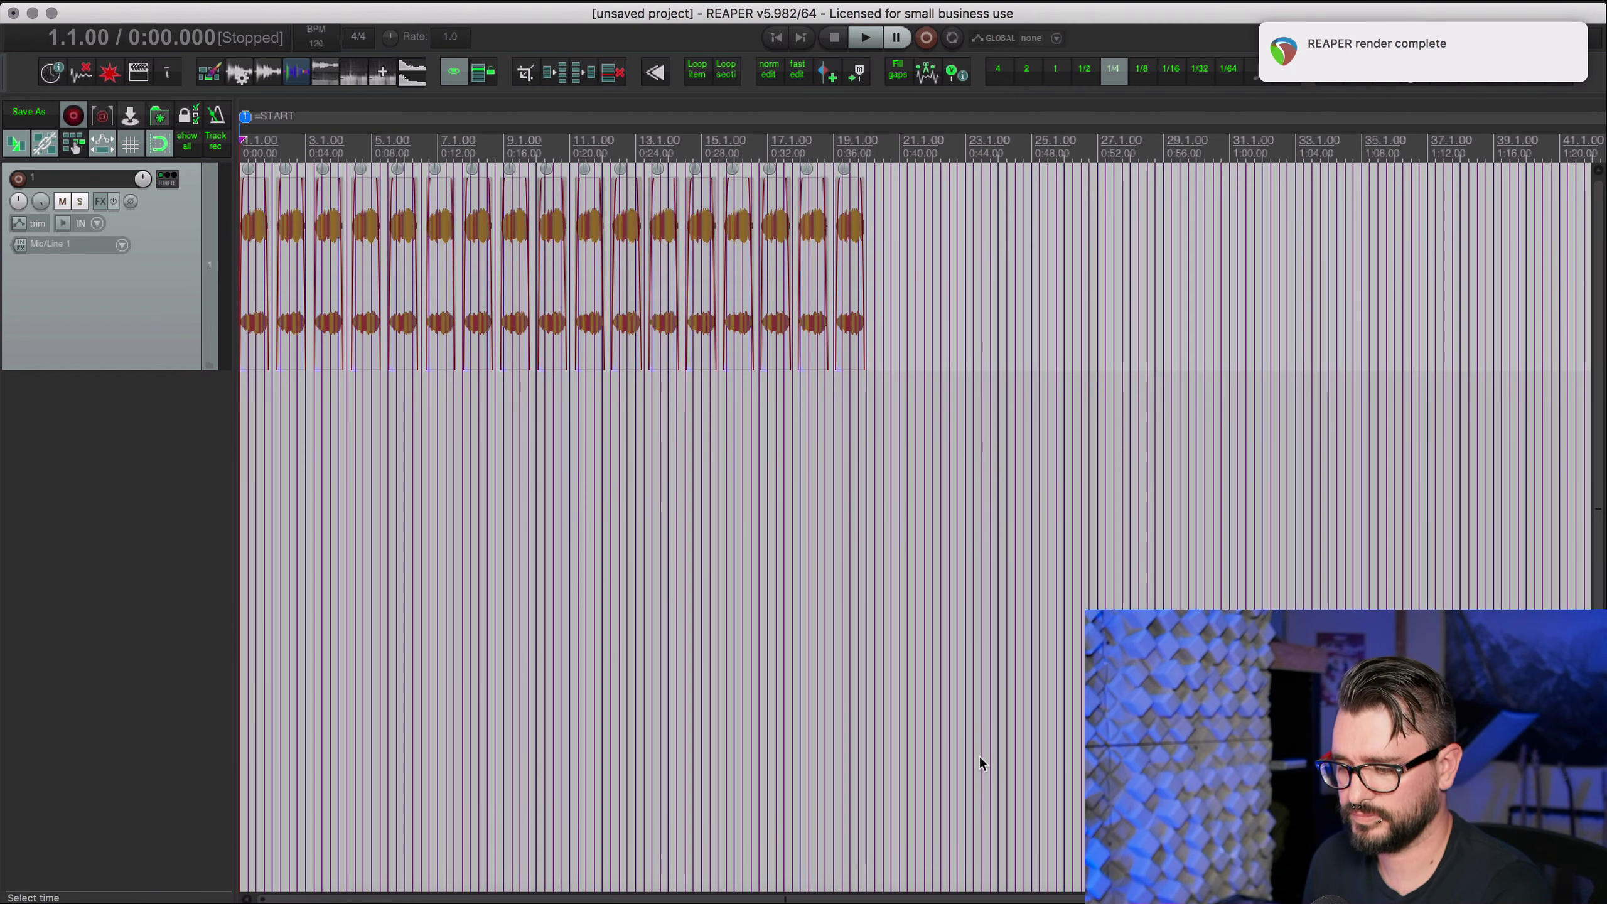
In REAPER Media, rename goat scream1.m4a to goat scream1.m4r and confirm using .m4r.
left_click(358, 897)
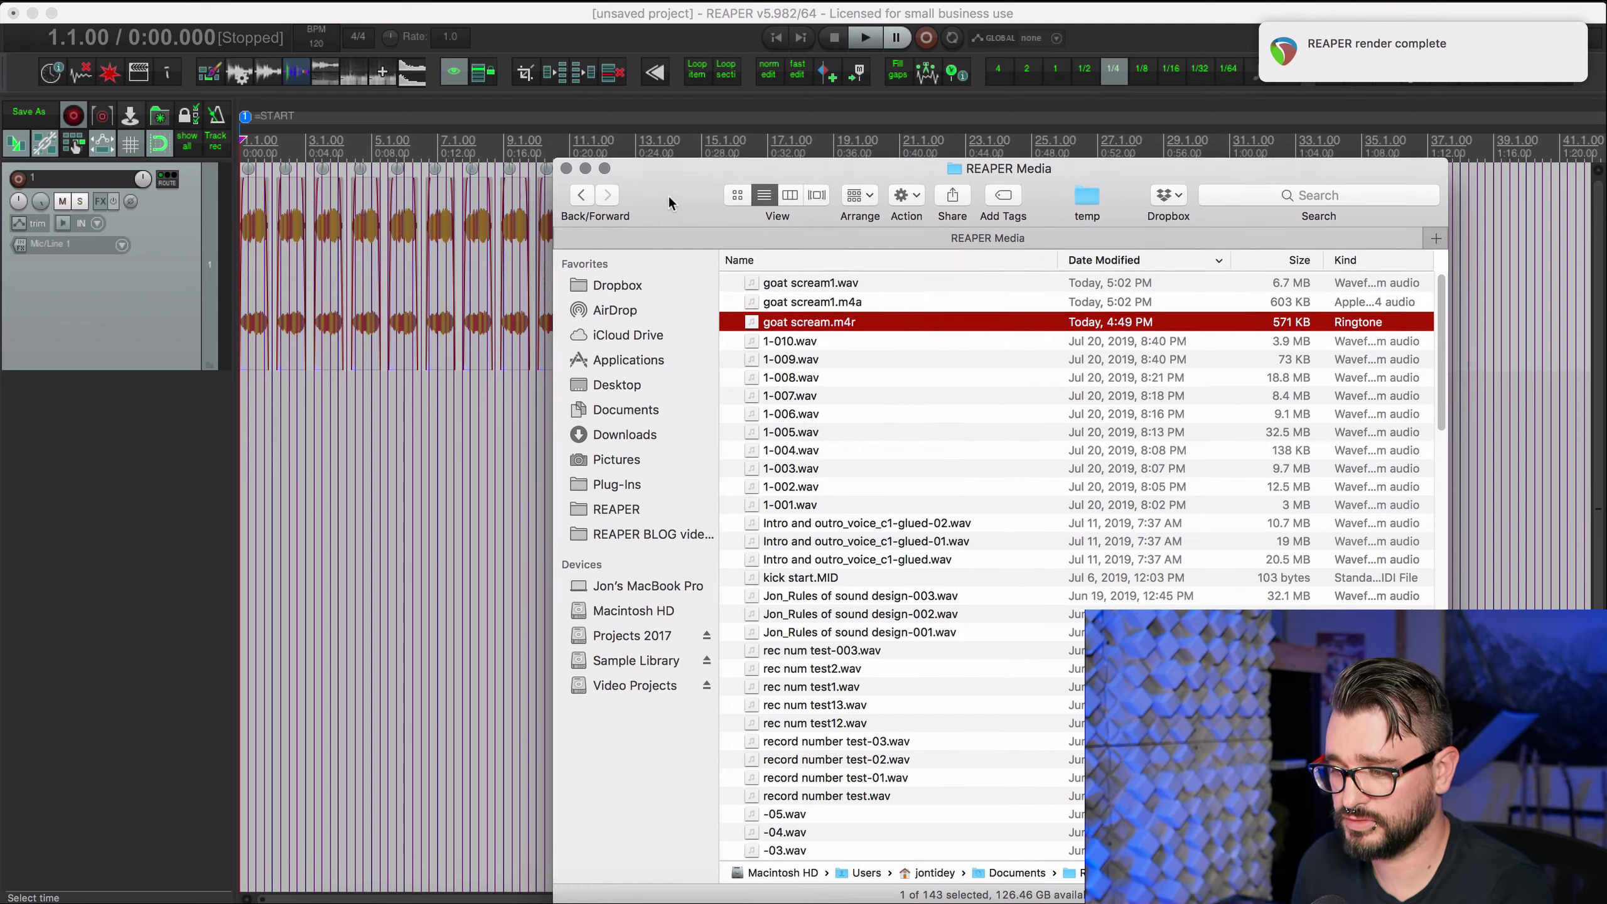
left_click_drag(668, 194, 455, 152)
left_click(695, 246)
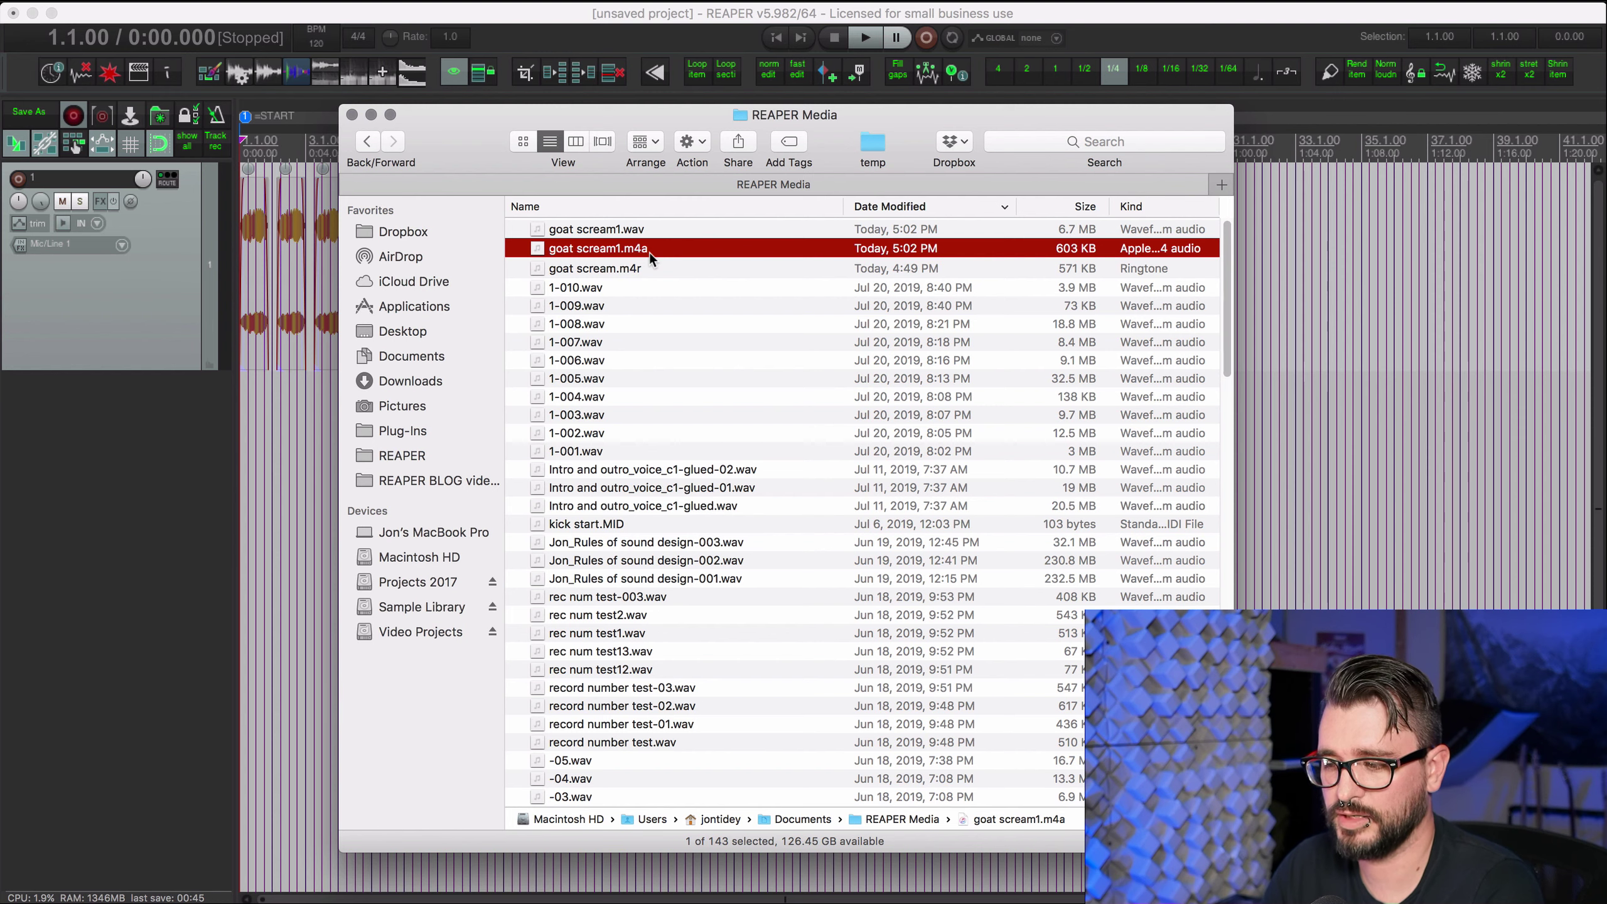
key("Return")
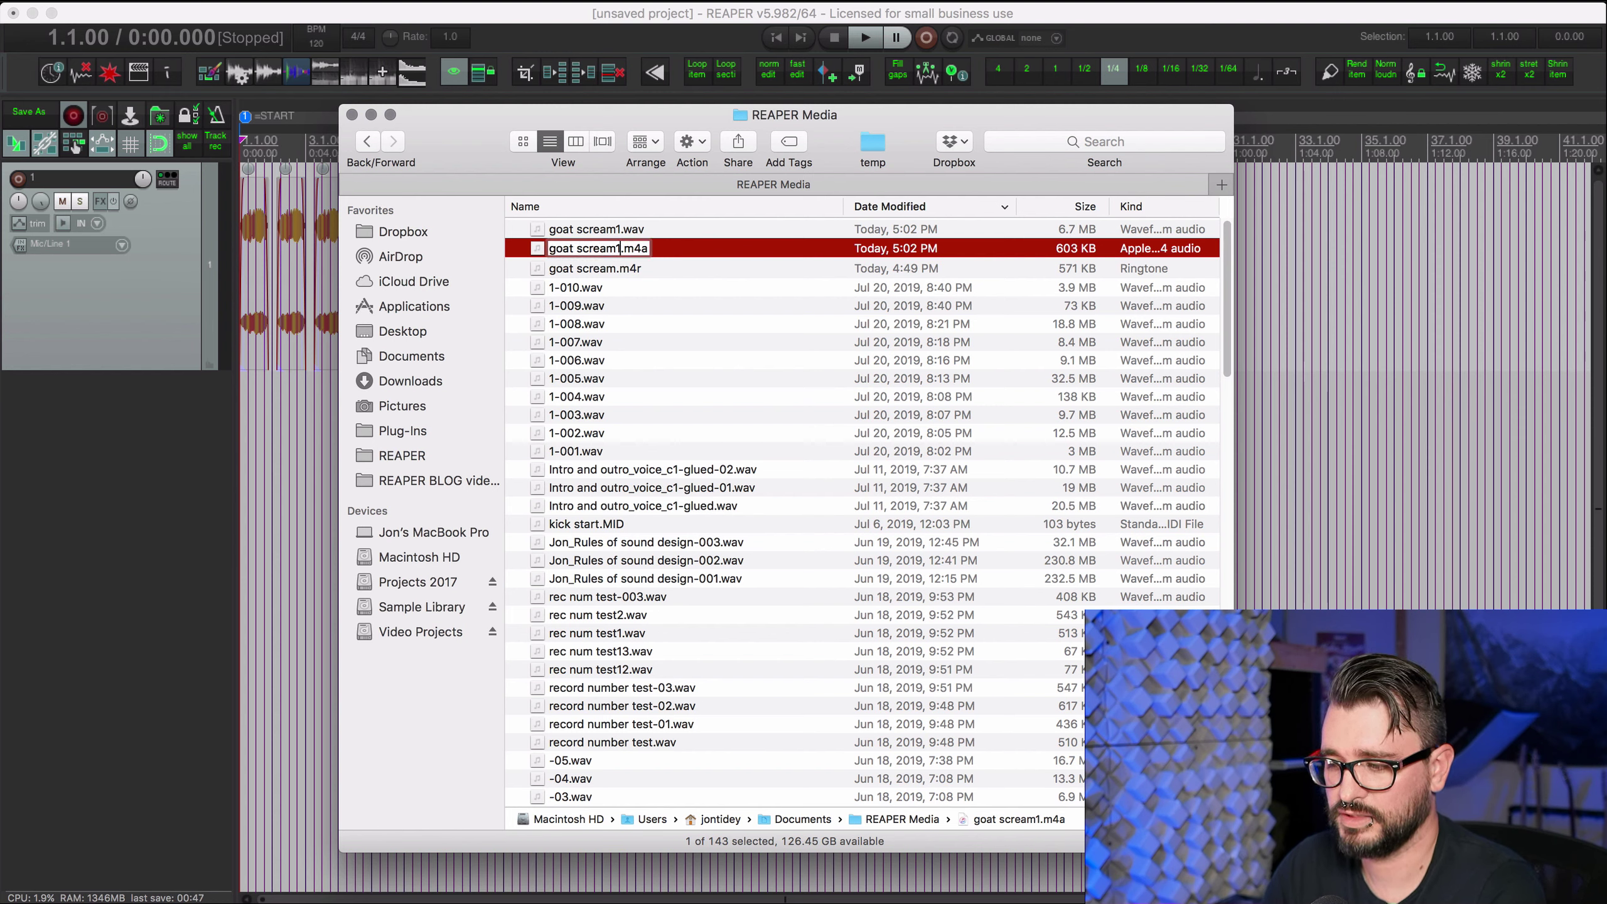
key("BackSpace")
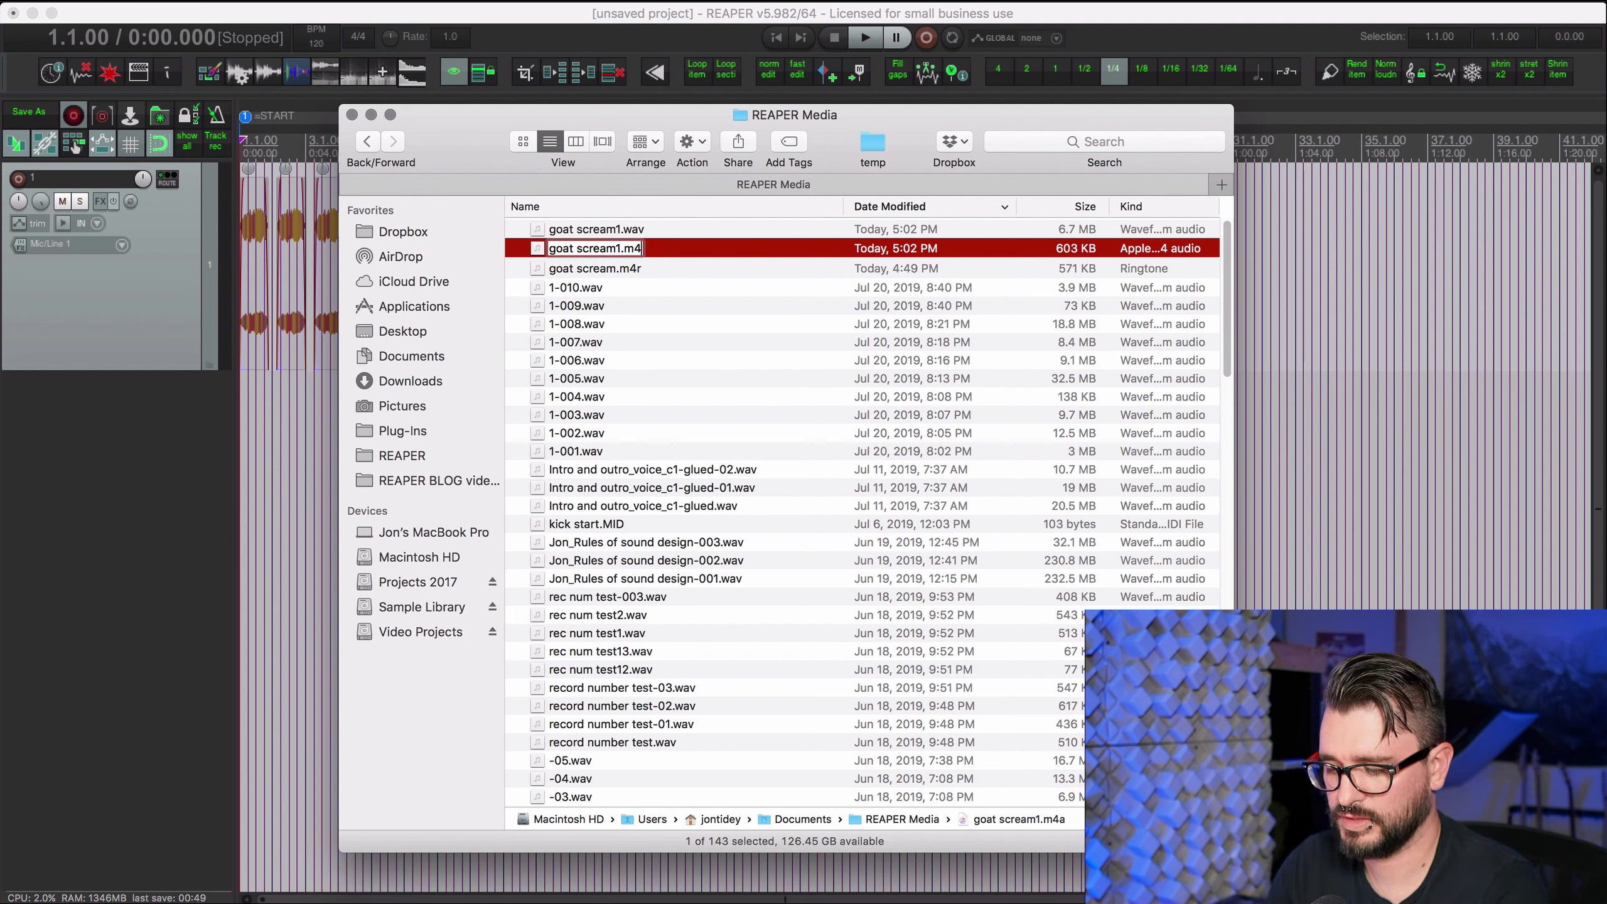
type("r")
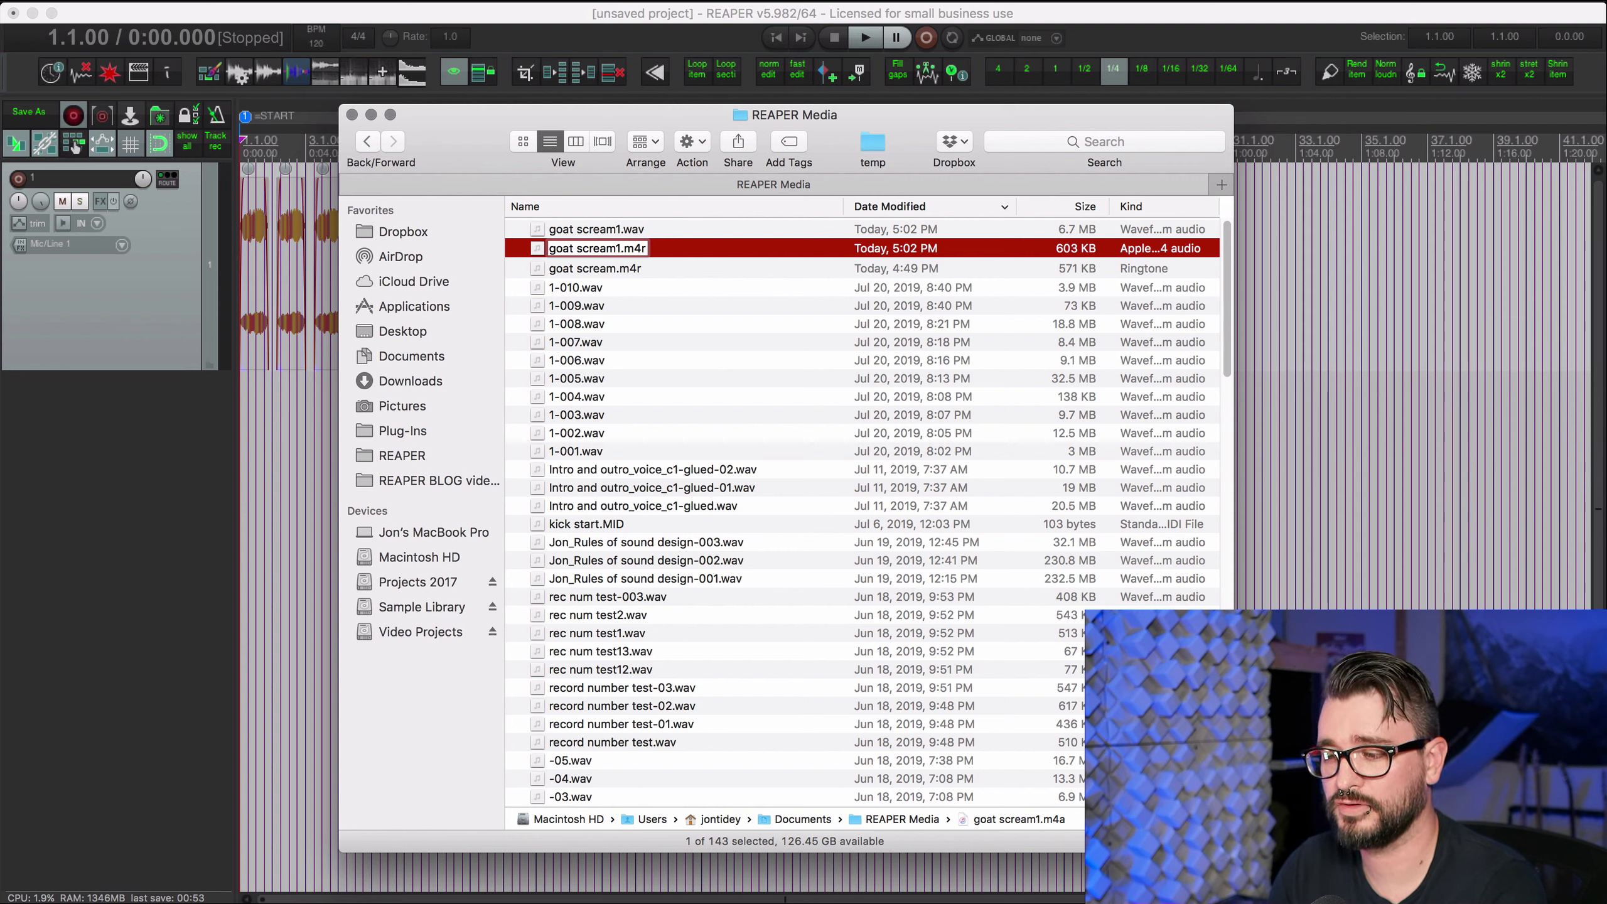
key("Return")
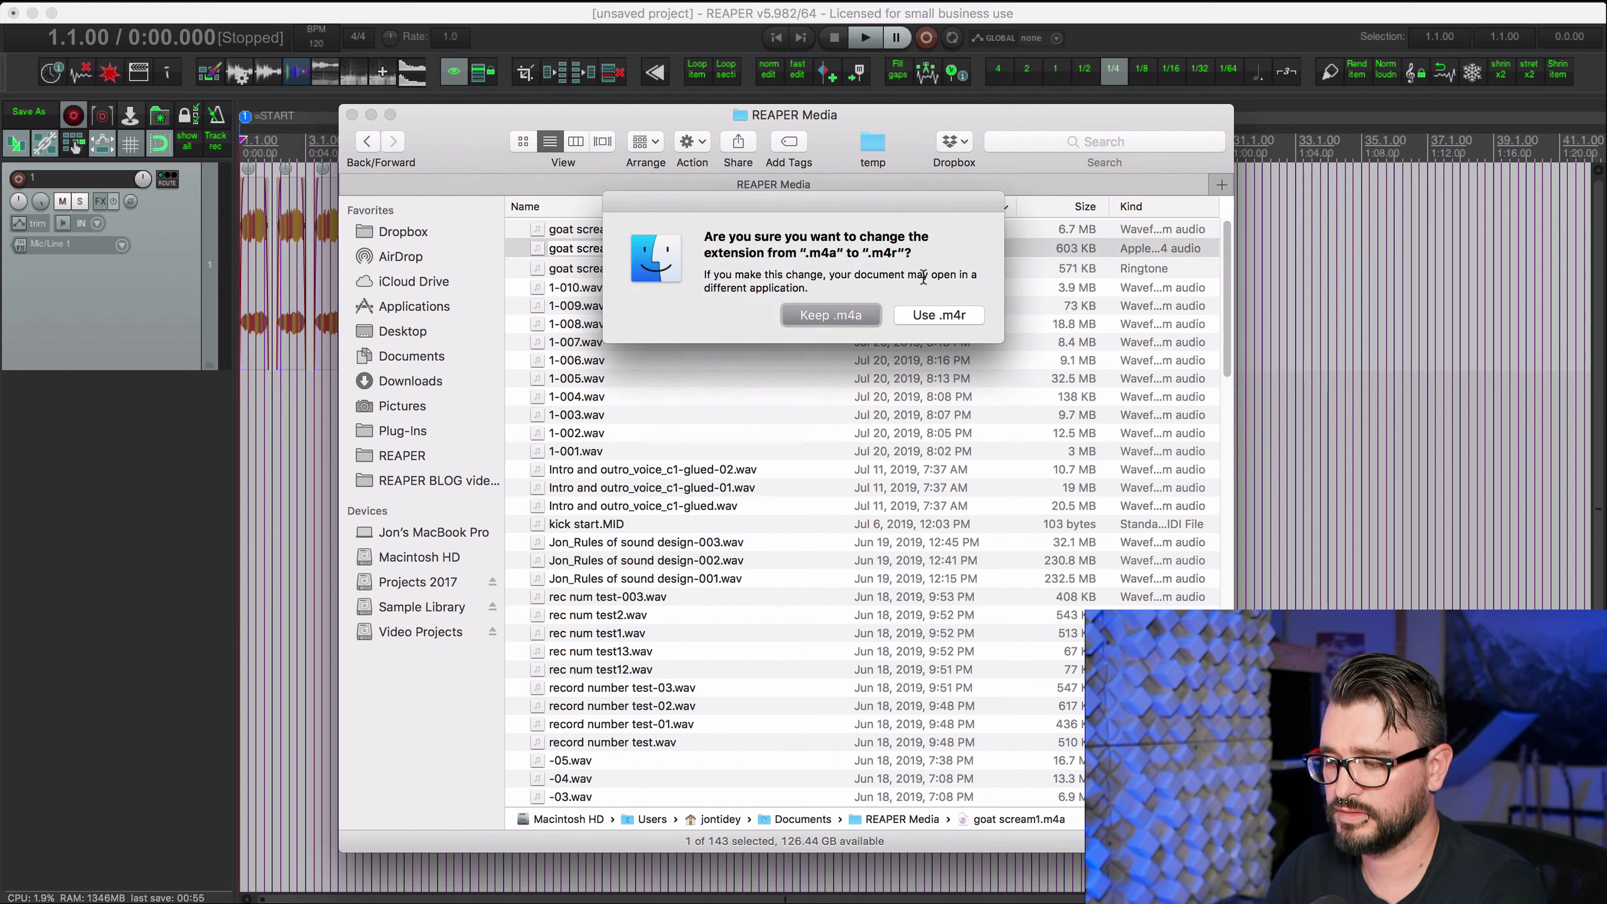
left_click(949, 318)
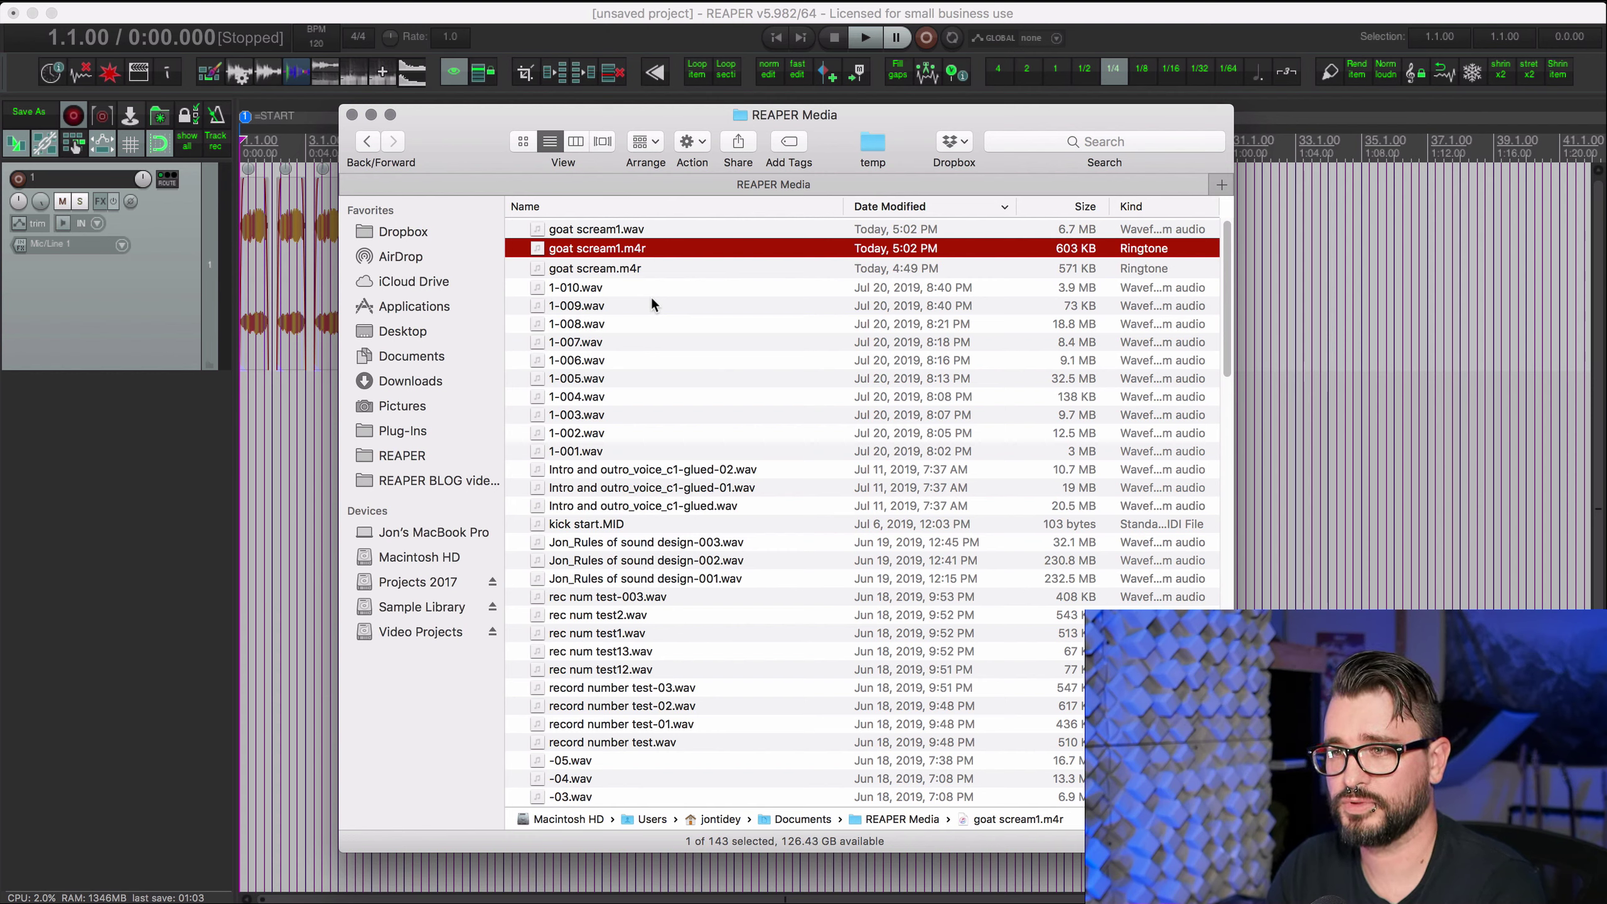
left_click(661, 231)
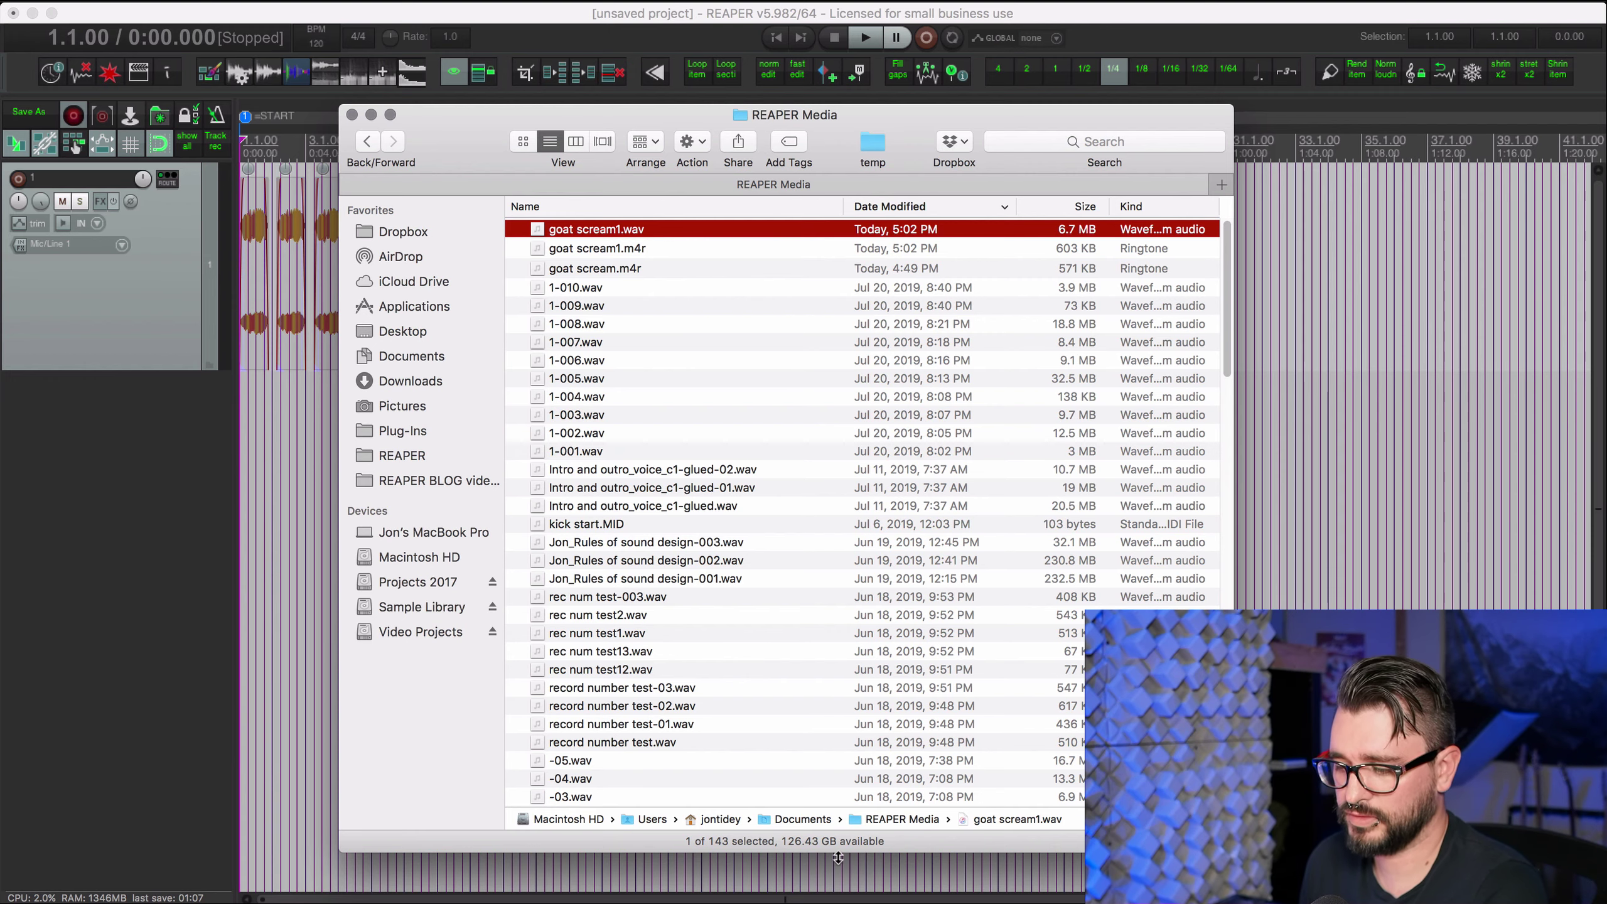
Add goat scream1.wav from Finder to the iTunes music library.
left_click(557, 893)
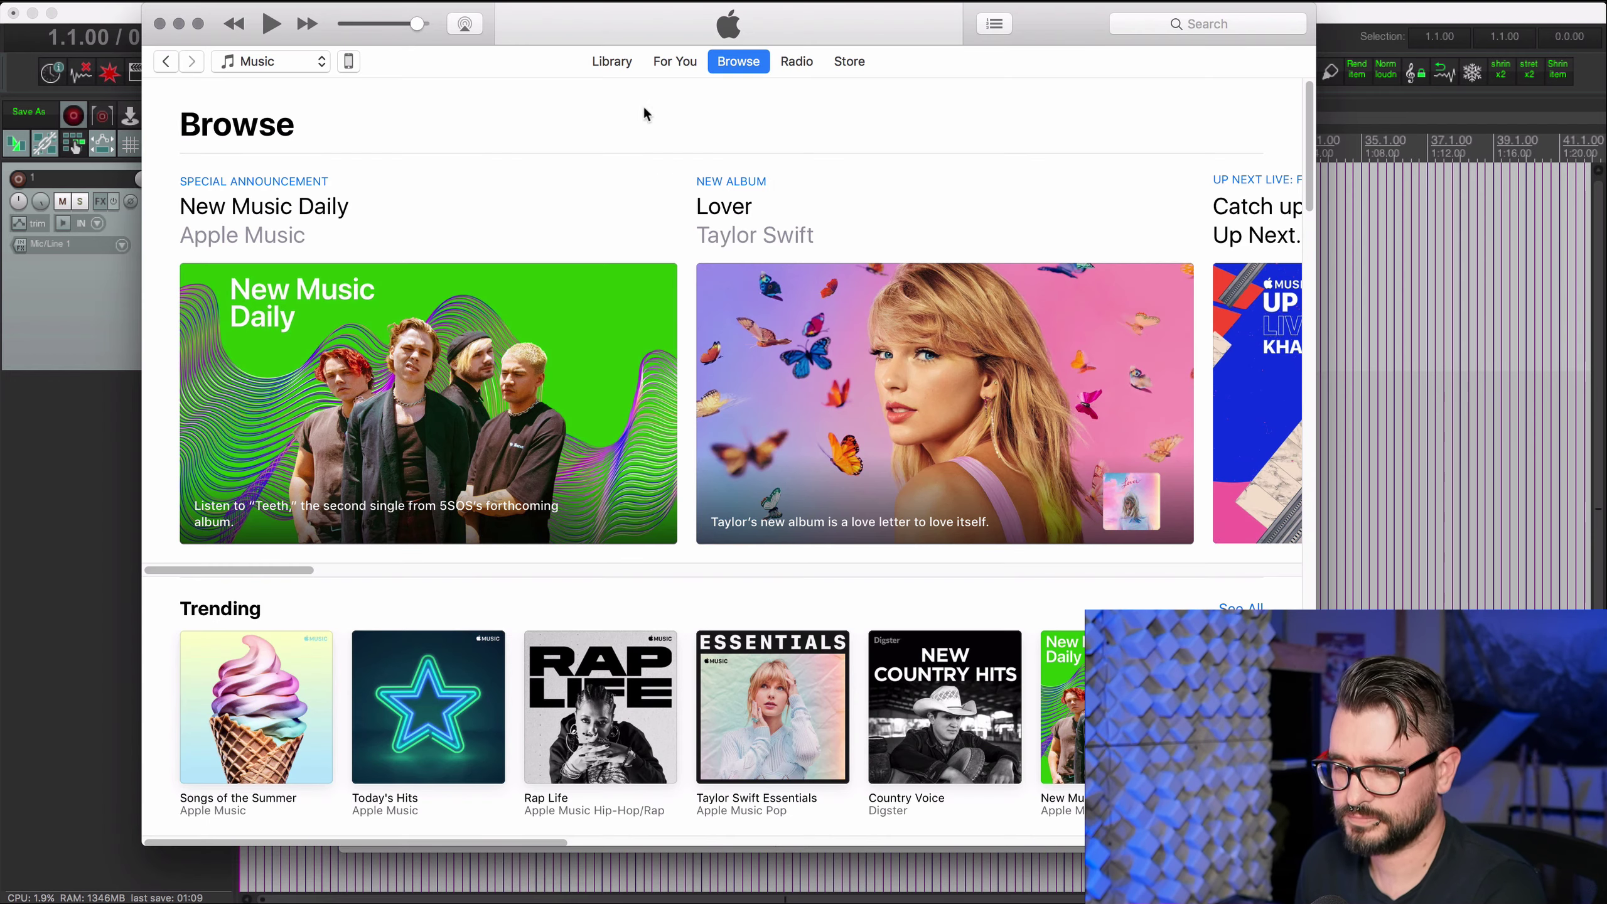
left_click(613, 61)
left_click_drag(400, 42, 984, 173)
left_click_drag(630, 229, 1132, 302)
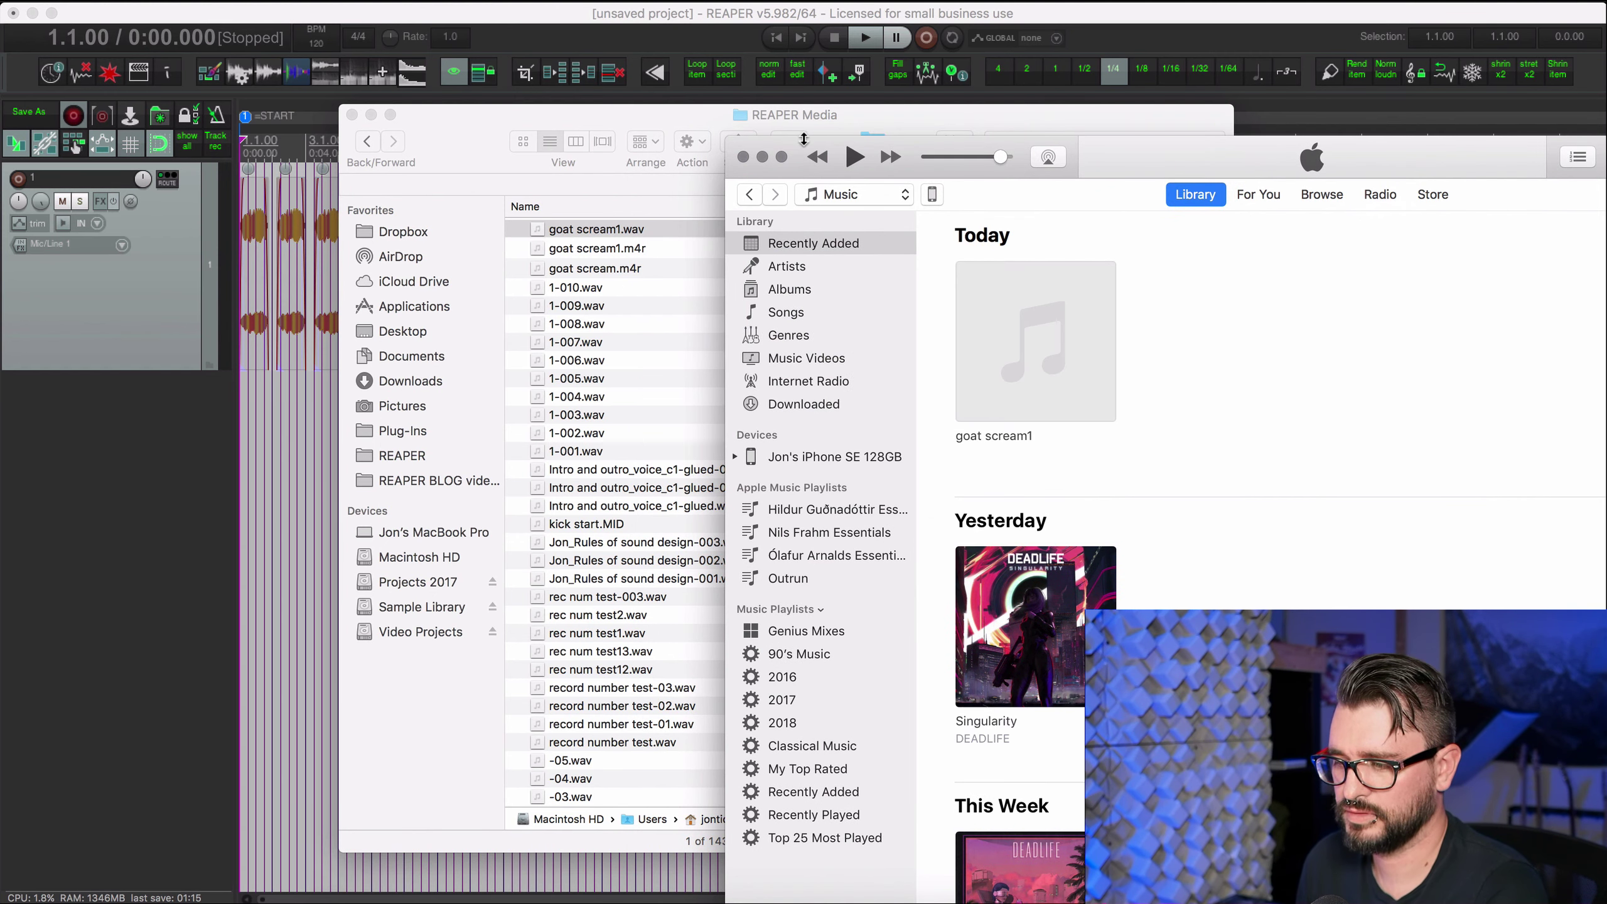
double_click(816, 177)
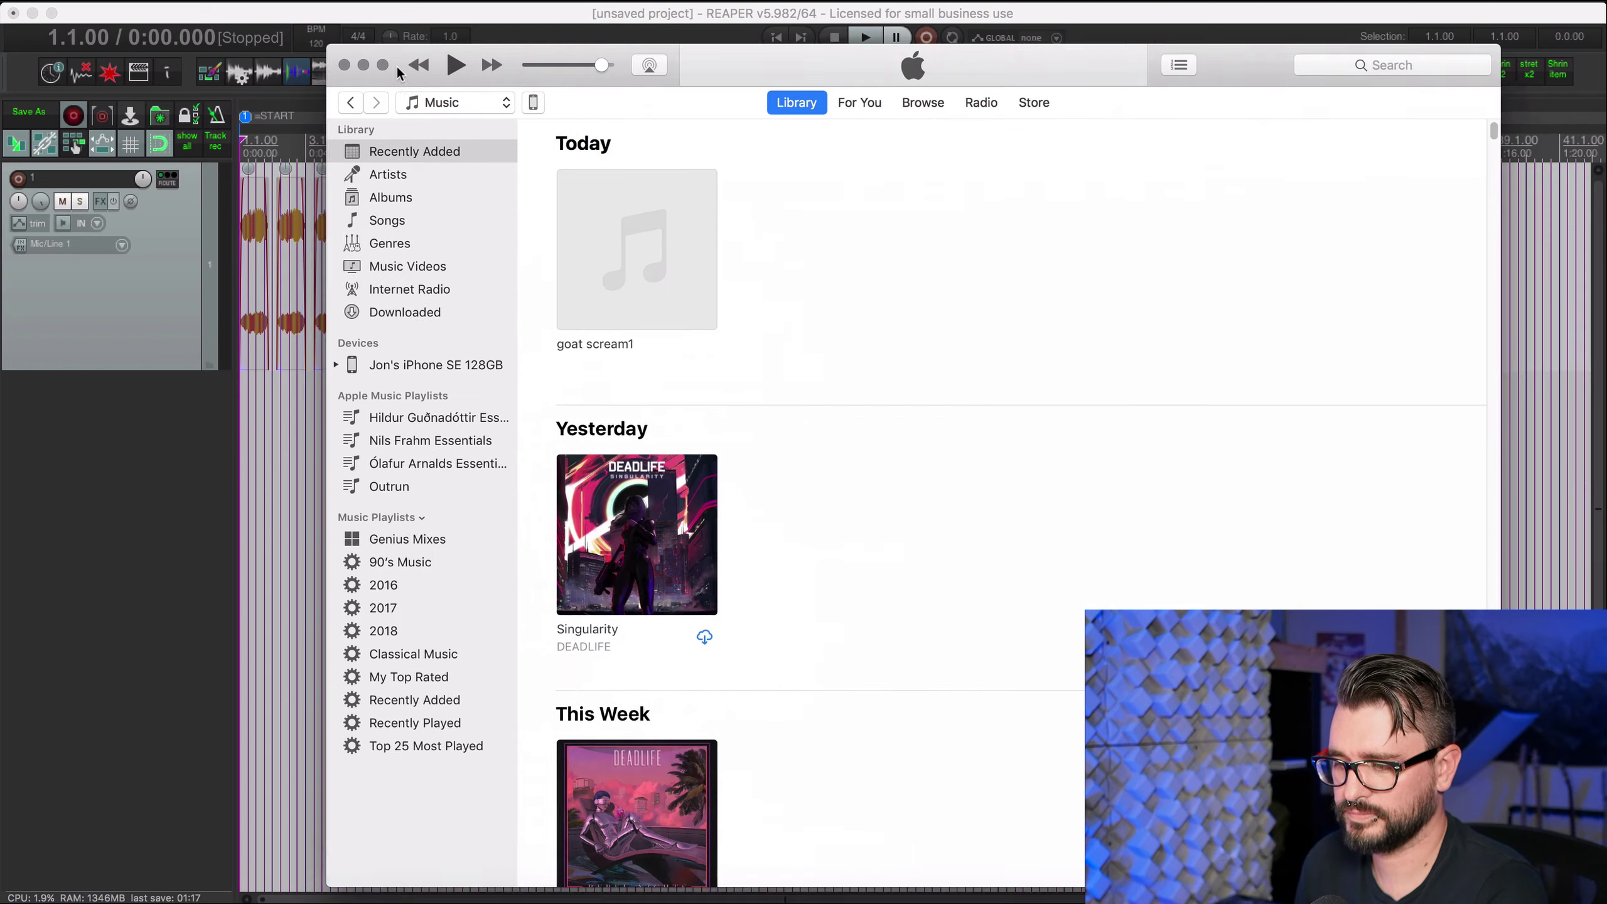
left_click(554, 291)
right_click(556, 225)
left_click(582, 256)
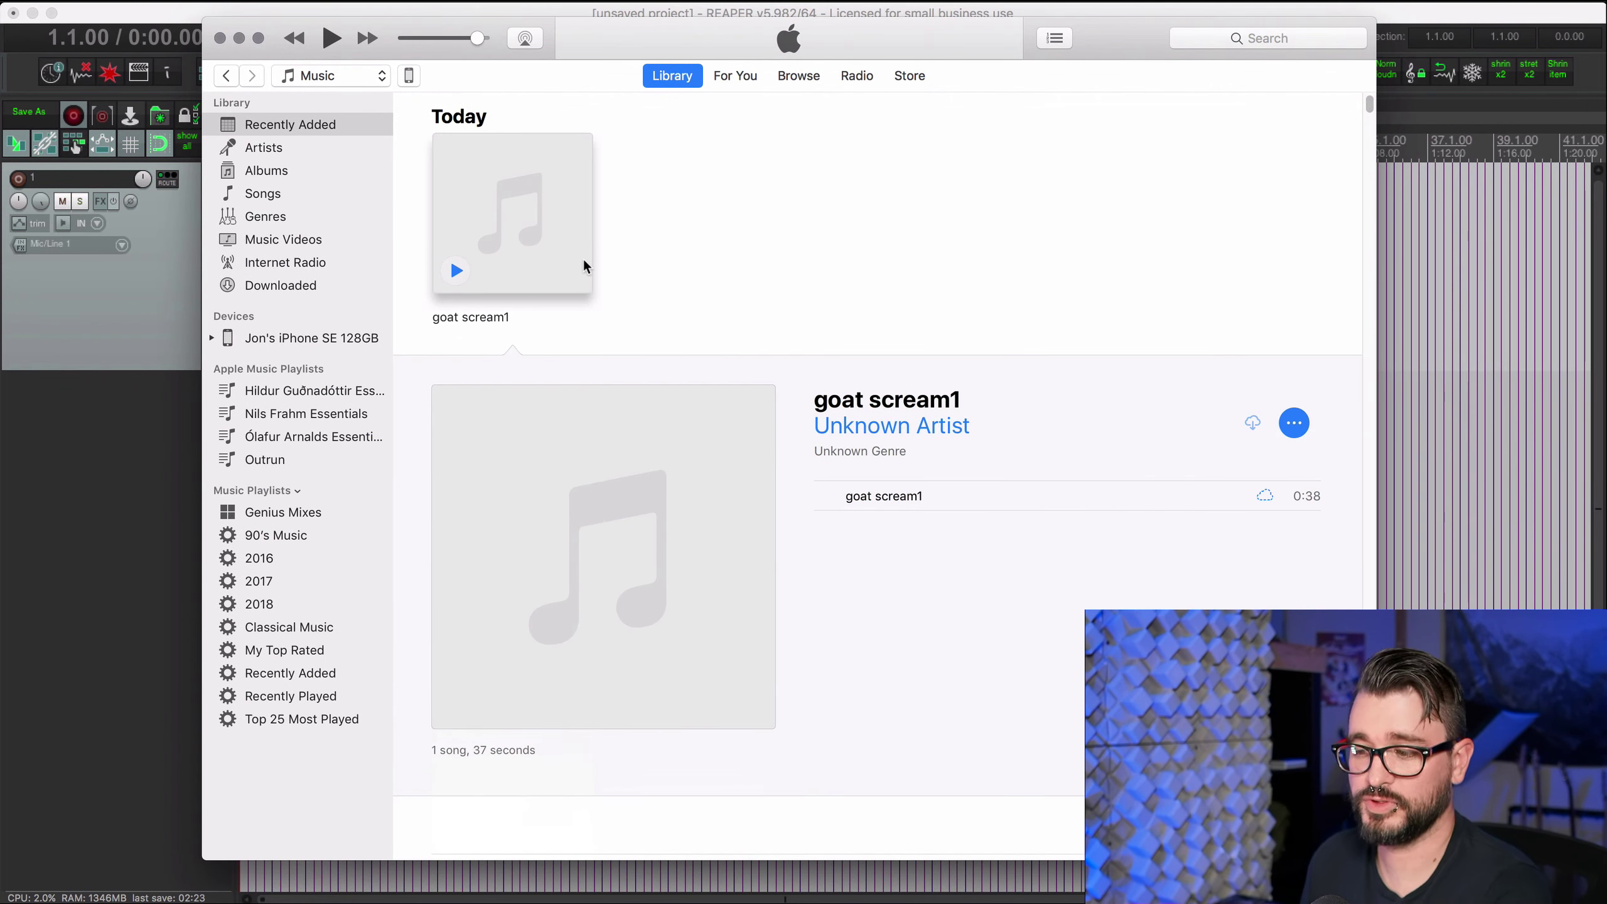
Create an AAC version of the goat scream1 track.
left_click(911, 498)
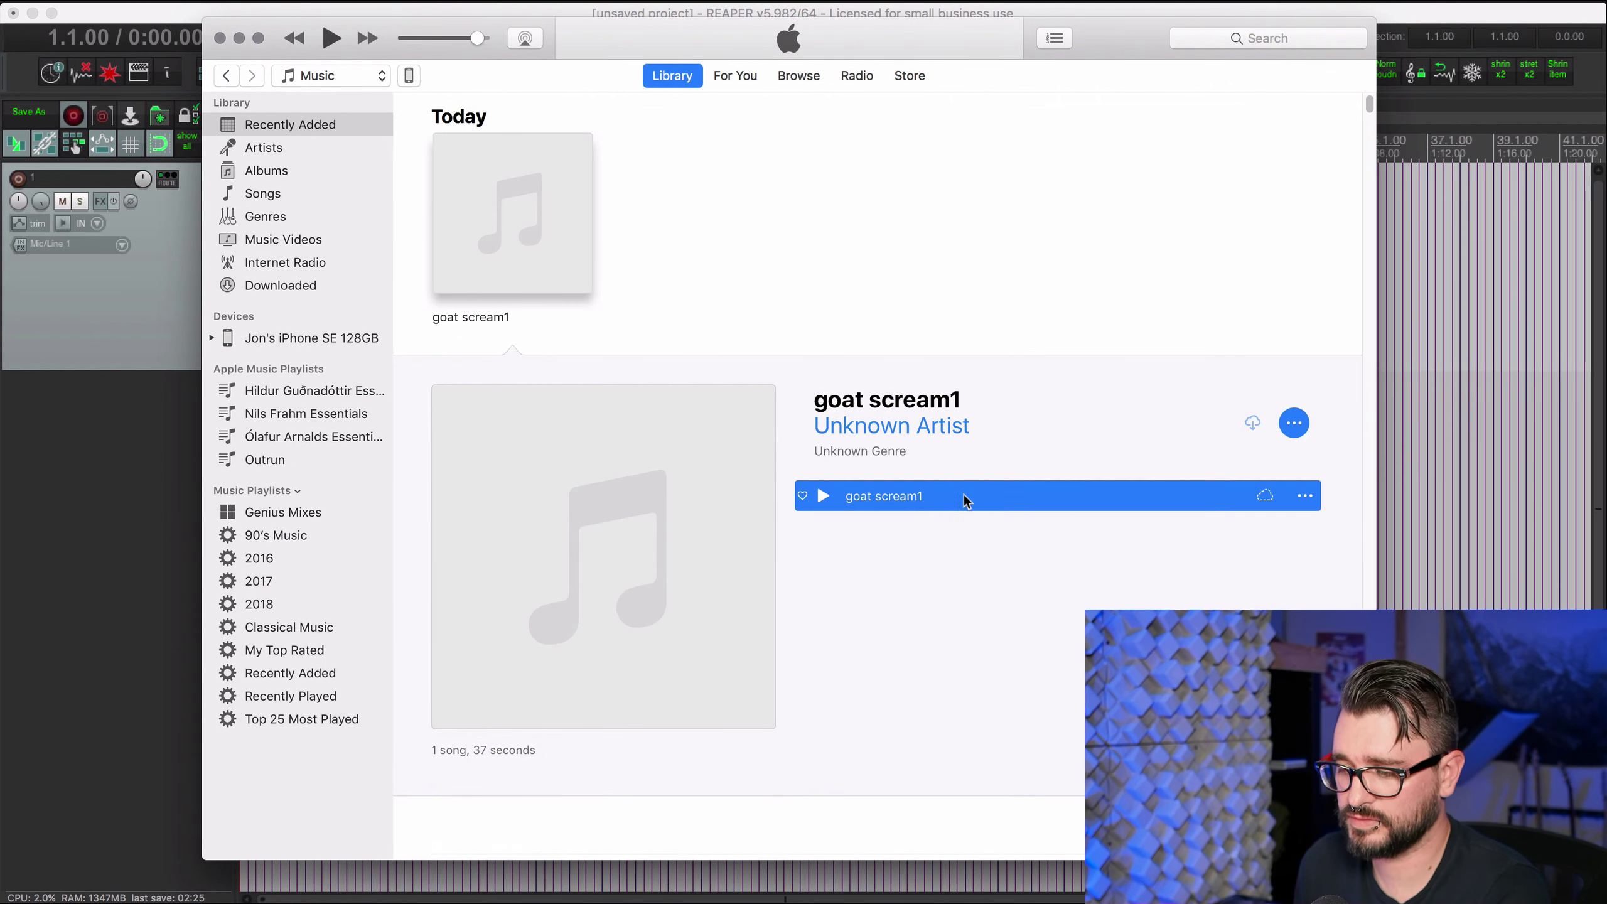
left_click(127, 1)
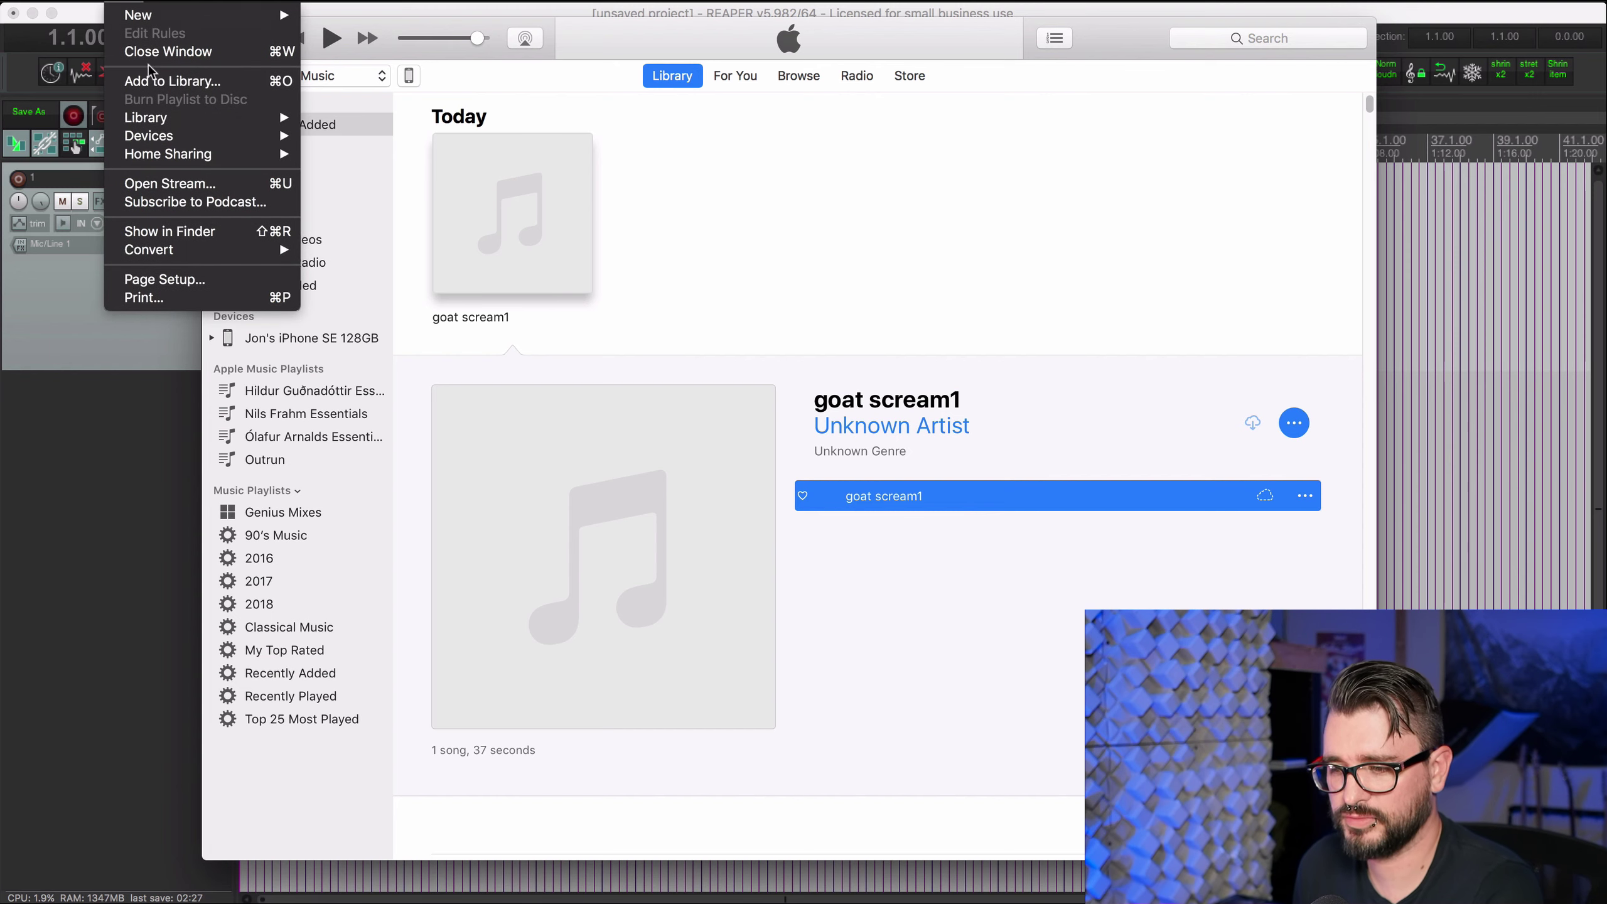
mouse_move(225, 251)
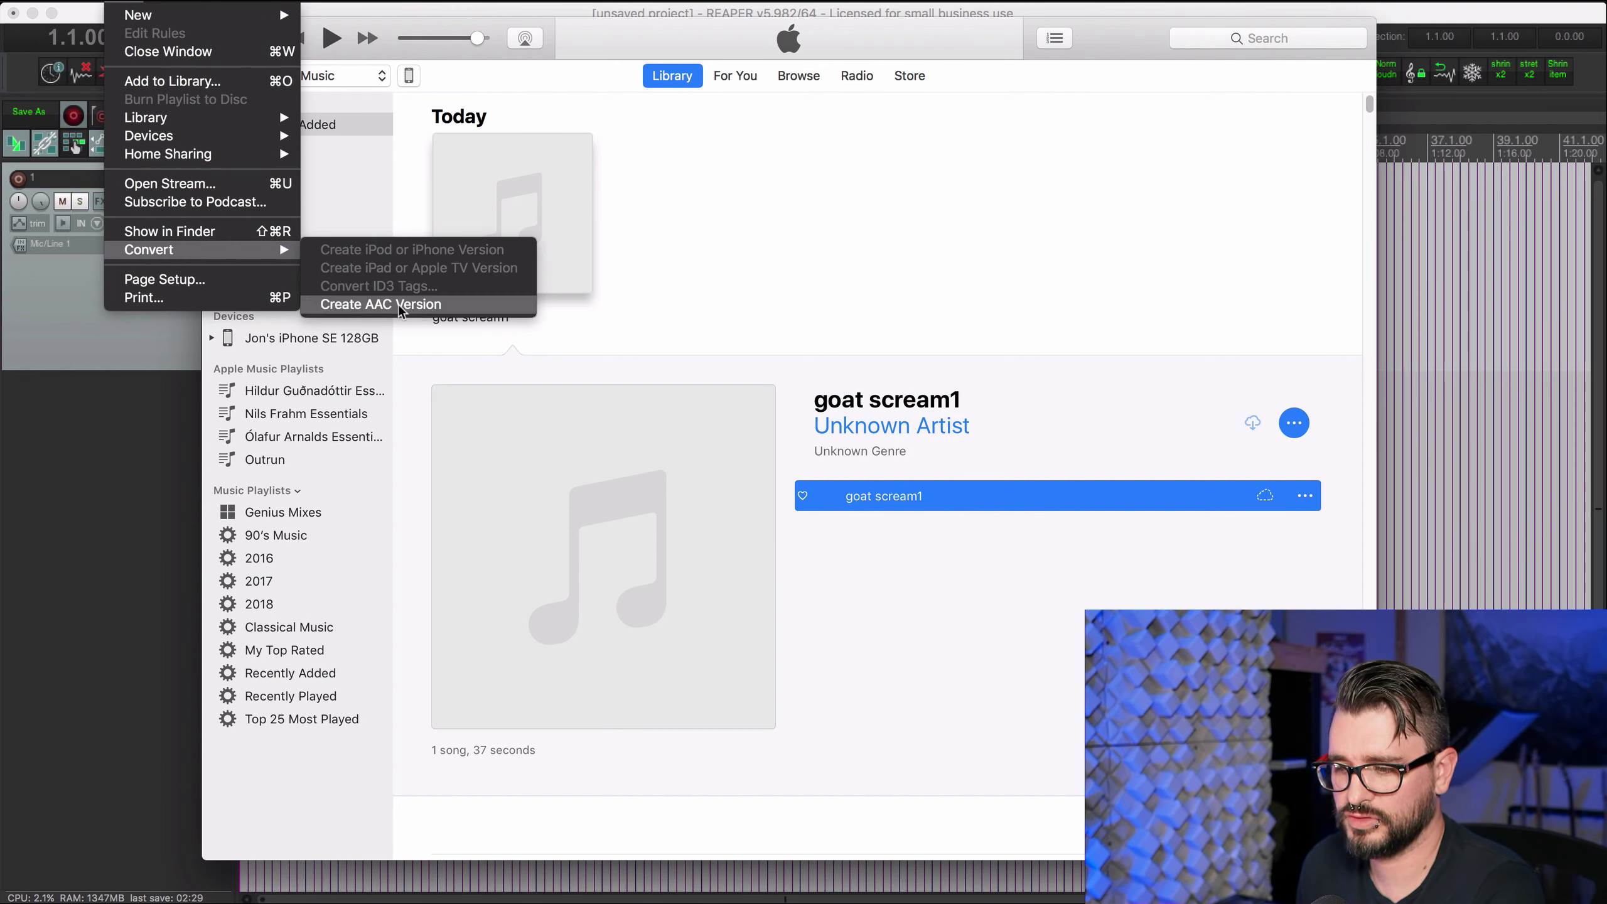
left_click(457, 306)
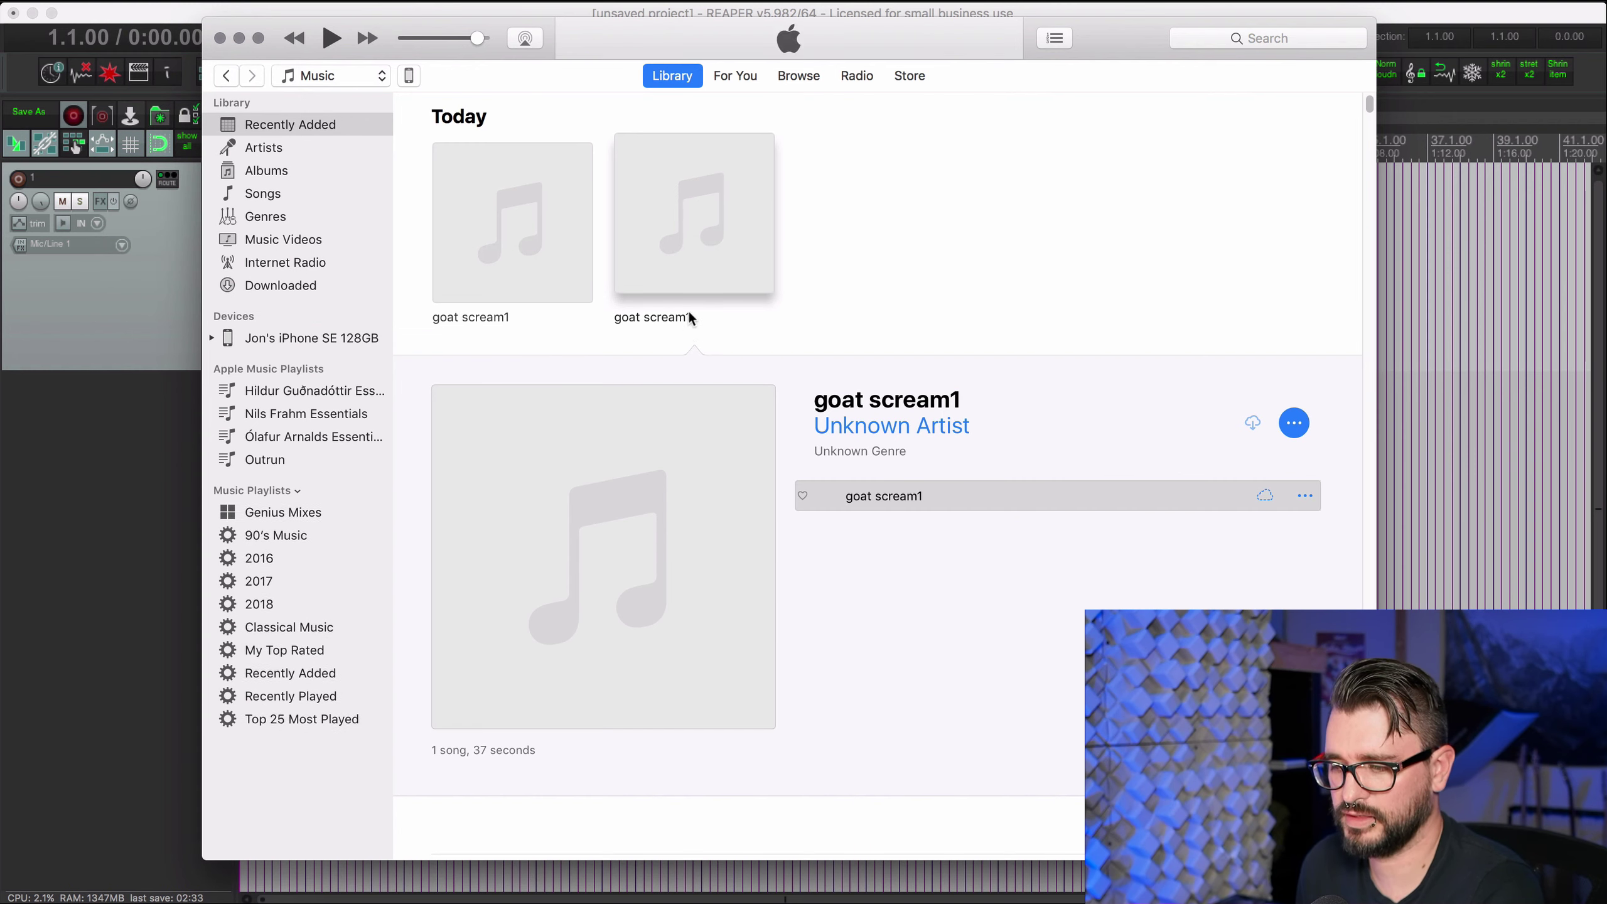
left_click(577, 287)
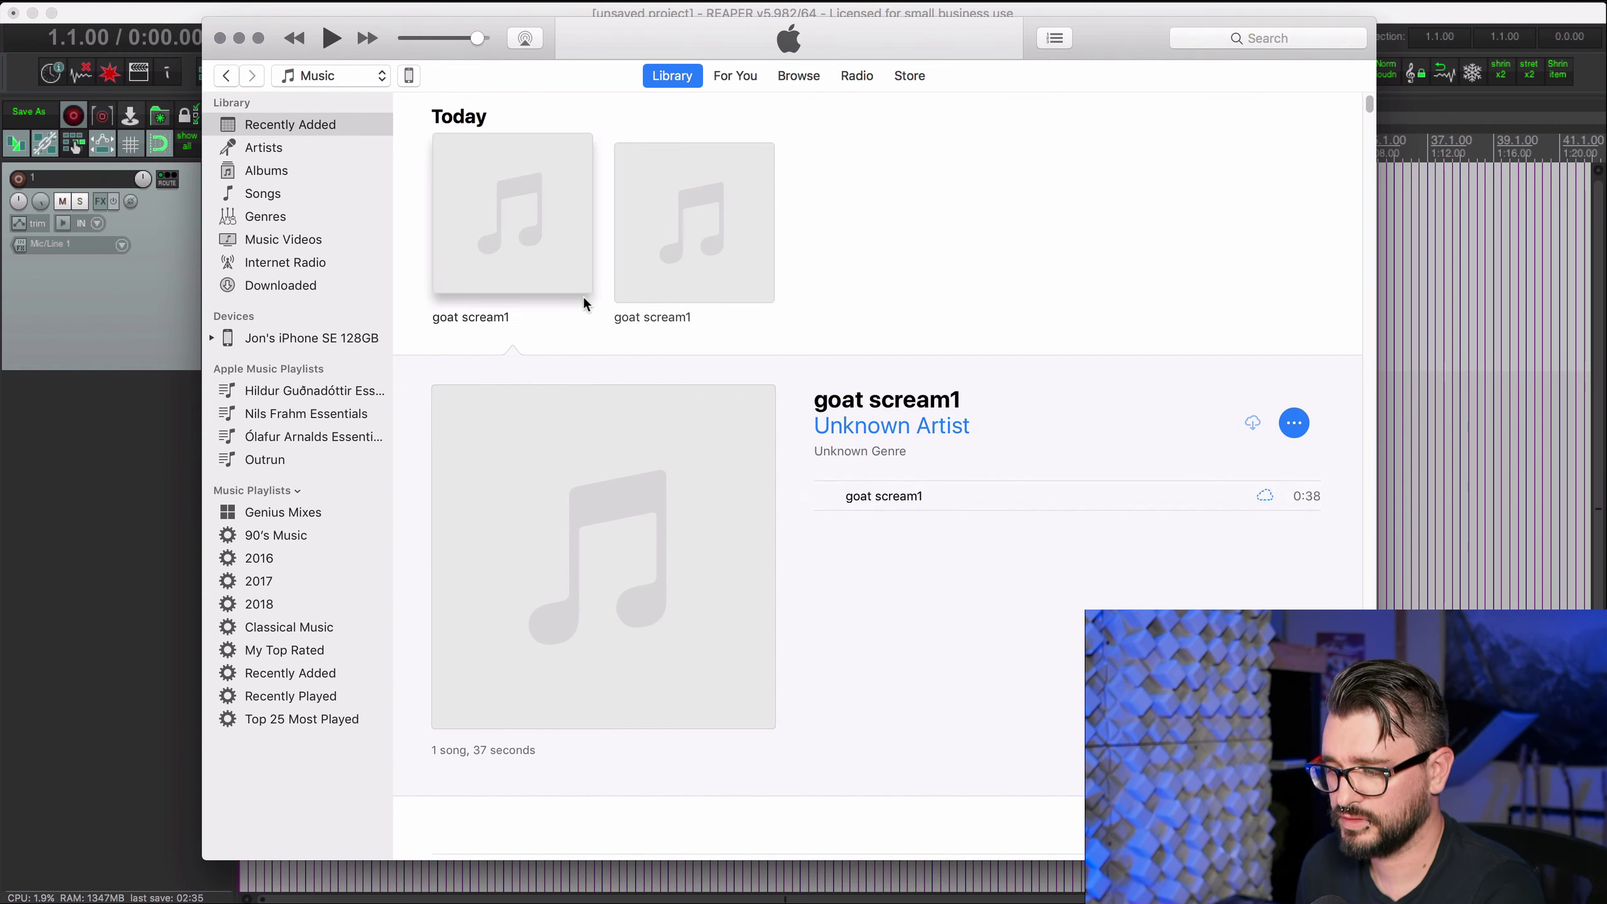
Show the AAC copy in Finder and rename goat scream1.m4a to goat scream1.m4r.
right_click(942, 494)
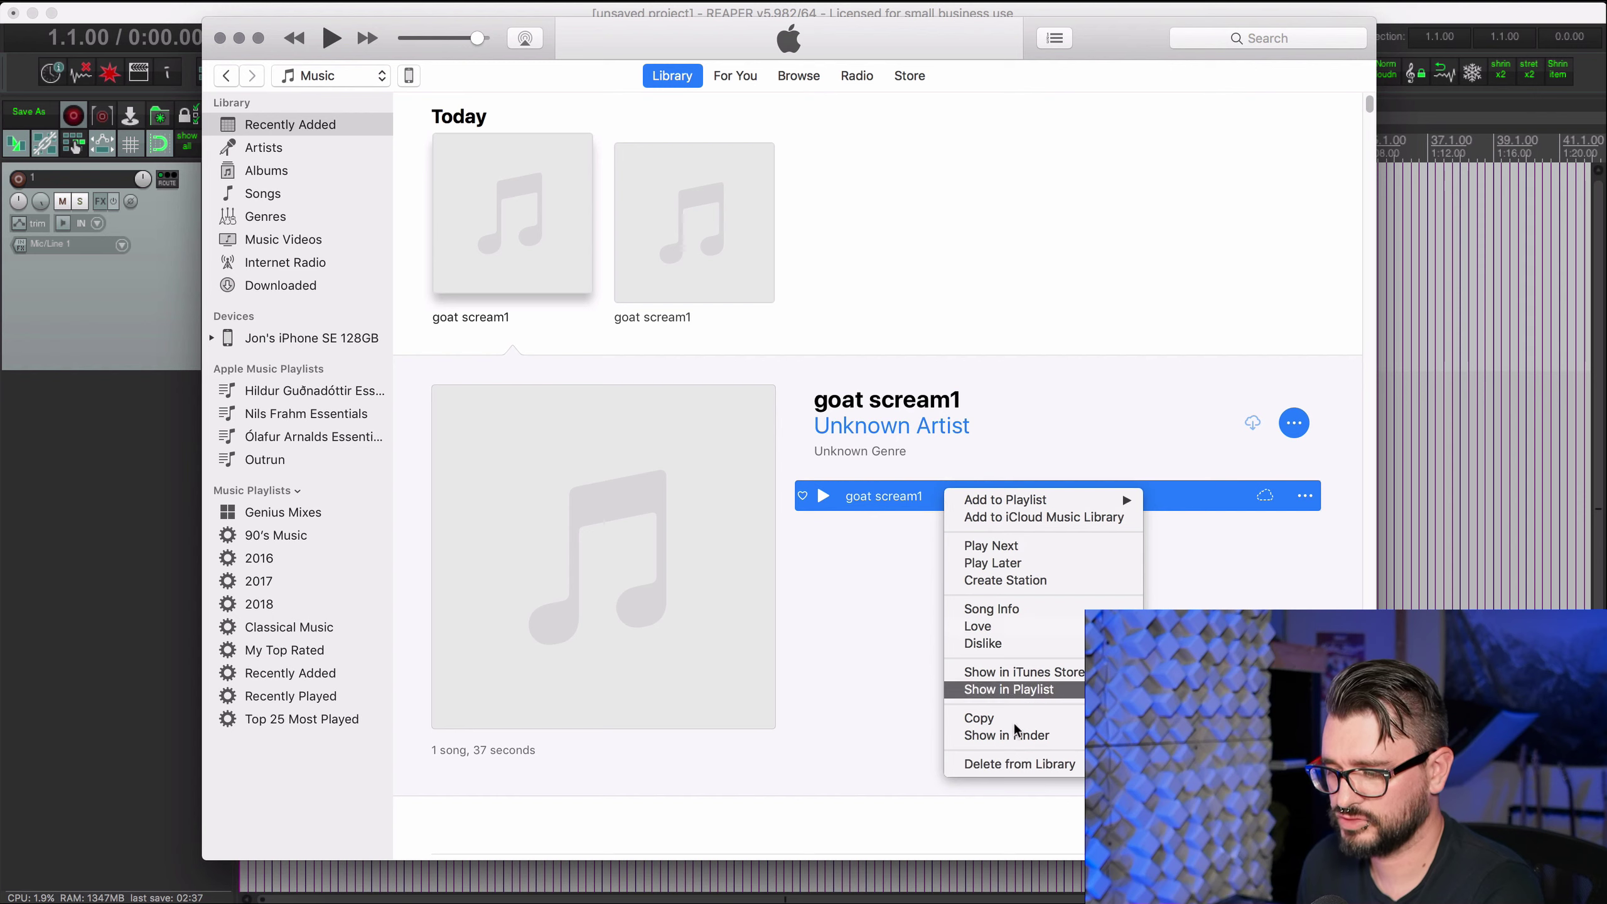
left_click(1028, 749)
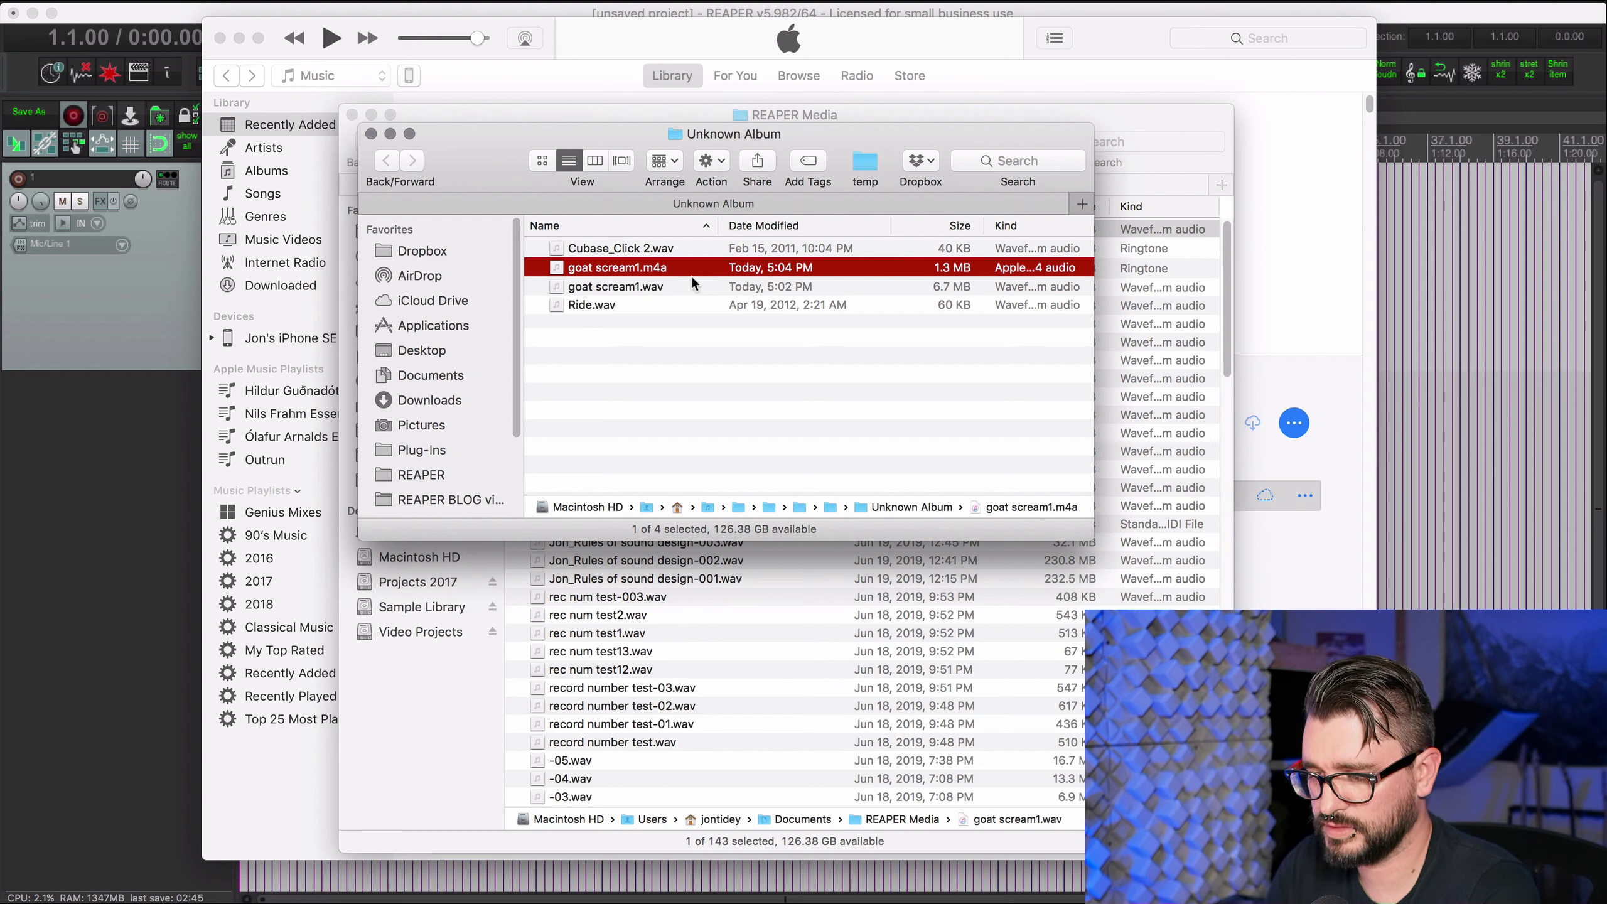
key("Return")
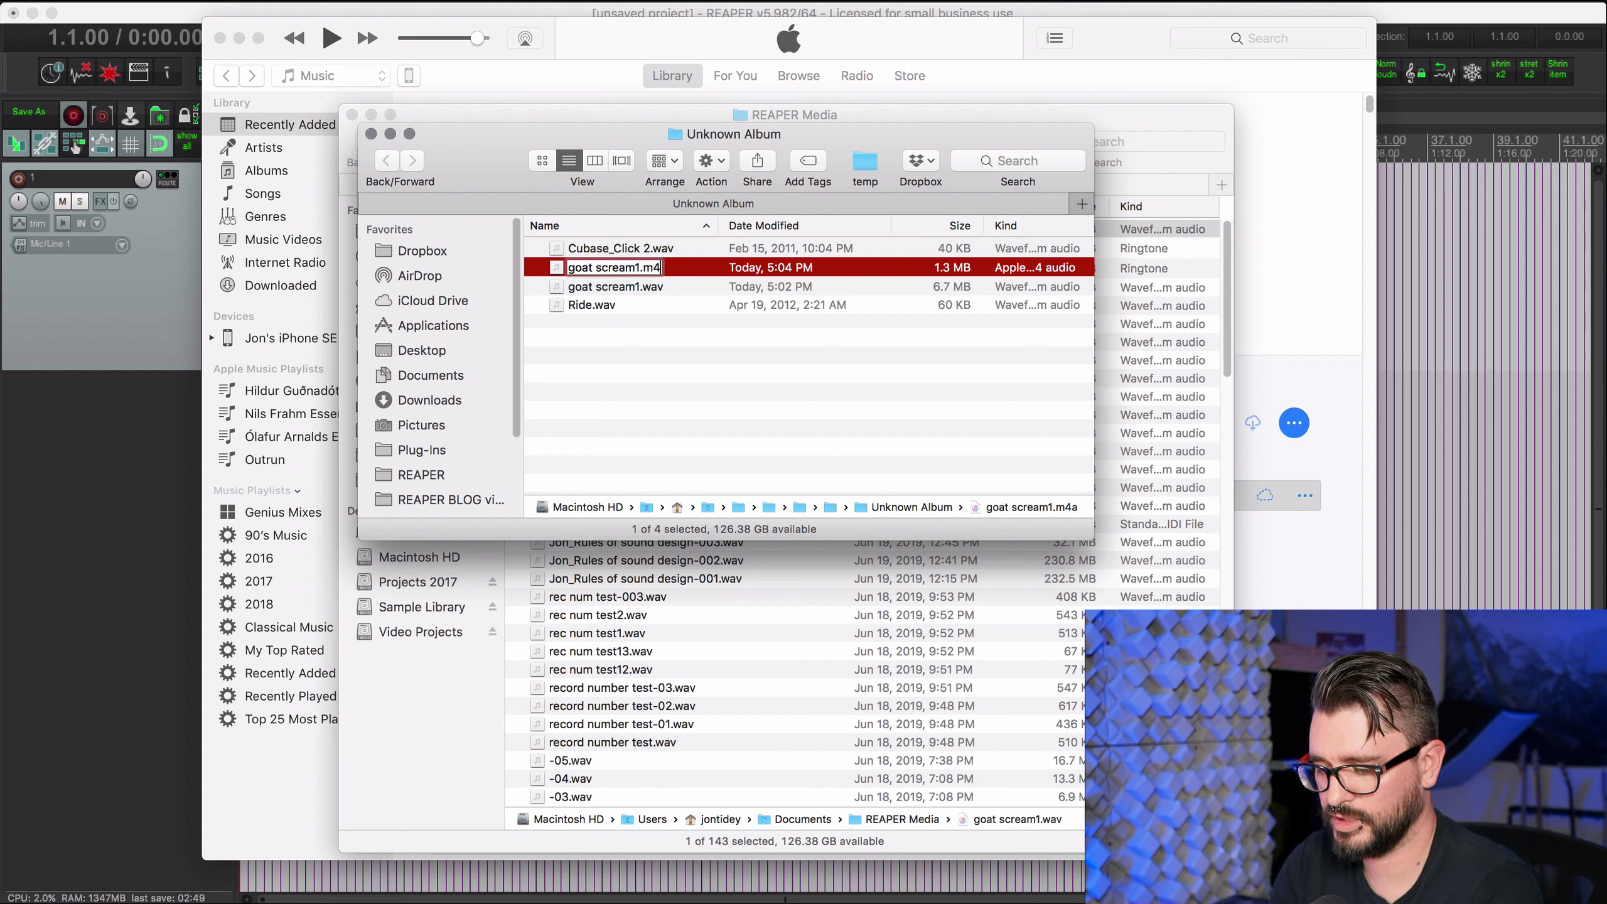
type("r")
key("Return")
left_click_drag(491, 173, 637, 239)
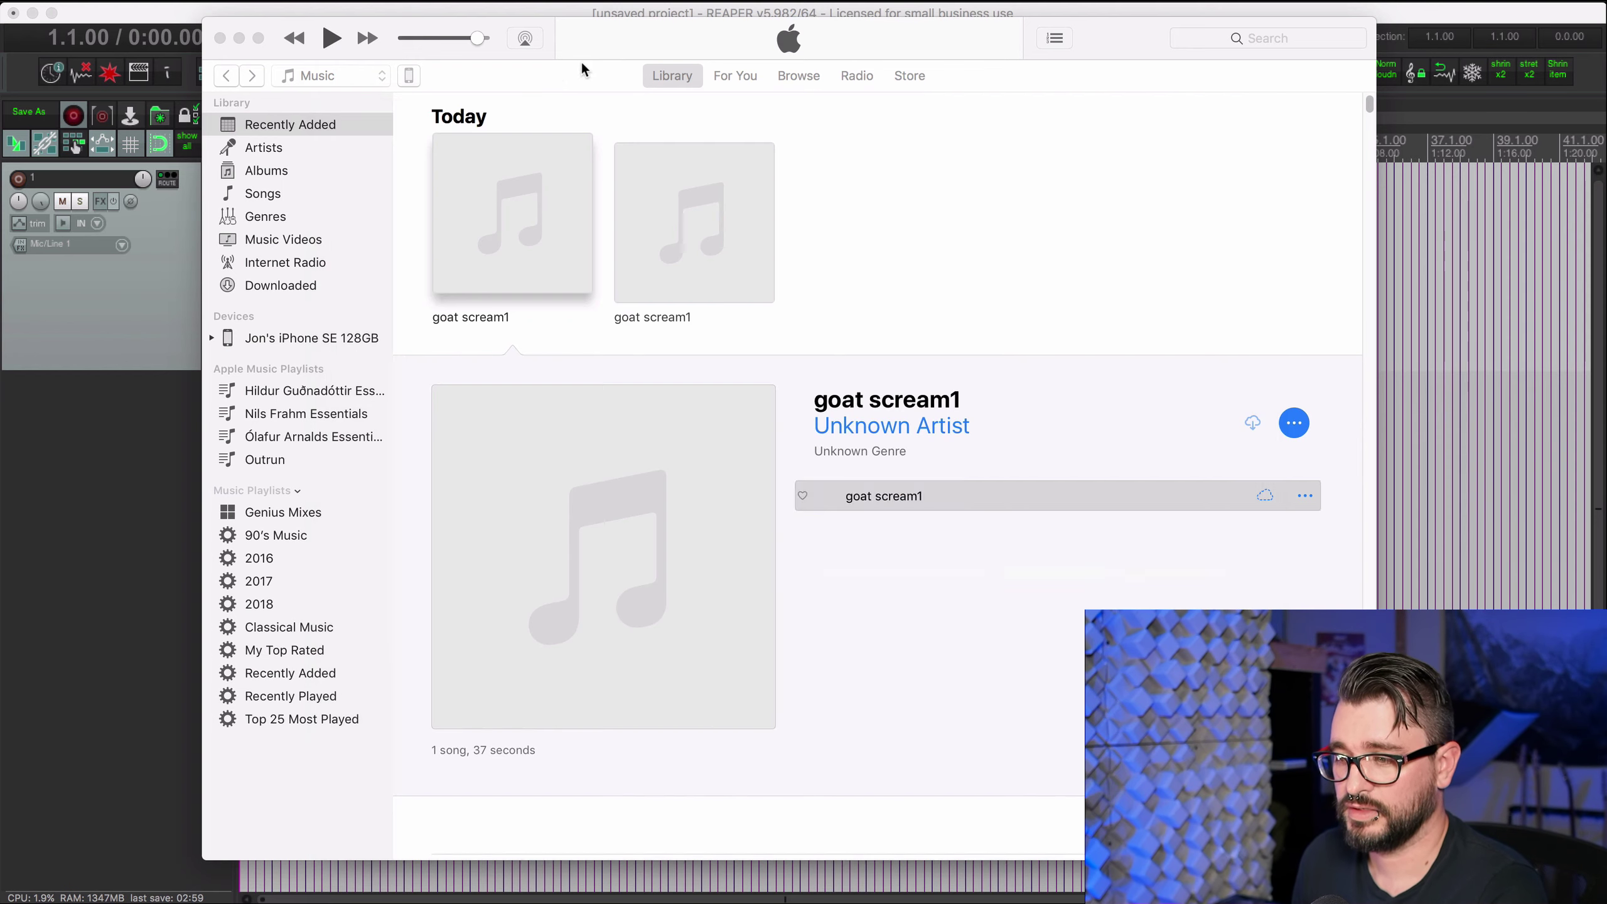
Drag goat scream1.m4r from Finder into the iPhone's Tones list in iTunes, alongside goat scream.
left_click(580, 61)
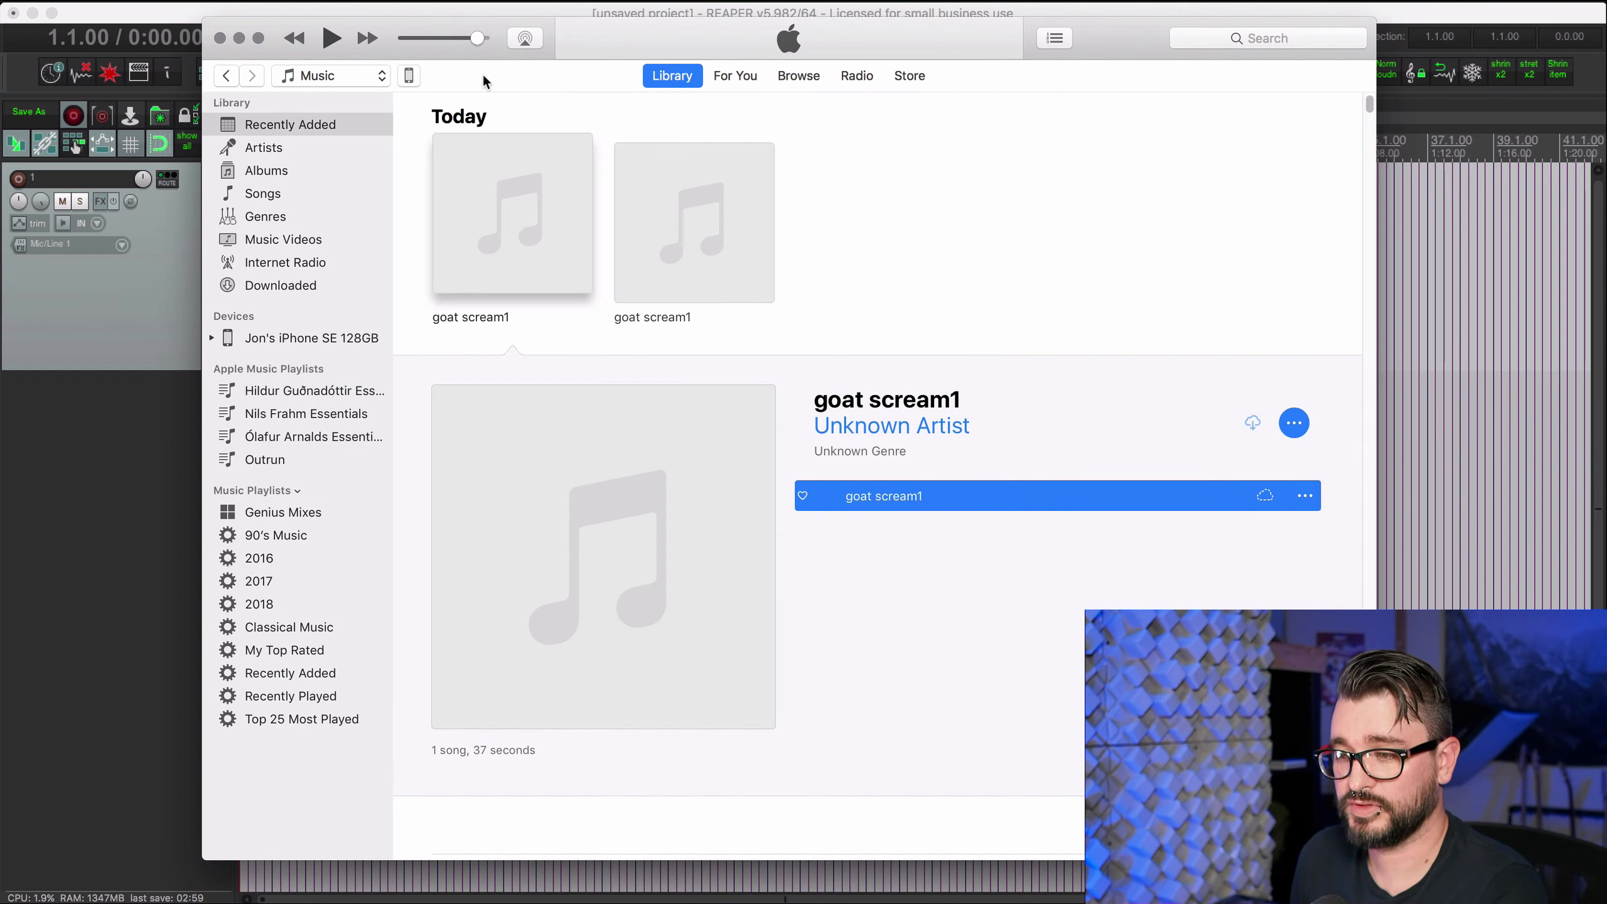
left_click(409, 76)
left_click(263, 539)
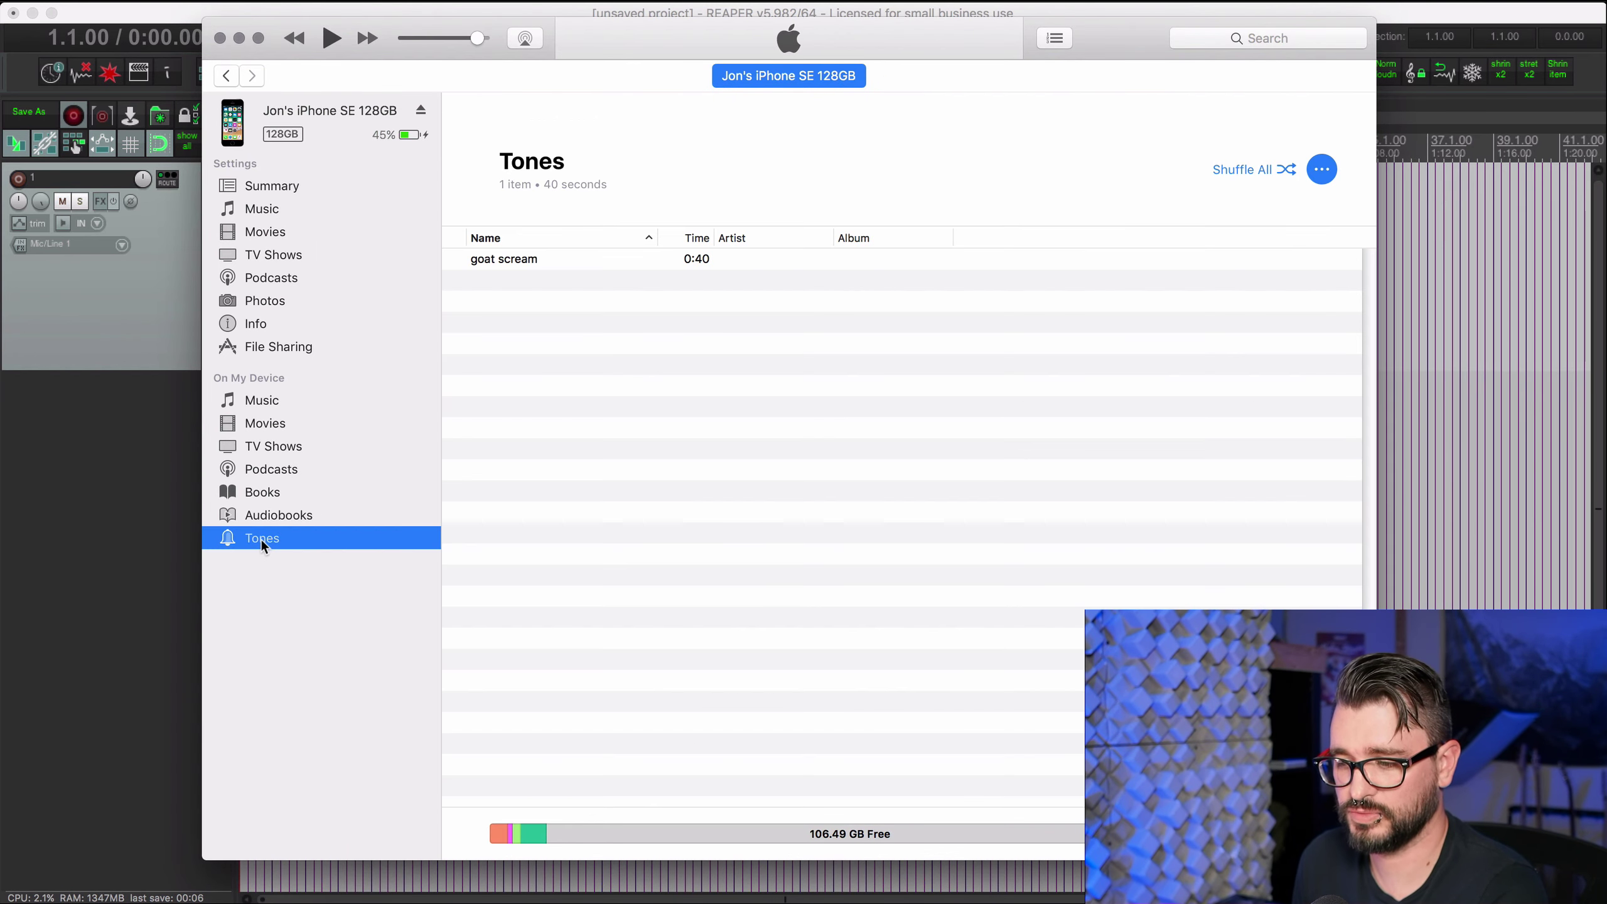
left_click(650, 469)
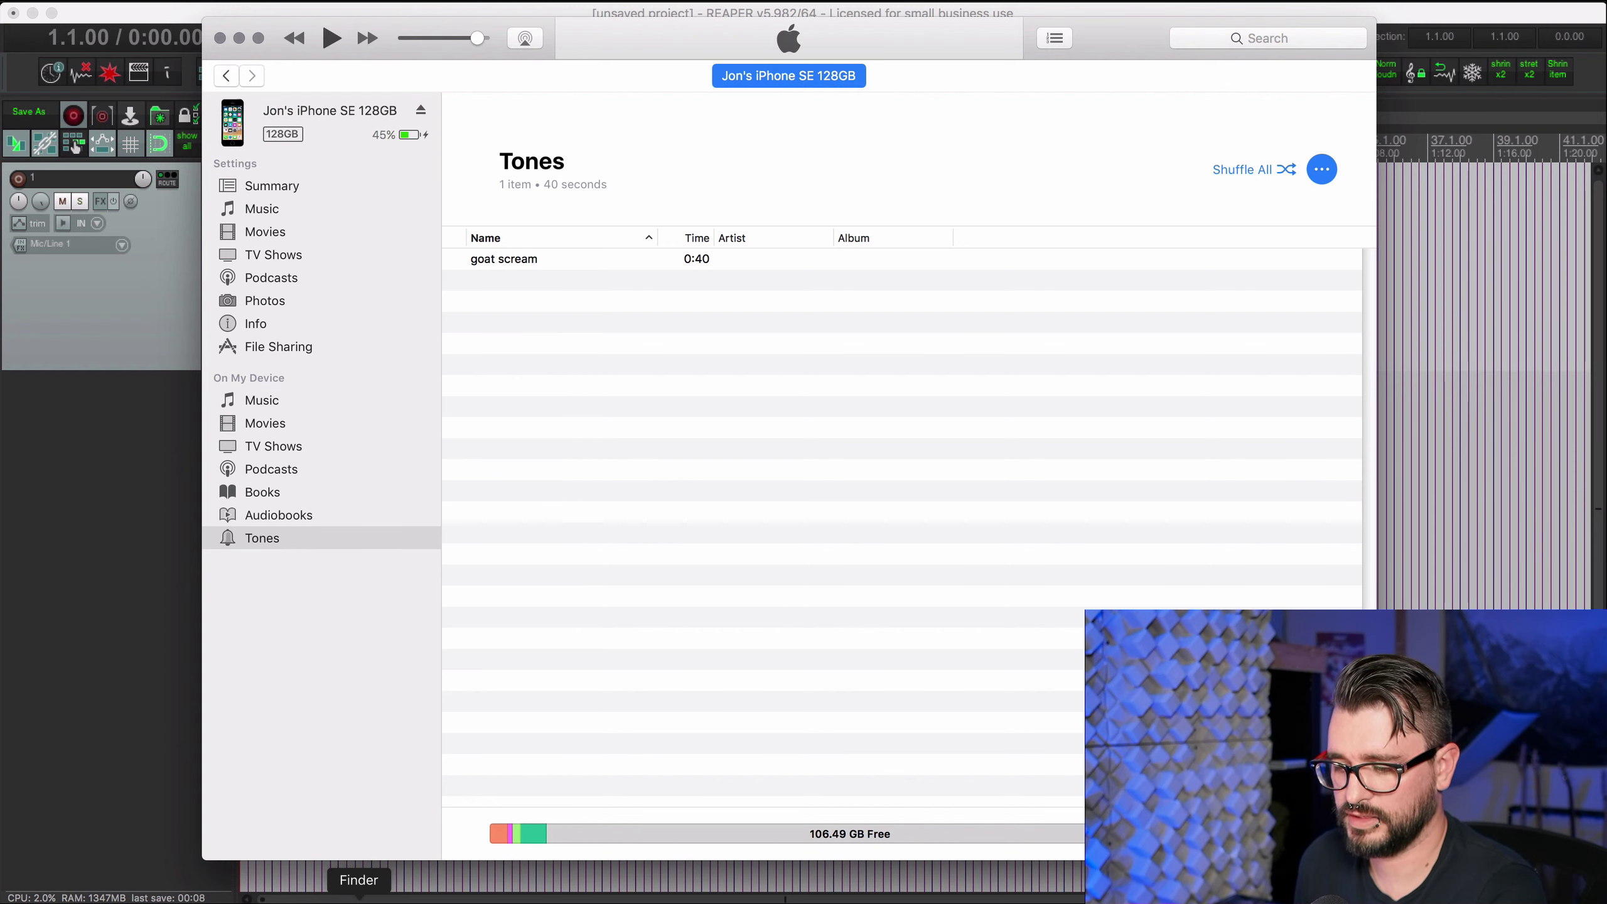
left_click(358, 893)
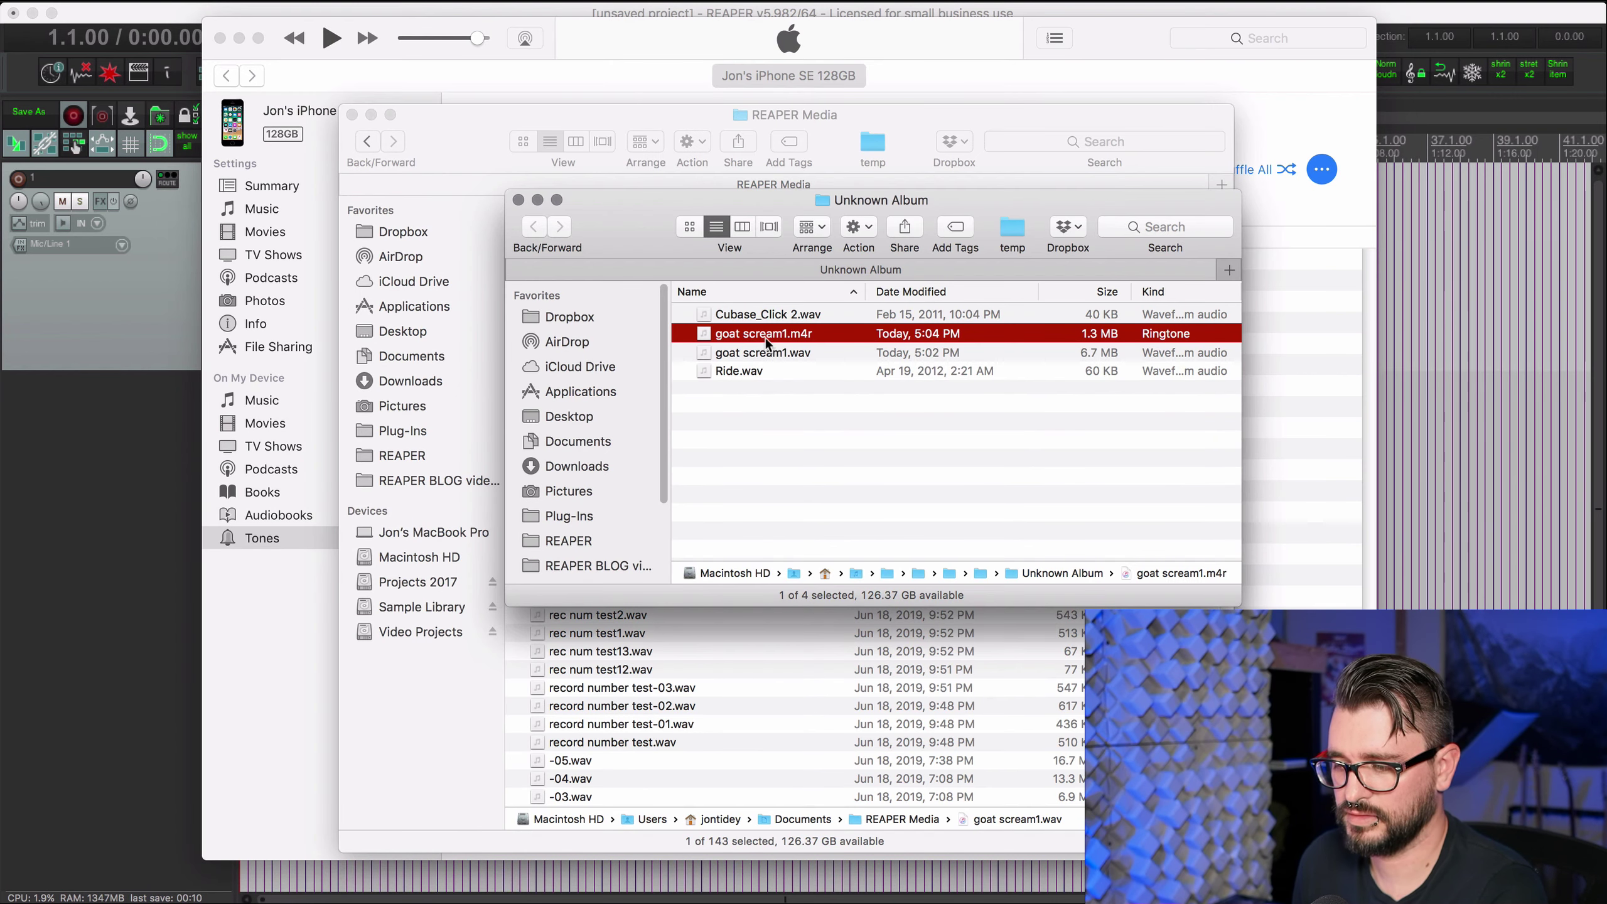
left_click_drag(756, 341, 690, 467)
key("super+Tab")
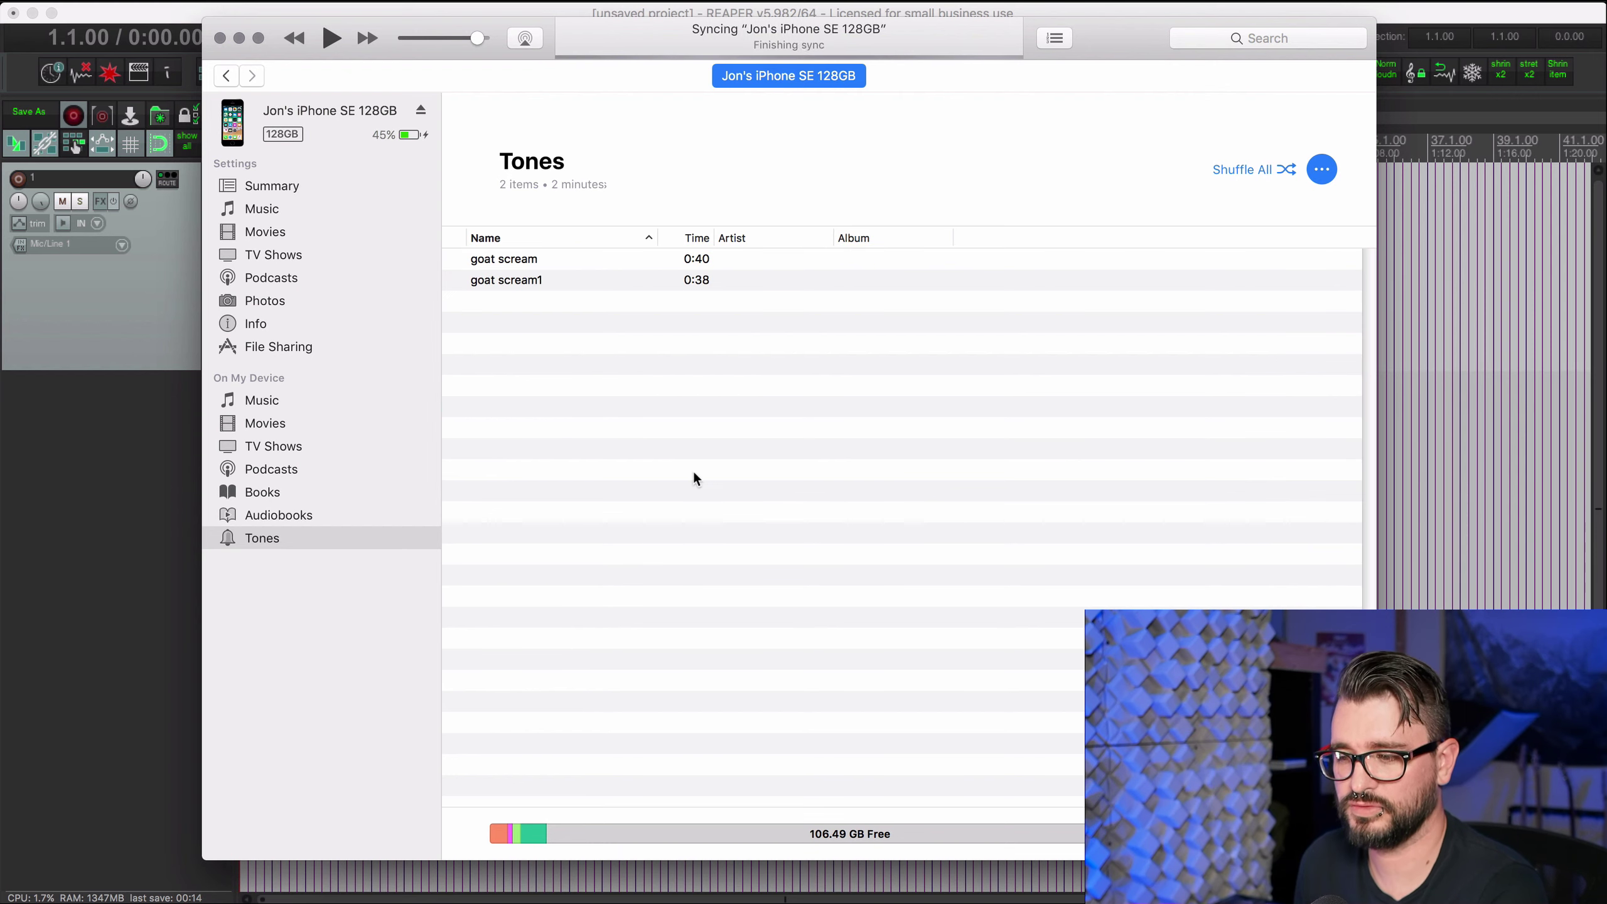